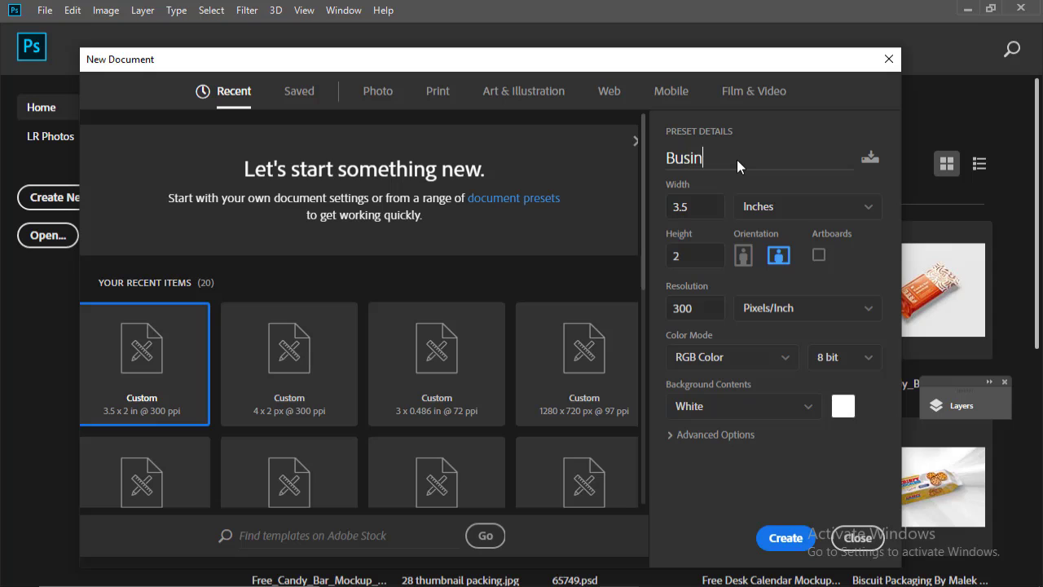
Name the 3.5 × 2 in, 300 ppi document 'Business card design' and create it
text(ce)
key(BackSpace)
key(BackSpace)
key(BackSpace)
text(ness card design)
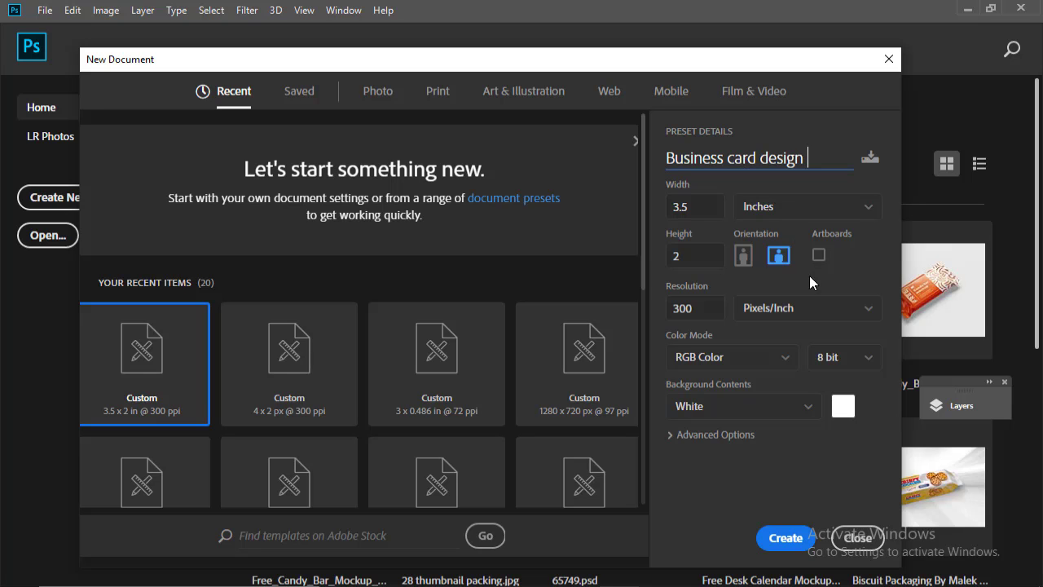
click(685, 312)
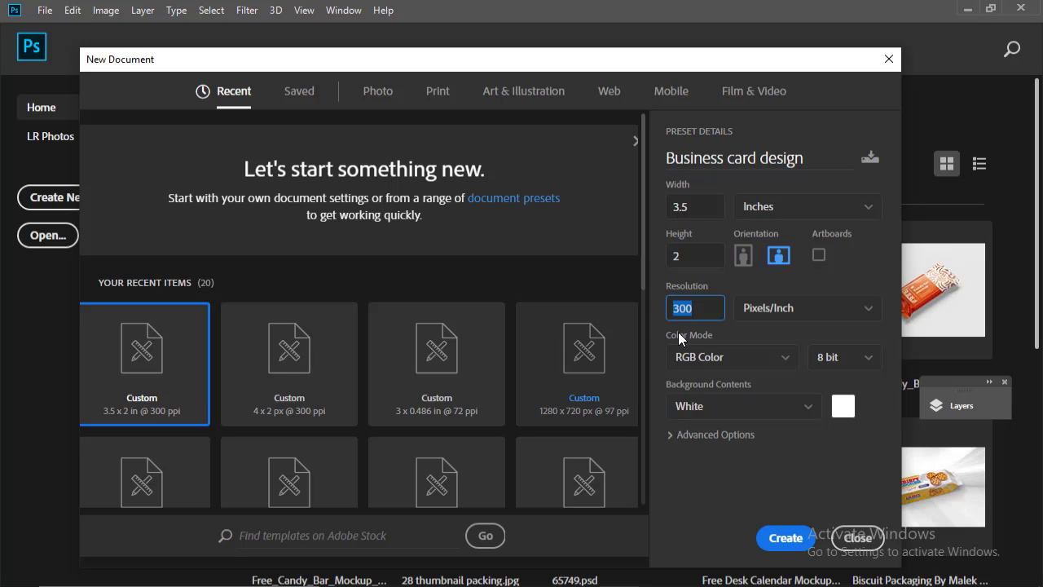
click(782, 537)
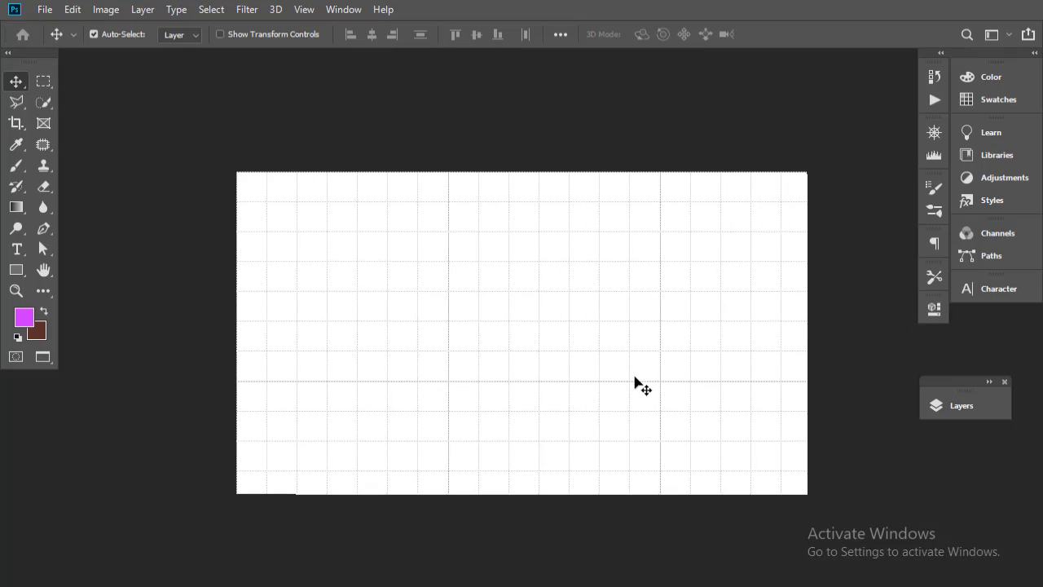
Dock the Layers panel and hide the grid over the canvas
drag(979, 375, 989, 326)
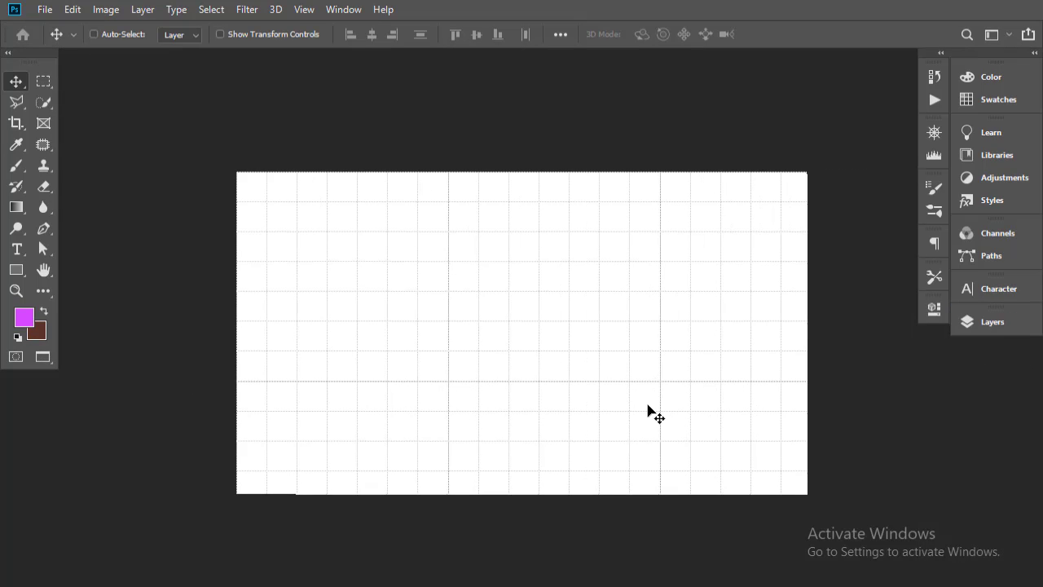
key(ctrl+apostrophe)
drag(614, 340, 545, 348)
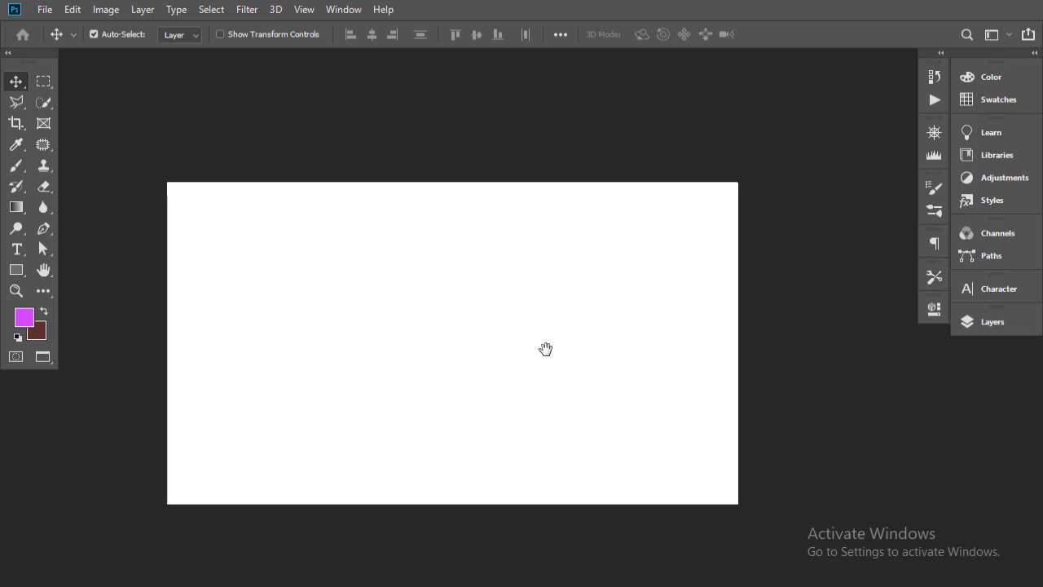
Add a Gradient fill layer using the dark purple gradient preset
click(1009, 322)
click(854, 484)
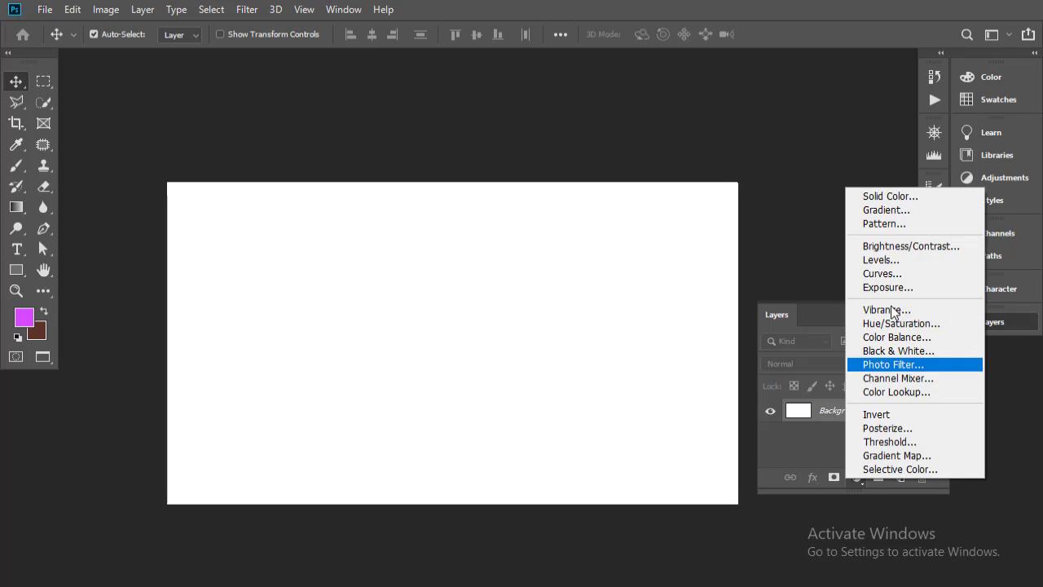
click(894, 209)
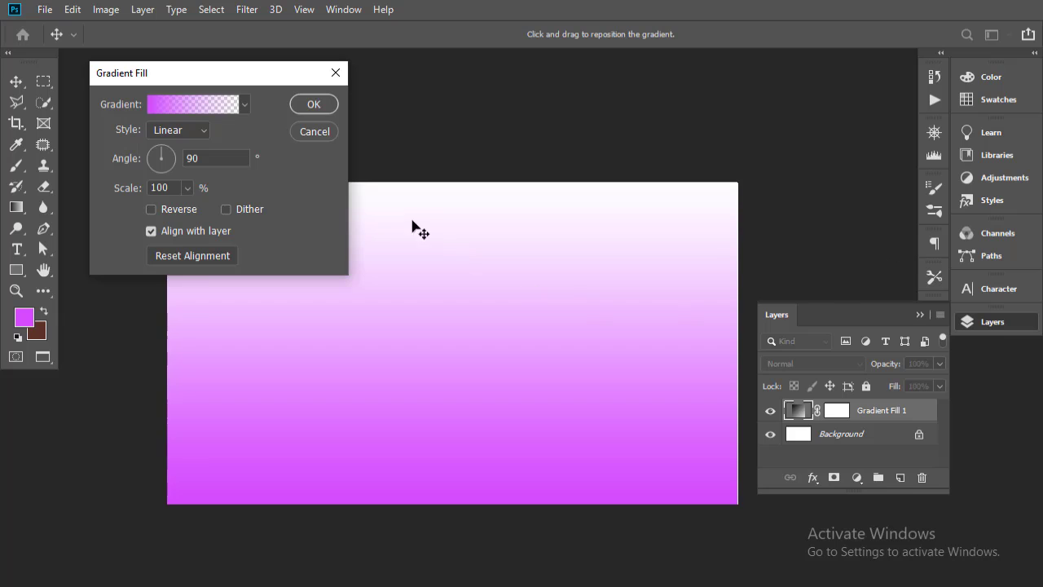
click(225, 107)
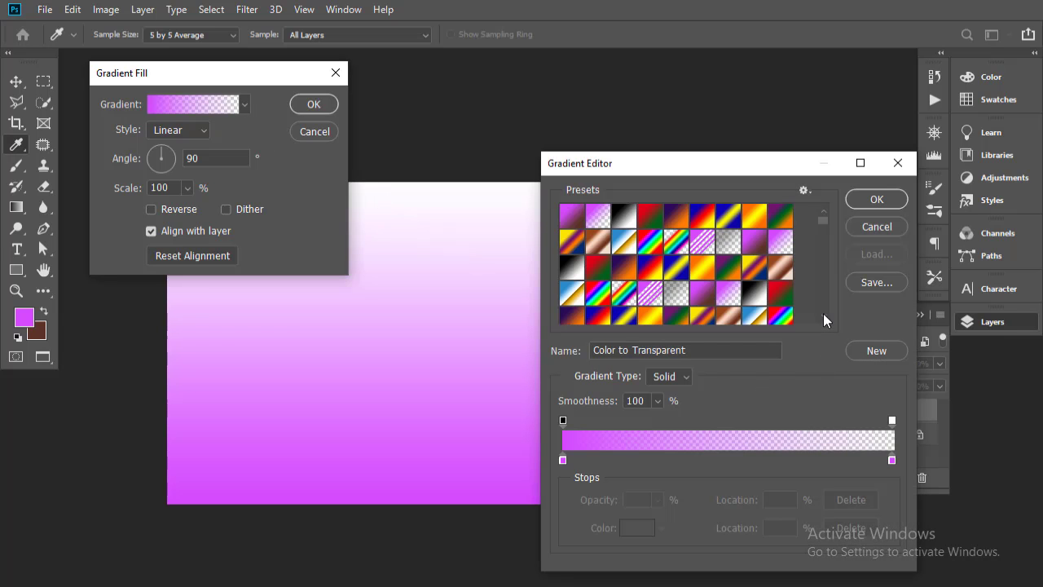
click(822, 317)
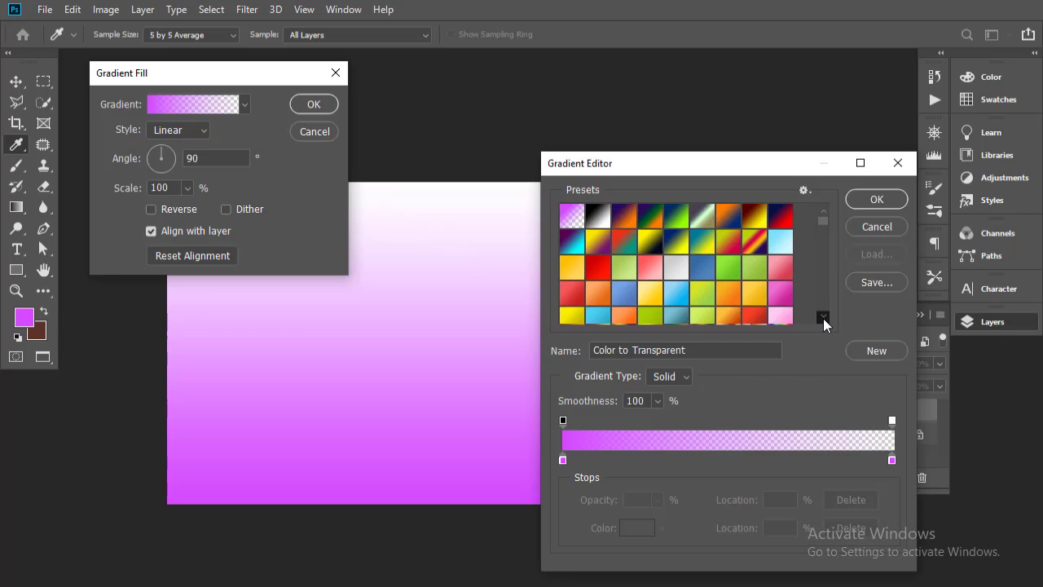
drag(823, 318, 823, 318)
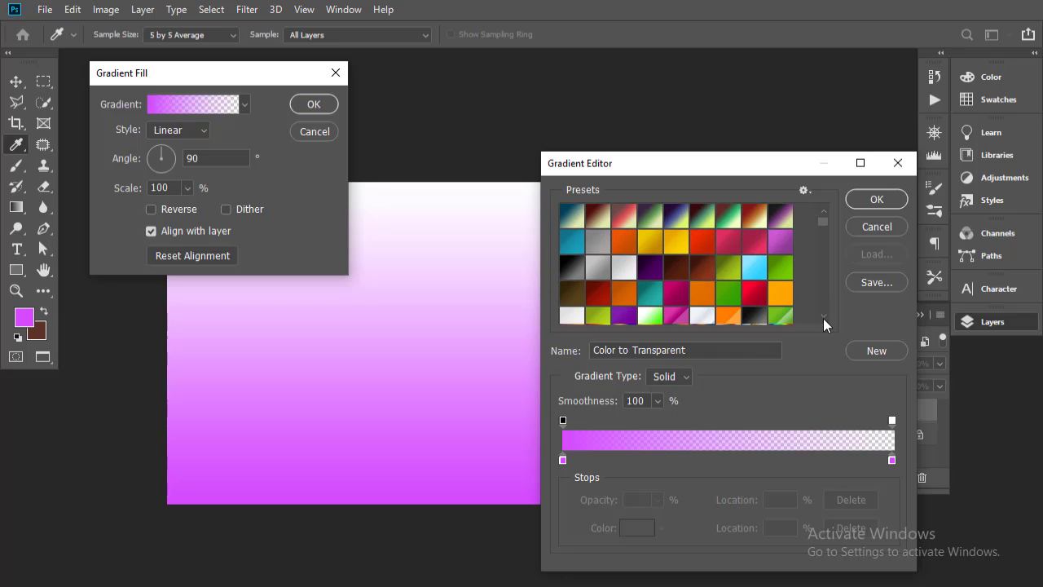
click(658, 261)
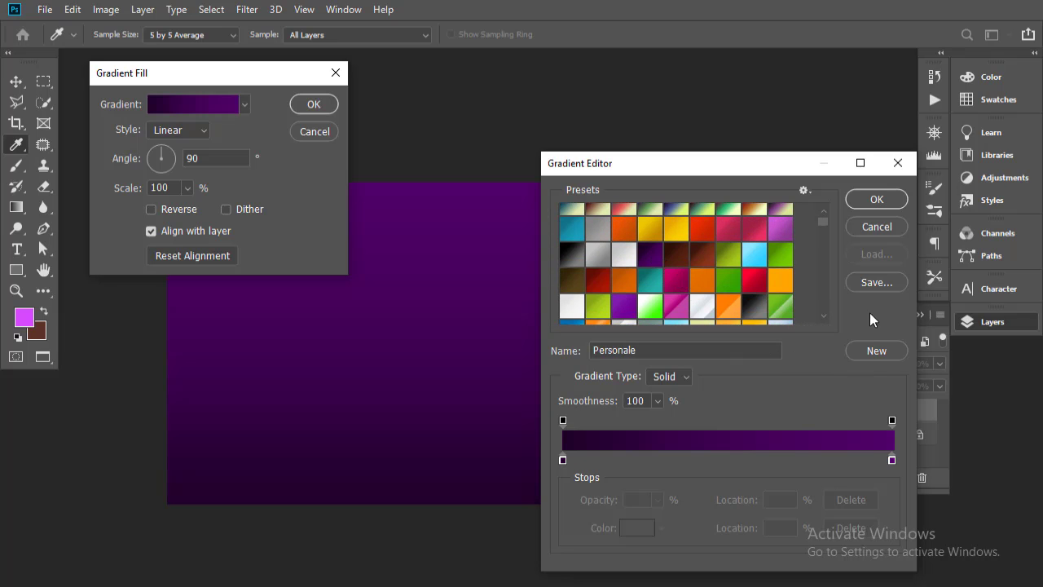
Make the gradient fill Radial and reversed, at a 161.38° angle
click(876, 199)
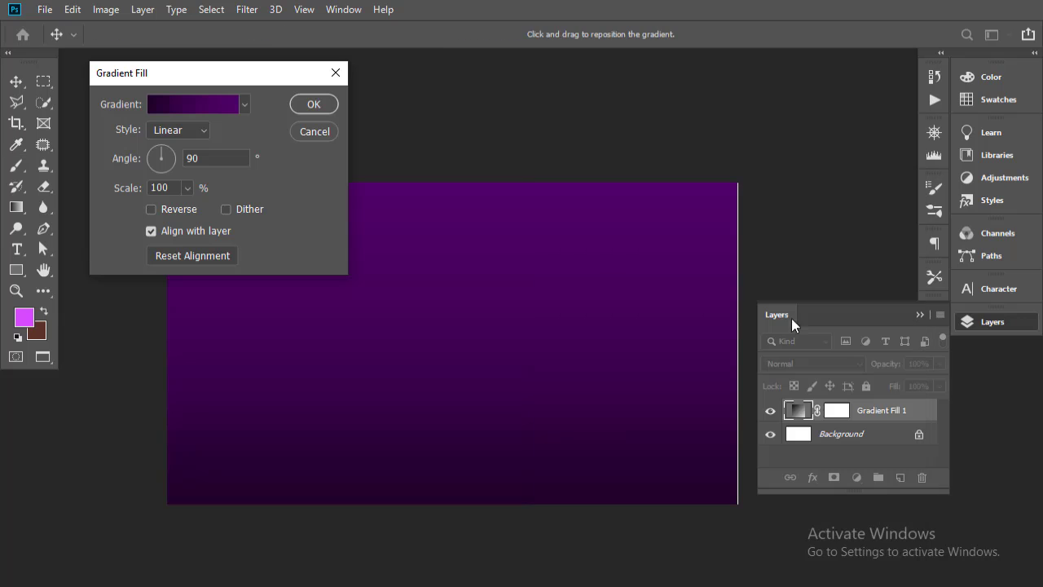
click(201, 129)
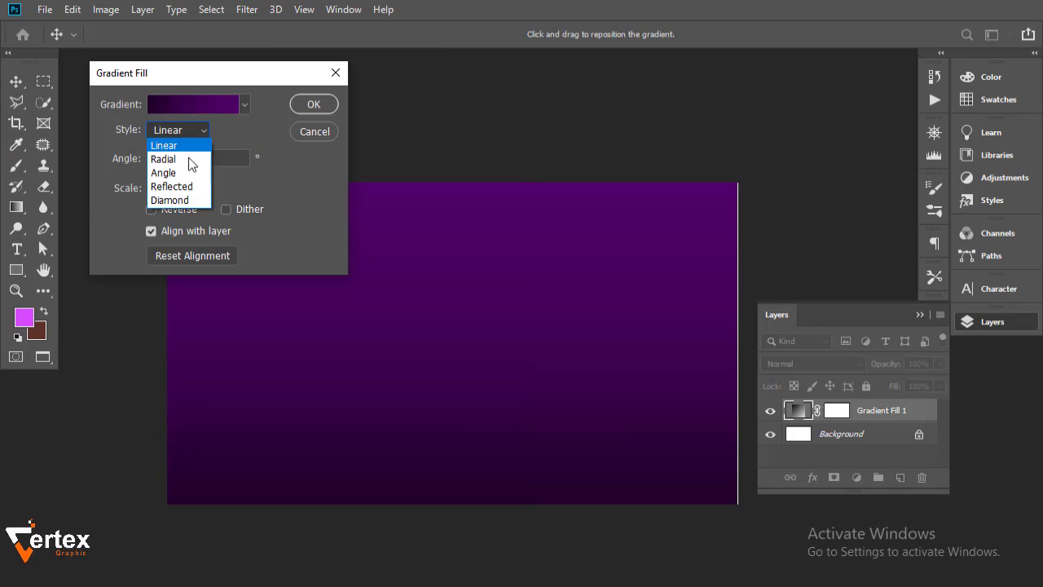
click(180, 170)
click(203, 132)
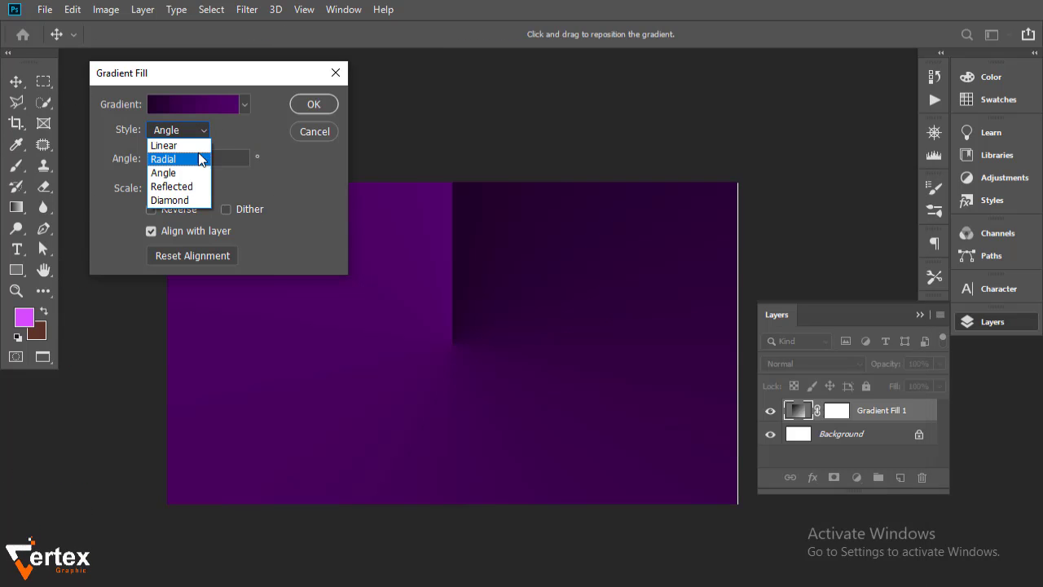
click(201, 158)
click(175, 208)
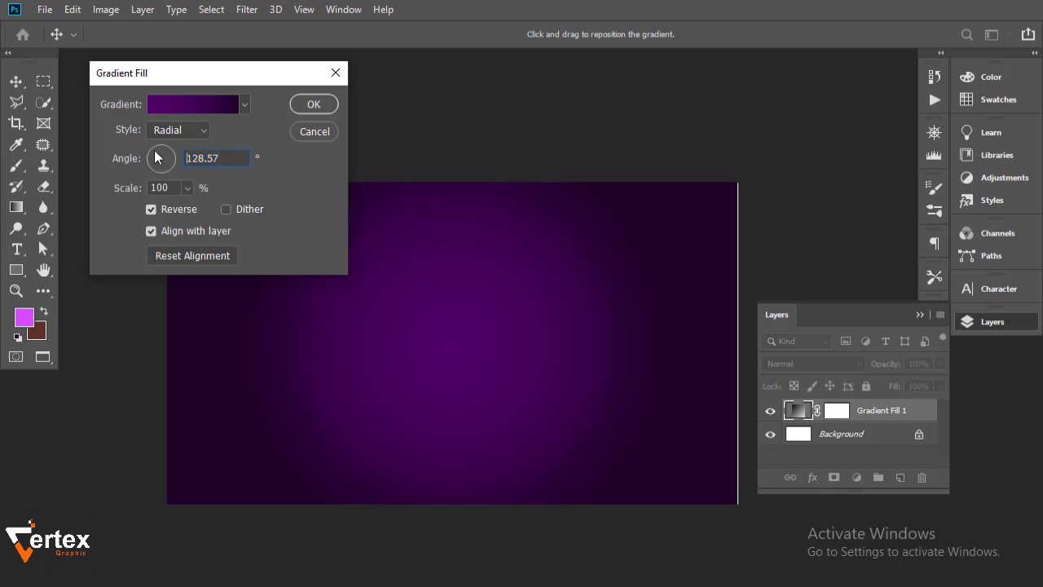
drag(154, 153, 149, 155)
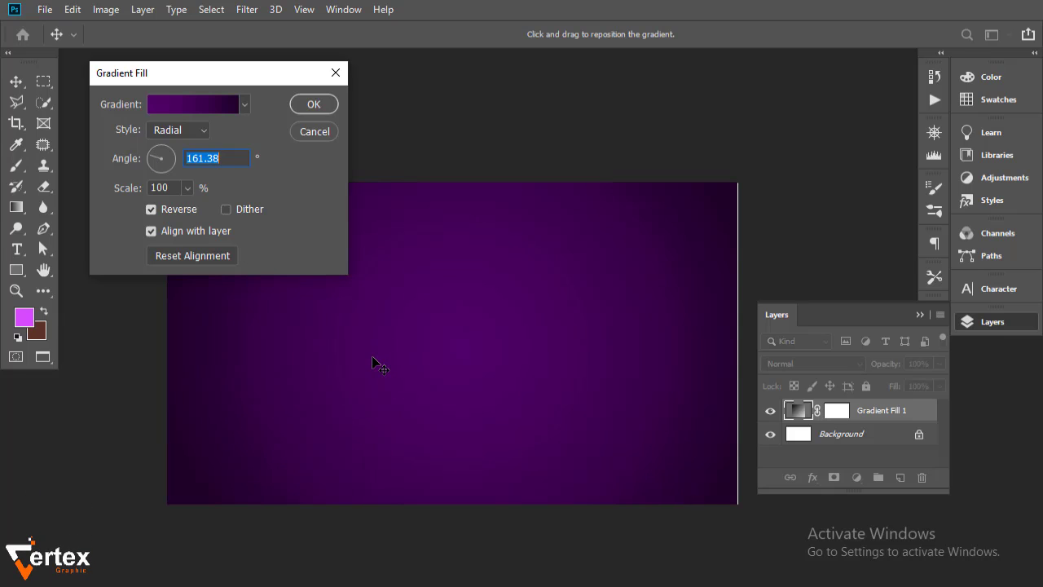
Darken the gradient's right colour stop to a deeper purple
click(202, 105)
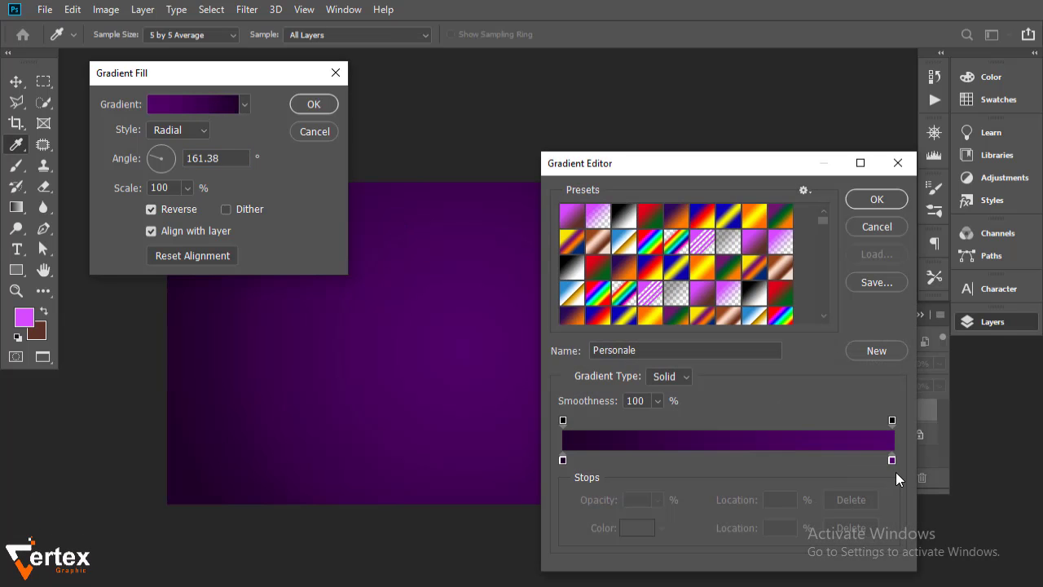
double_click(892, 461)
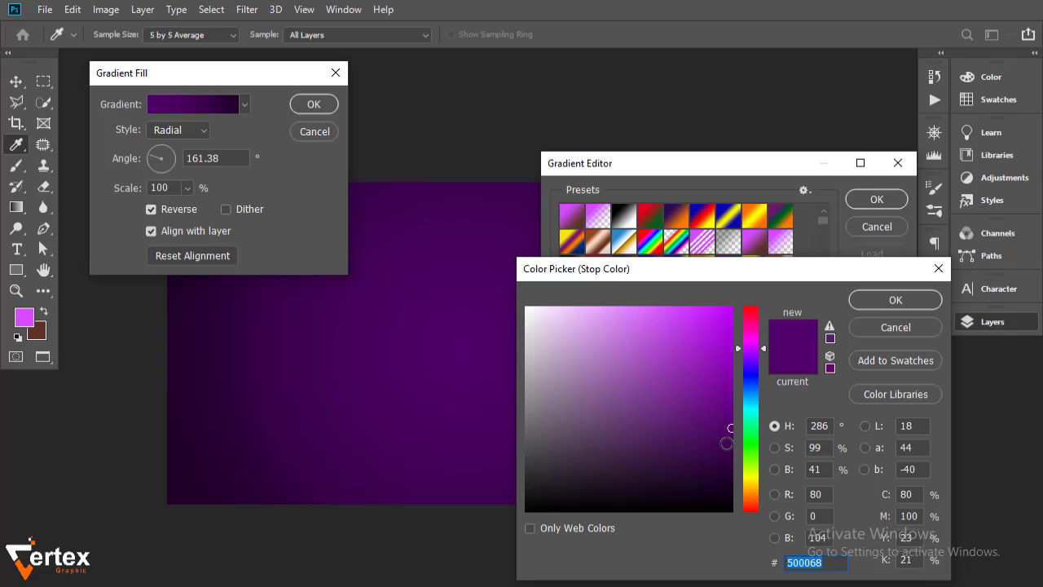
drag(726, 443, 730, 438)
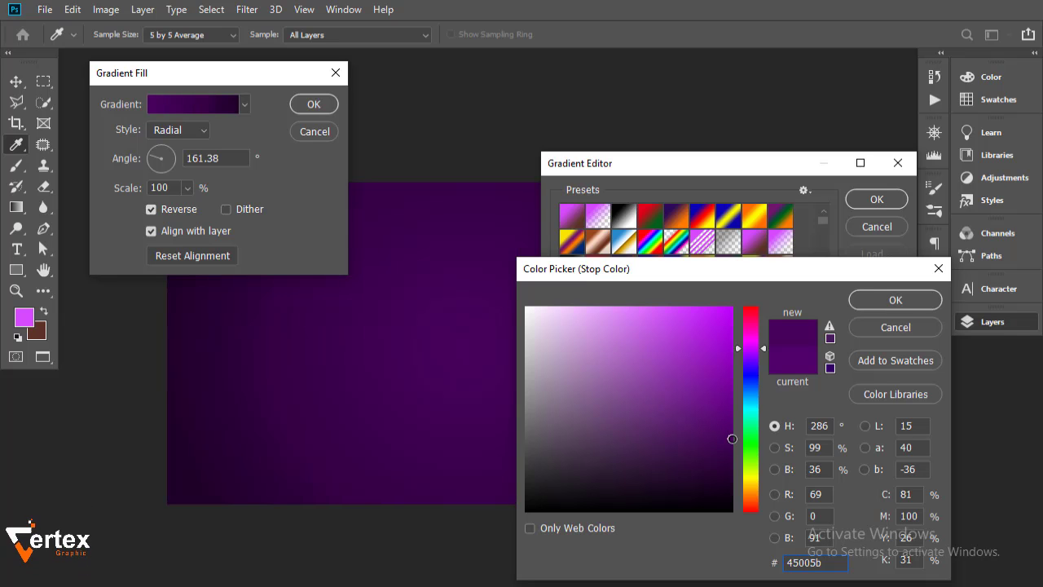
click(888, 303)
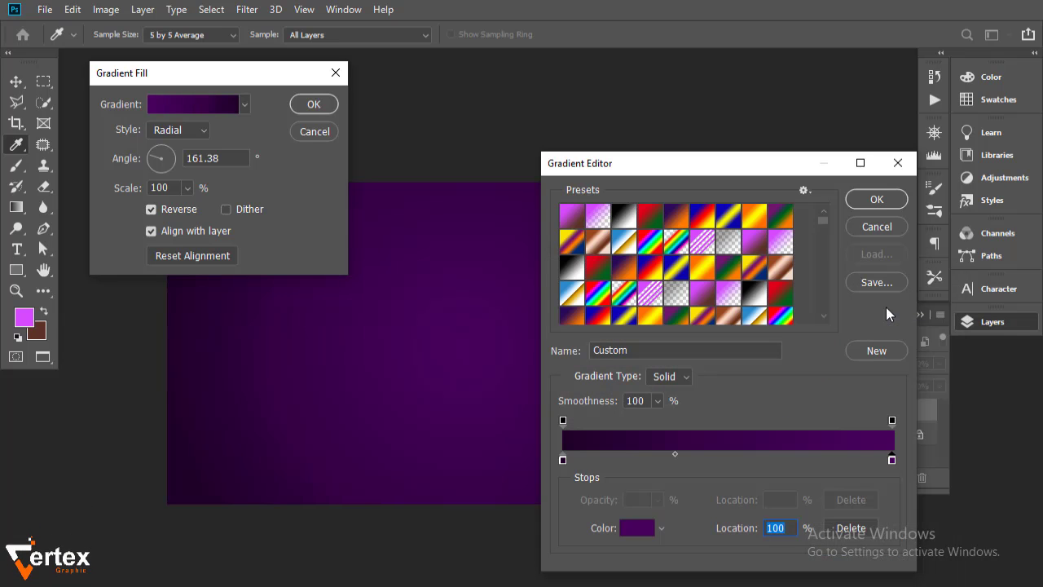
click(890, 205)
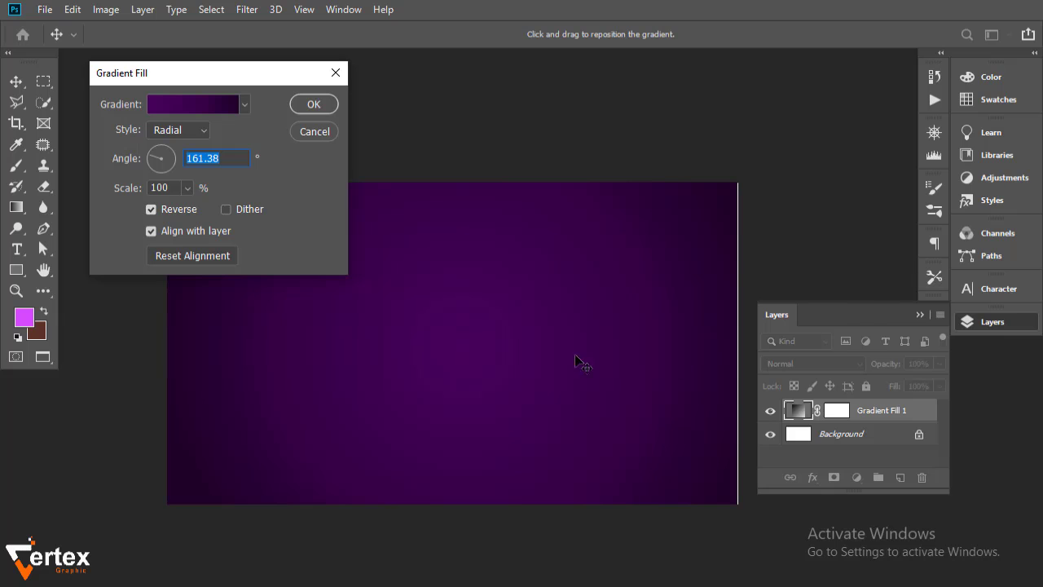
Move the gradient midpoint to 49% and apply the radial fill
click(175, 106)
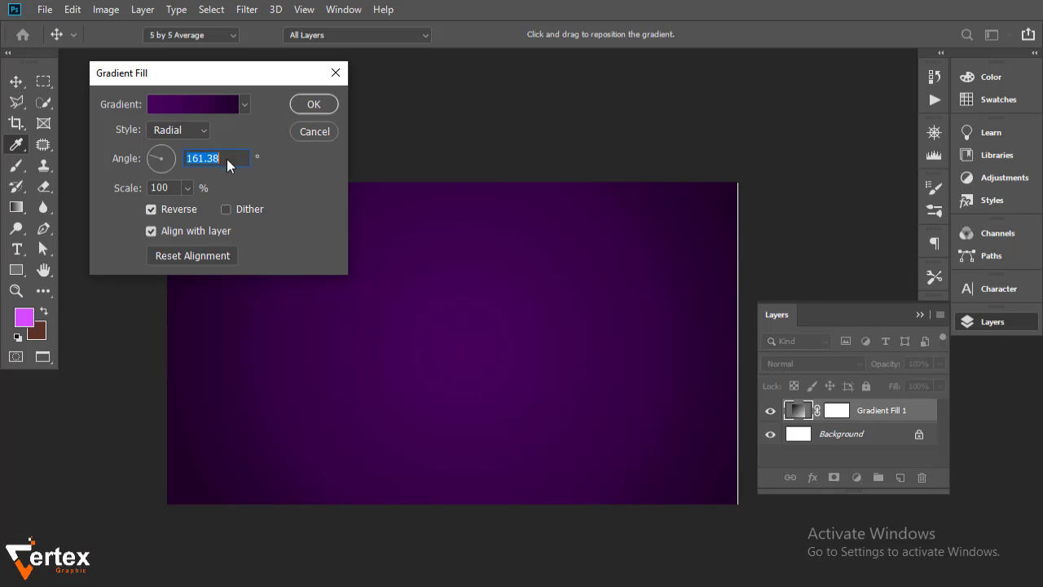
click(564, 459)
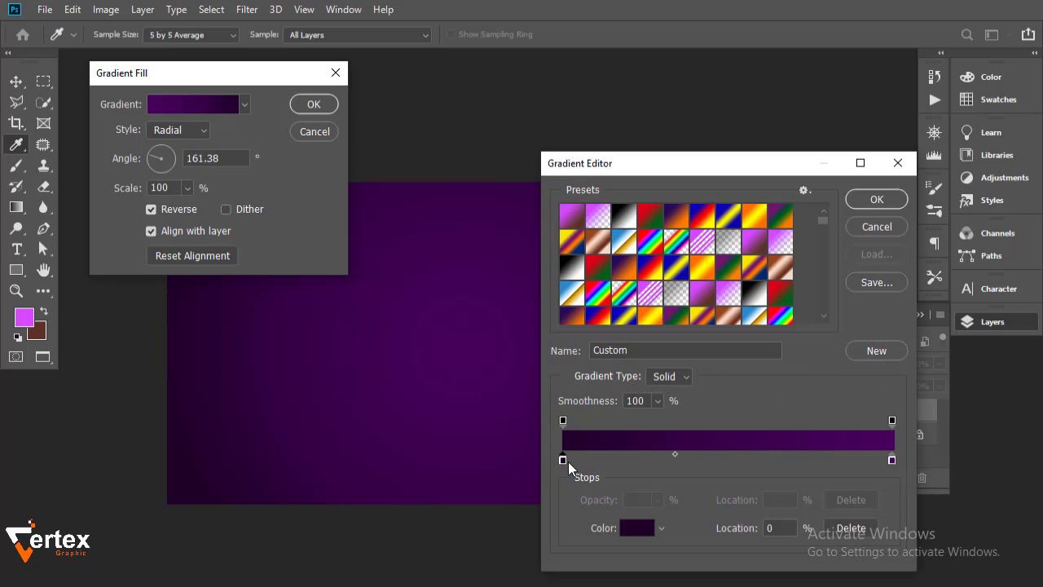
drag(679, 453, 725, 466)
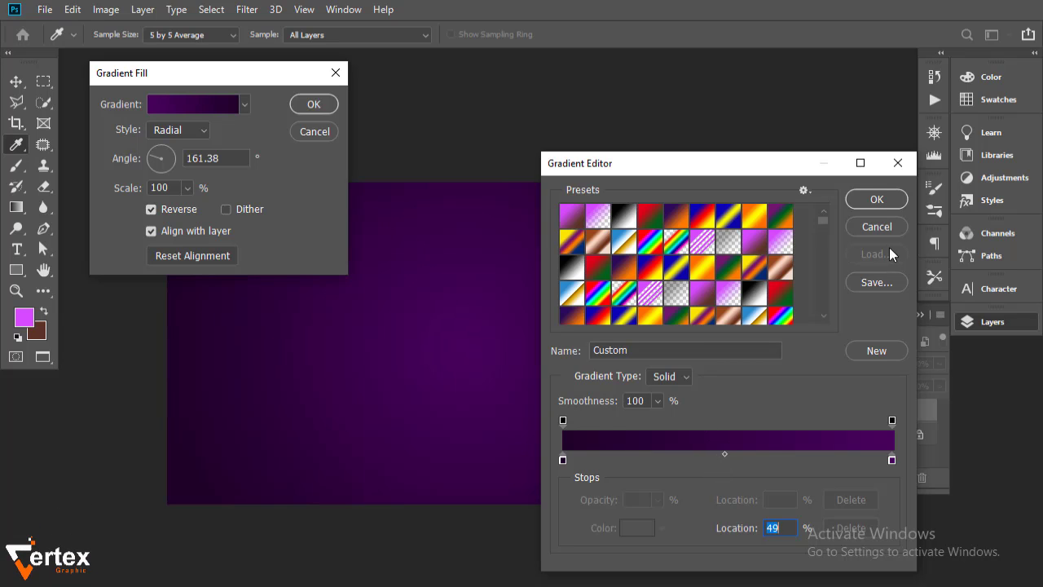
click(877, 200)
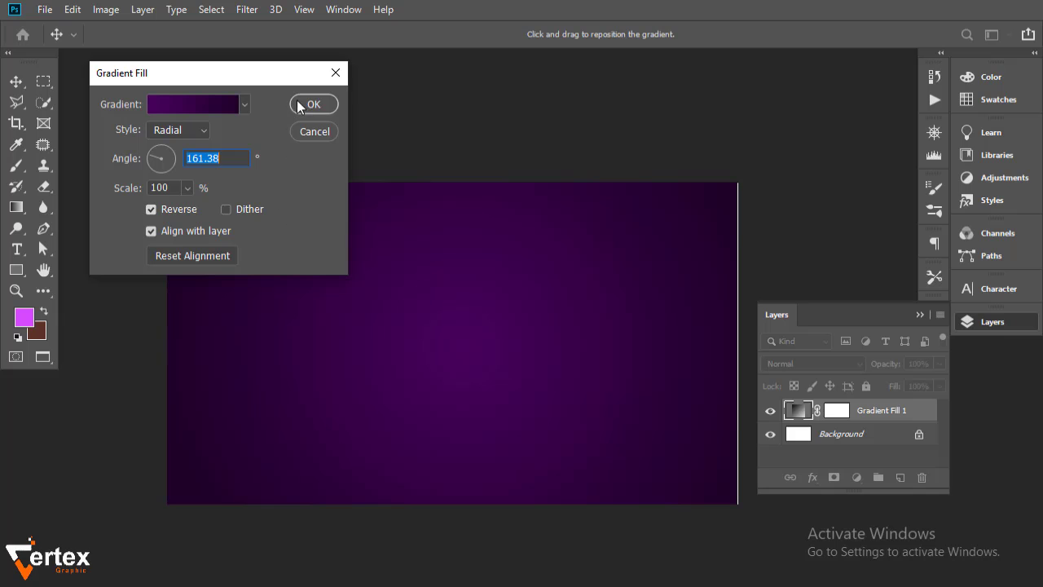
click(298, 105)
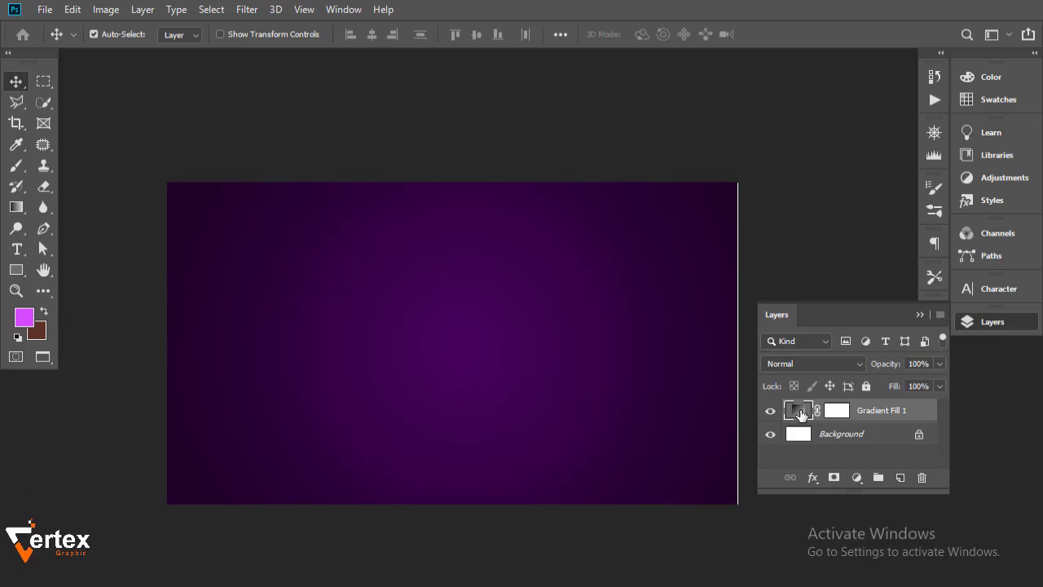
Place the dark grid texture image as embedded and scale it to cover the card
click(44, 9)
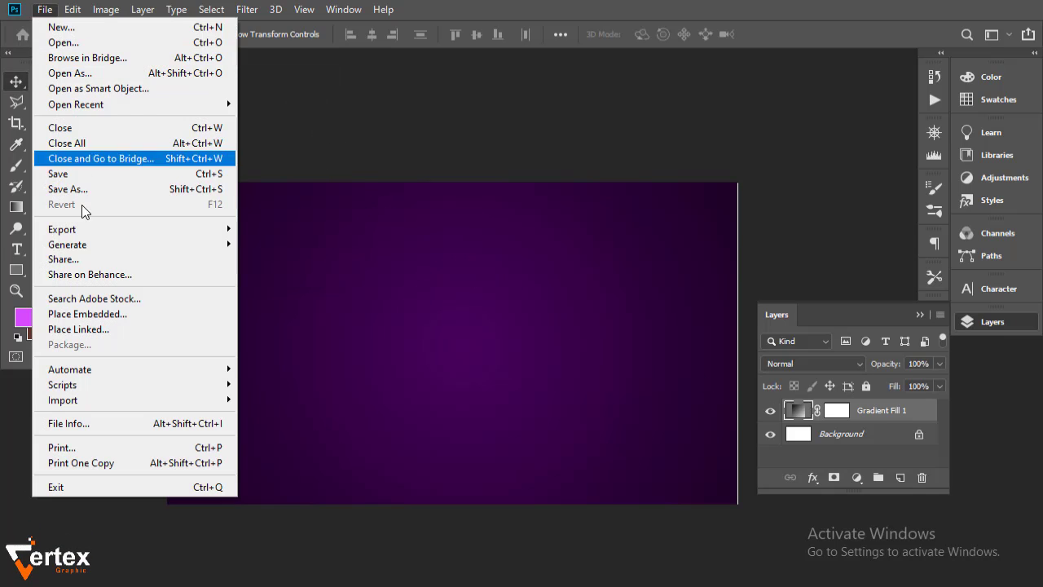
click(95, 314)
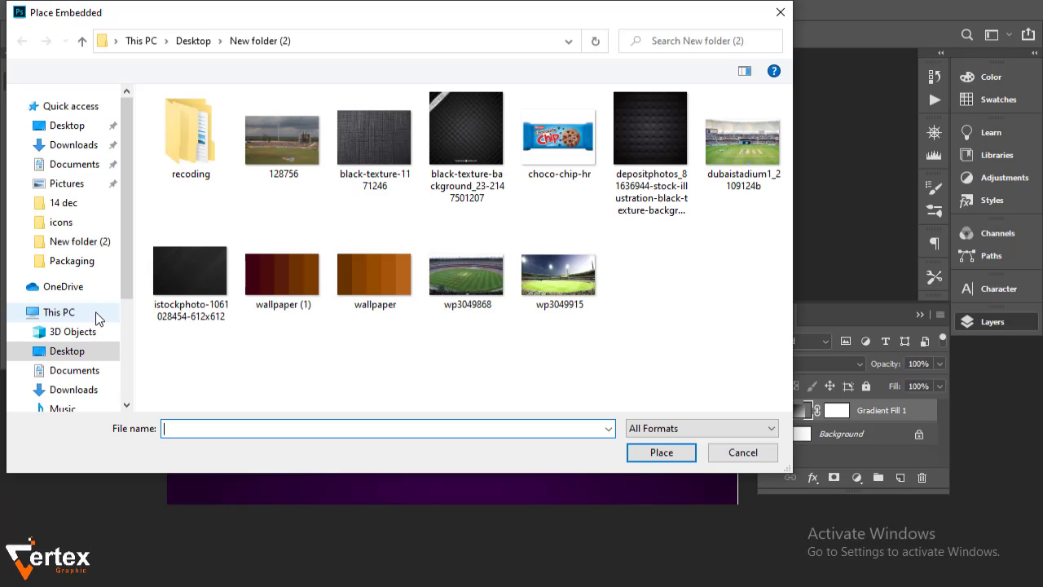
click(182, 267)
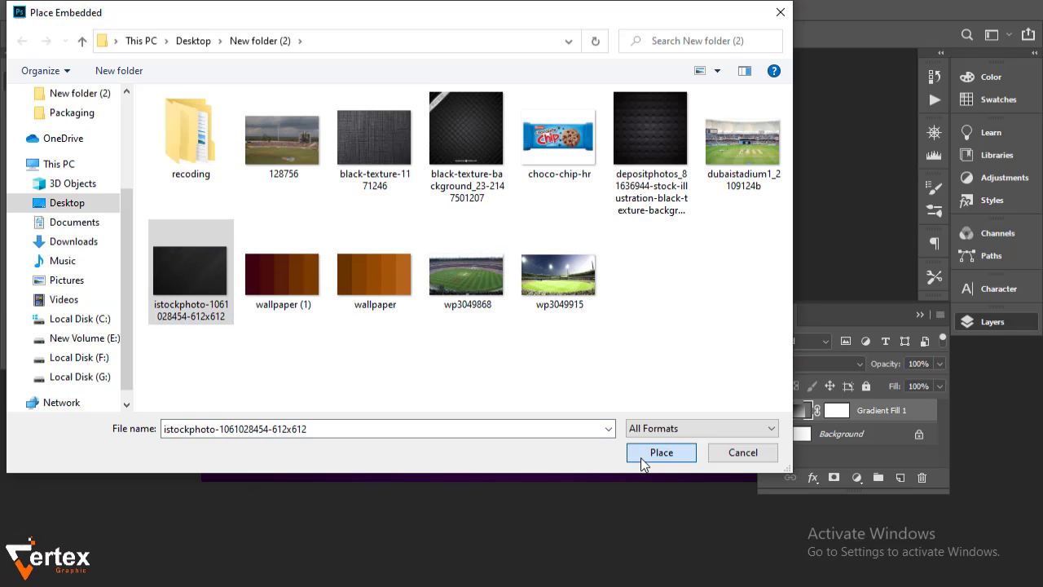
click(652, 454)
drag(320, 211, 203, 133)
drag(656, 430, 790, 499)
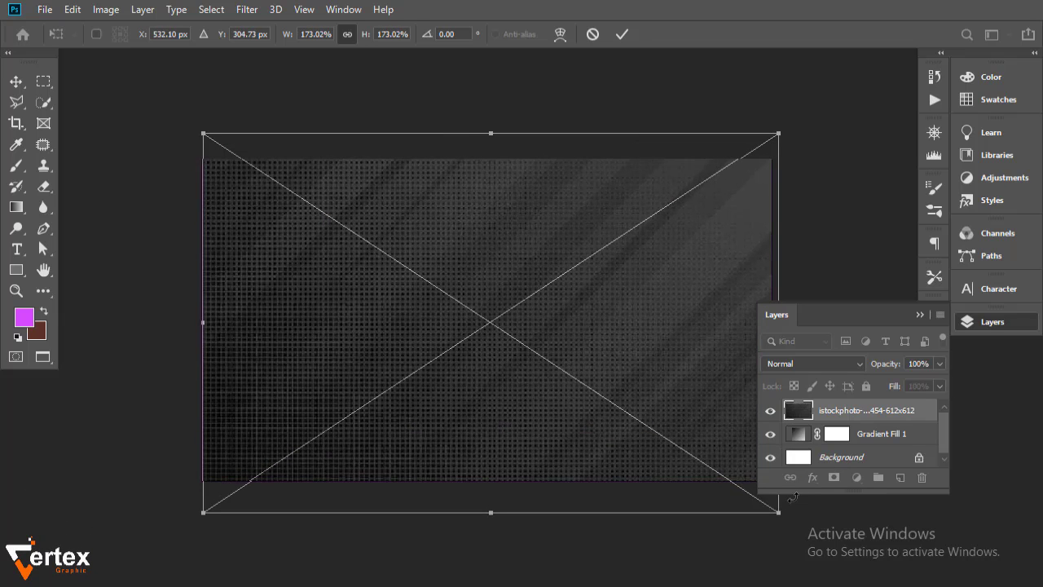
key(Return)
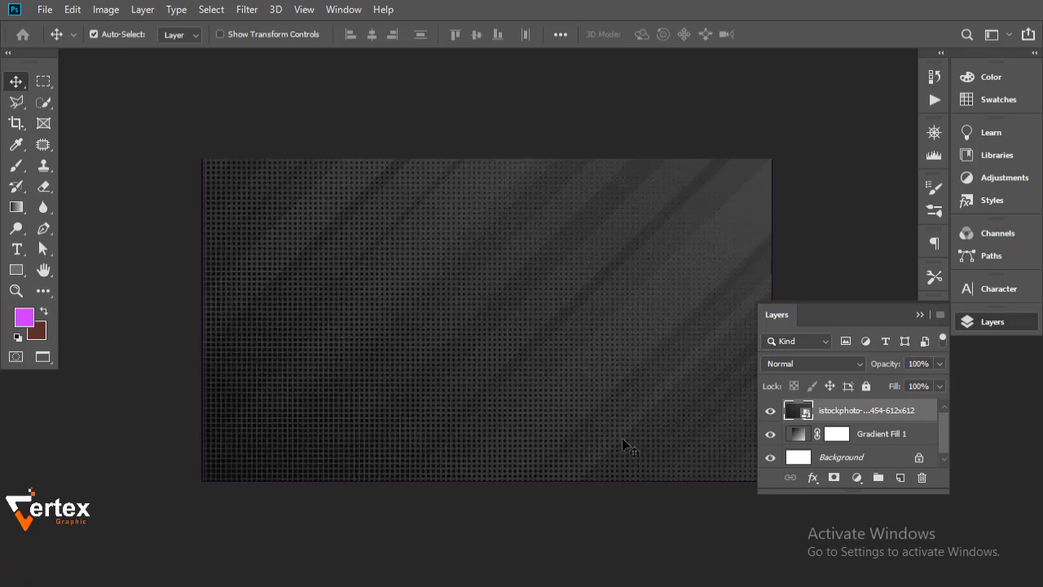
Set the texture layer's blend mode to Soft Light and fit the card to the window
click(859, 364)
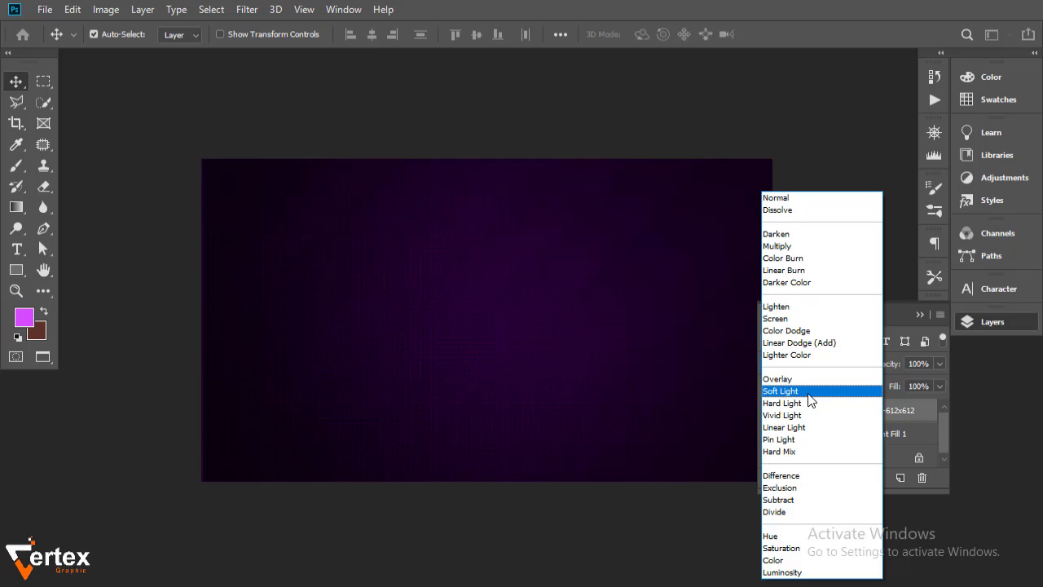
click(809, 393)
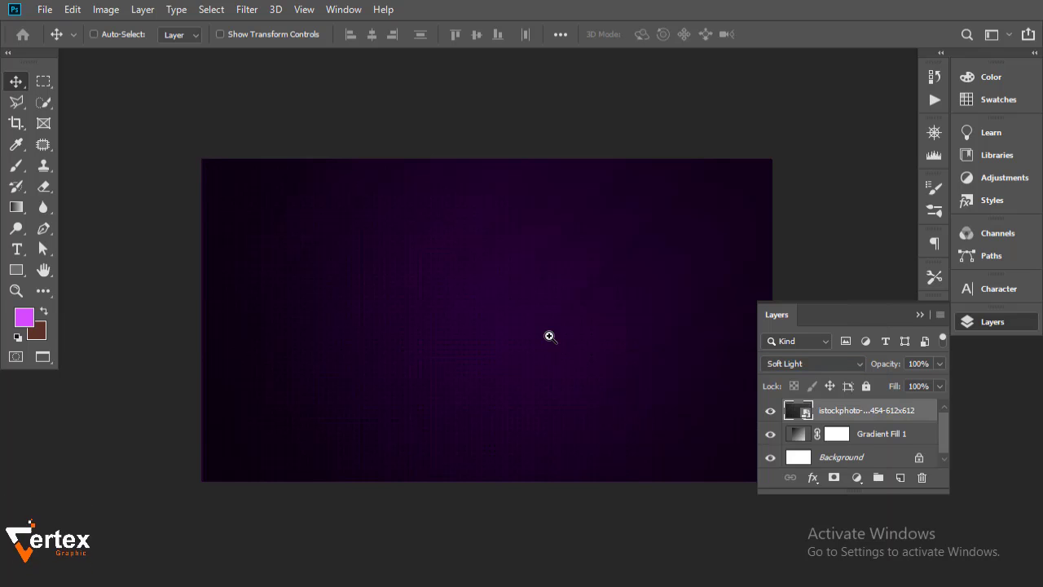
key(ctrl+0)
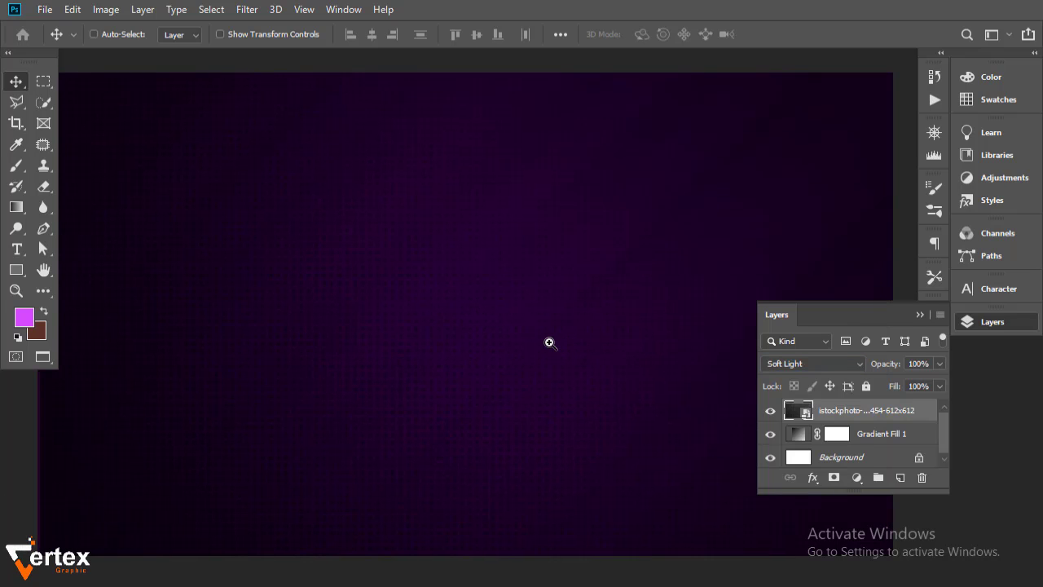
Recolour Gradient Fill 1's outer stop to a deep purple and reapply the fill
alt+click(550, 342)
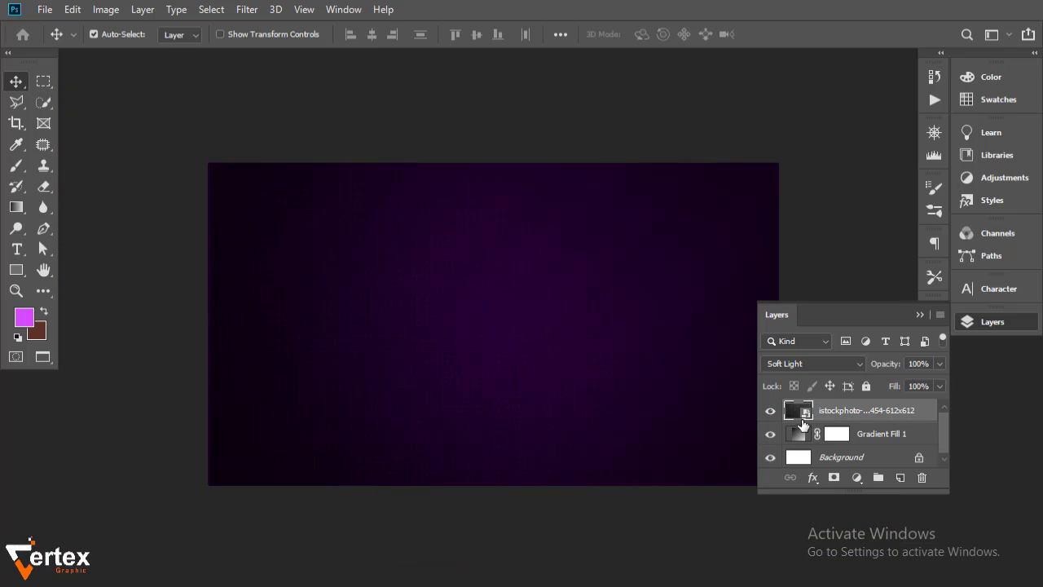
double_click(798, 435)
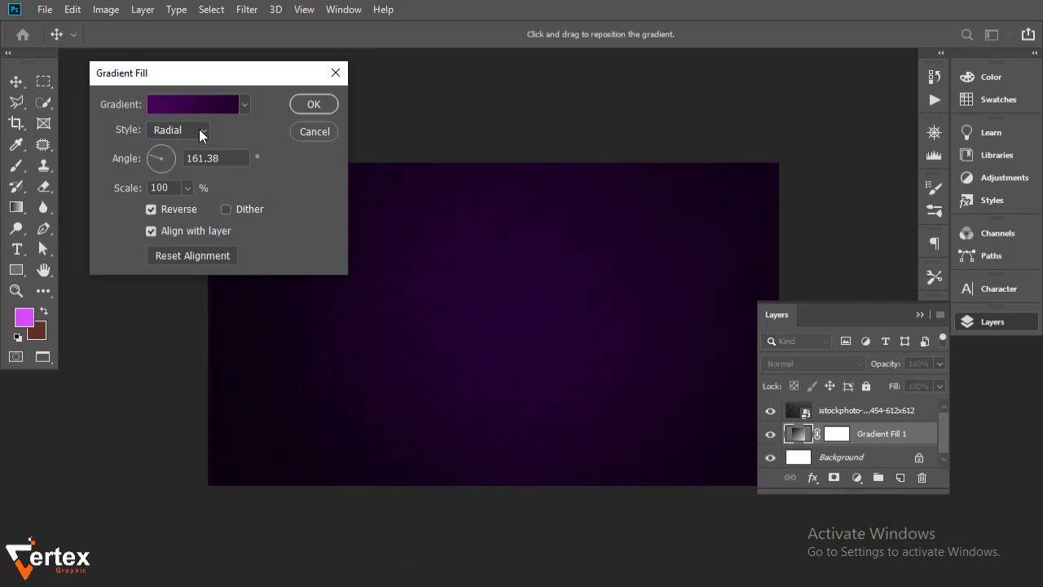
click(192, 105)
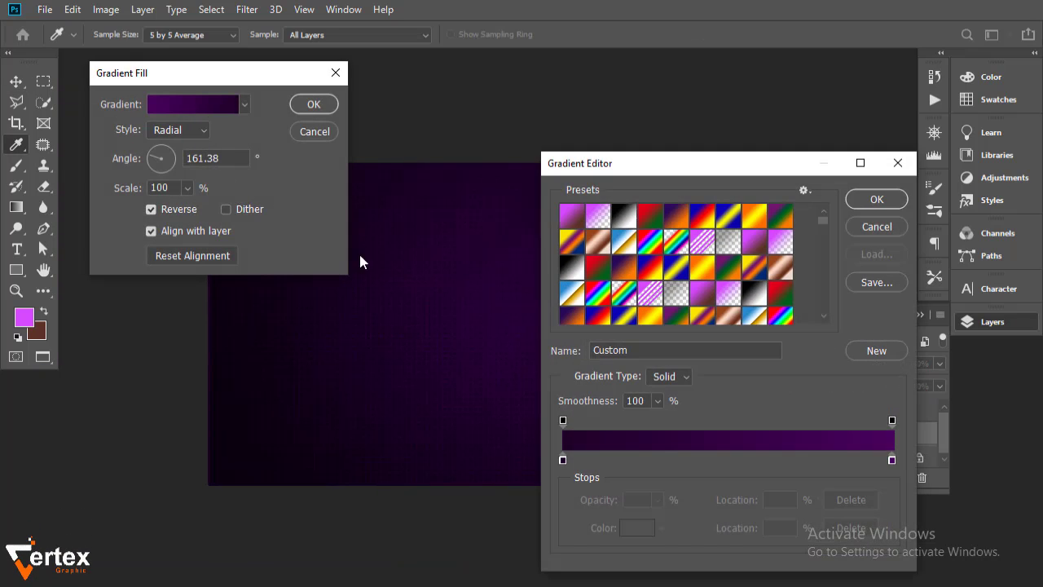
click(891, 460)
double_click(891, 461)
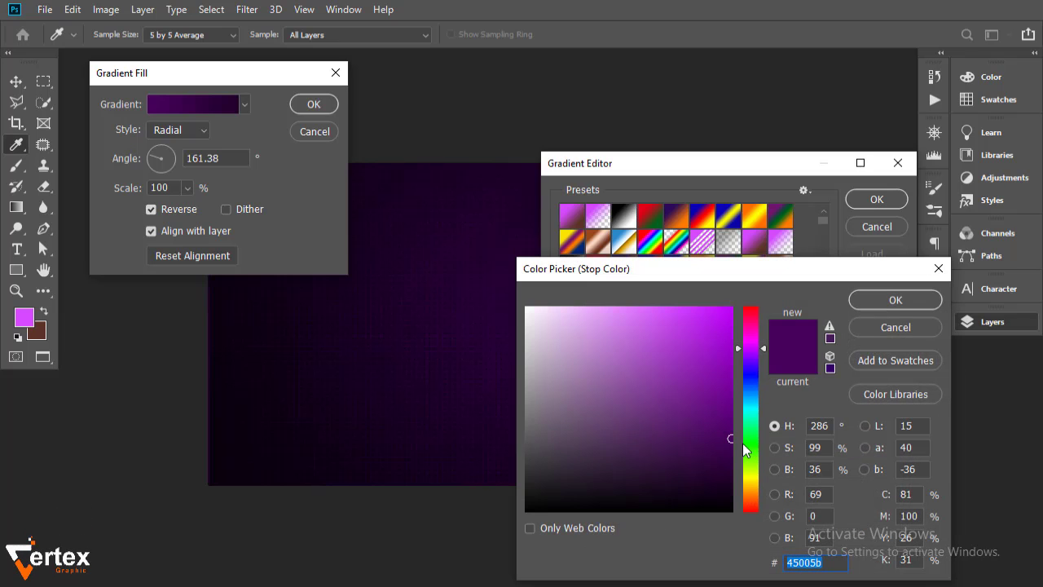
click(891, 300)
click(876, 198)
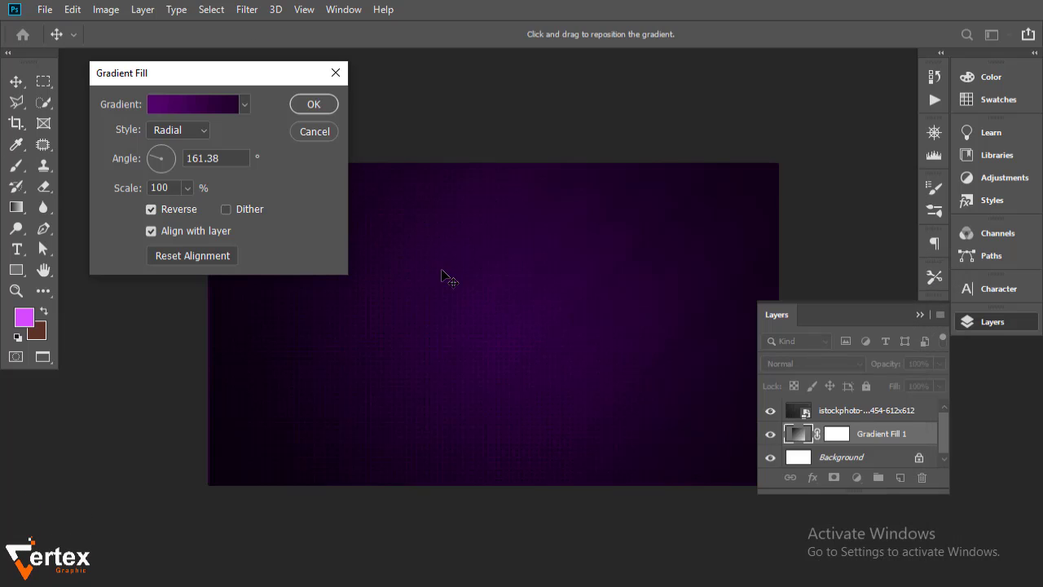
click(312, 103)
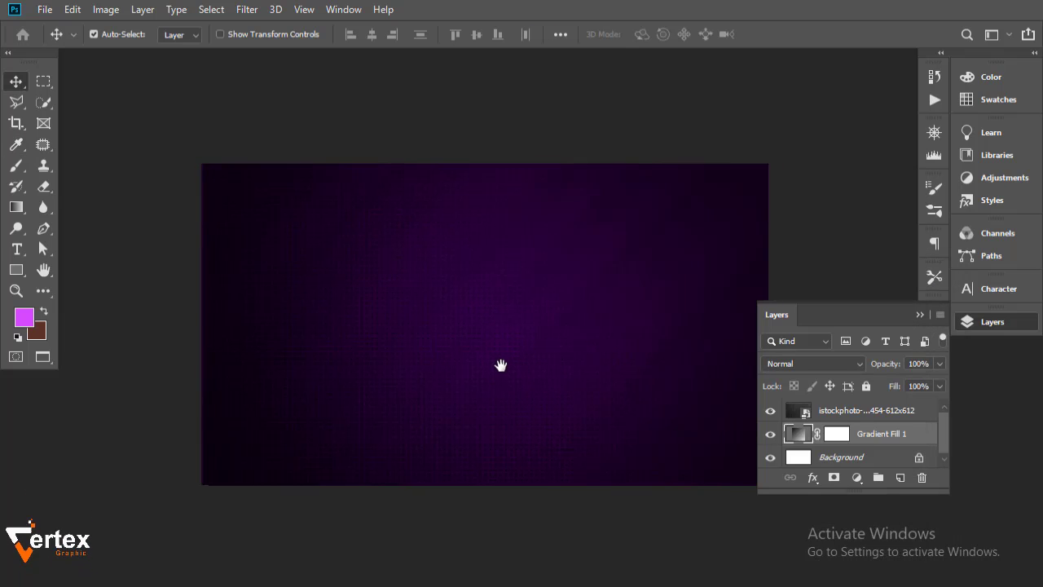
Draw a tall, thin white rectangle stripe near the card's left edge on a new layer
click(878, 417)
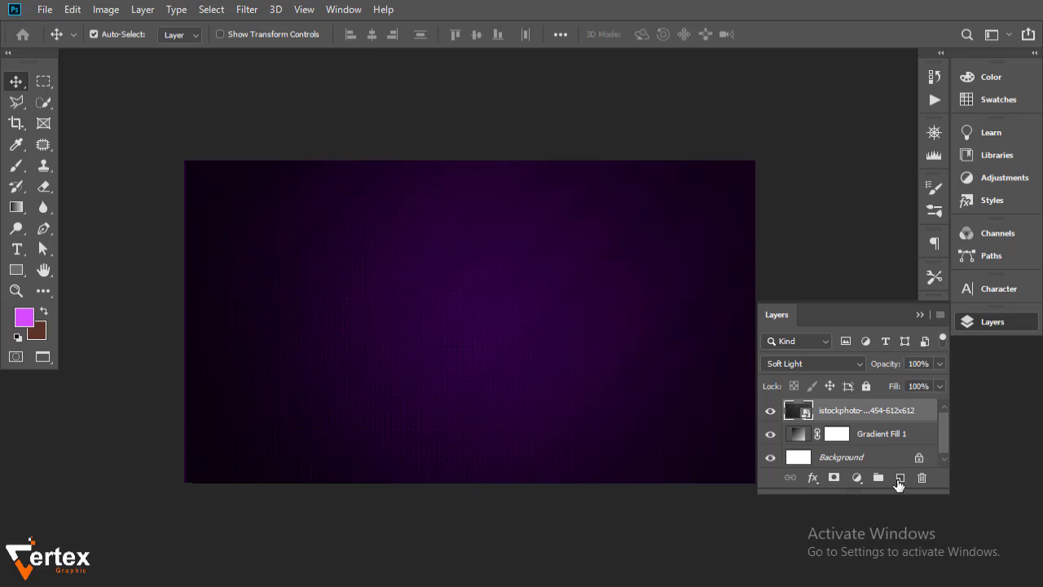
click(899, 478)
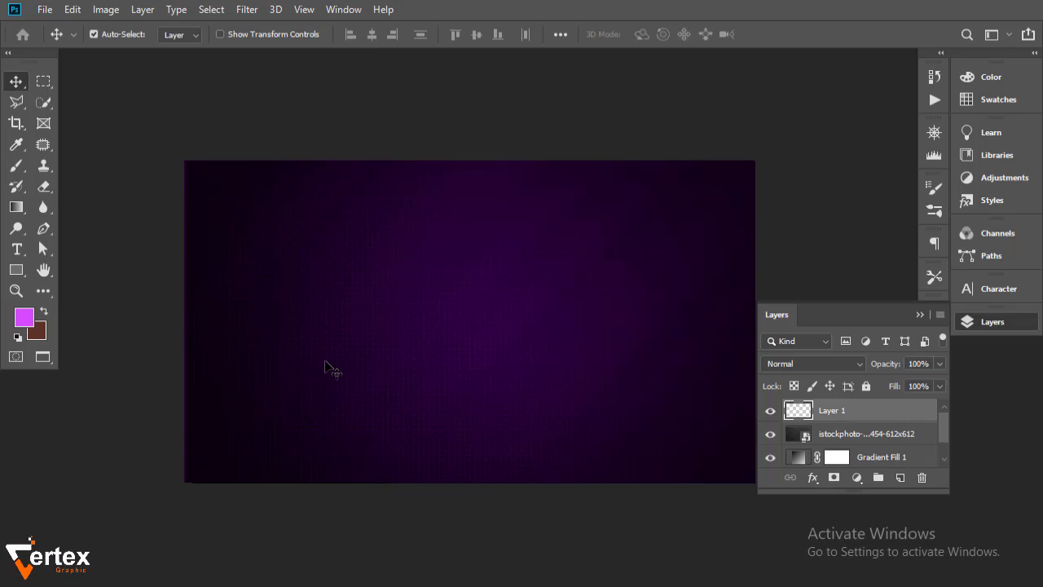
click(22, 272)
drag(293, 94, 296, 511)
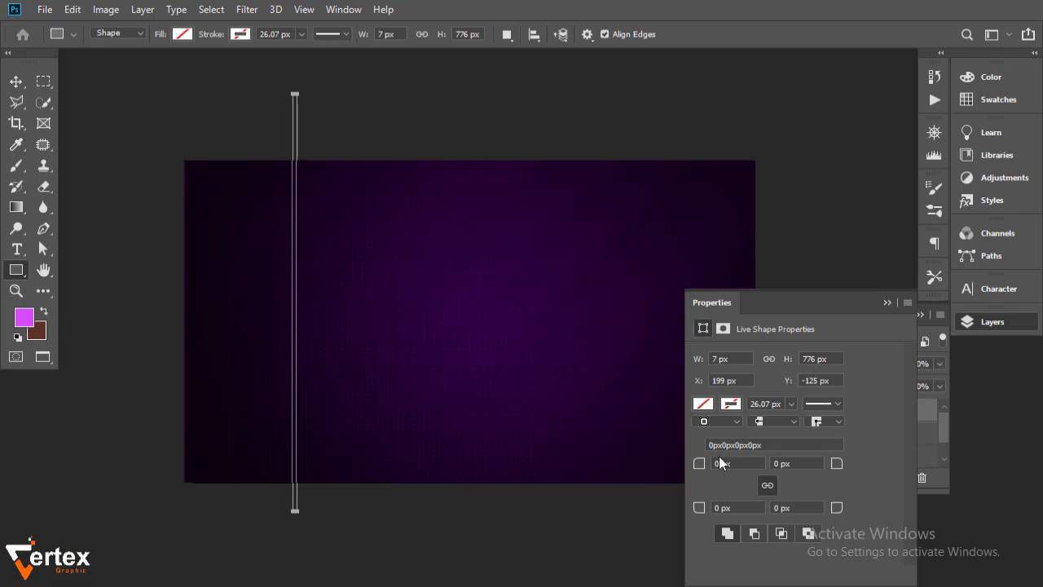
click(701, 402)
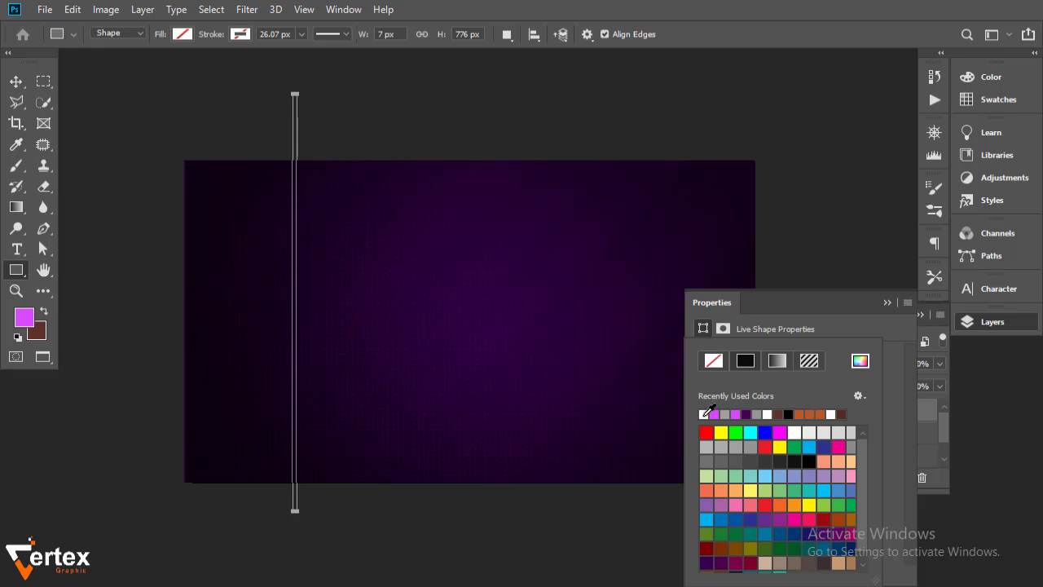
click(705, 412)
click(887, 303)
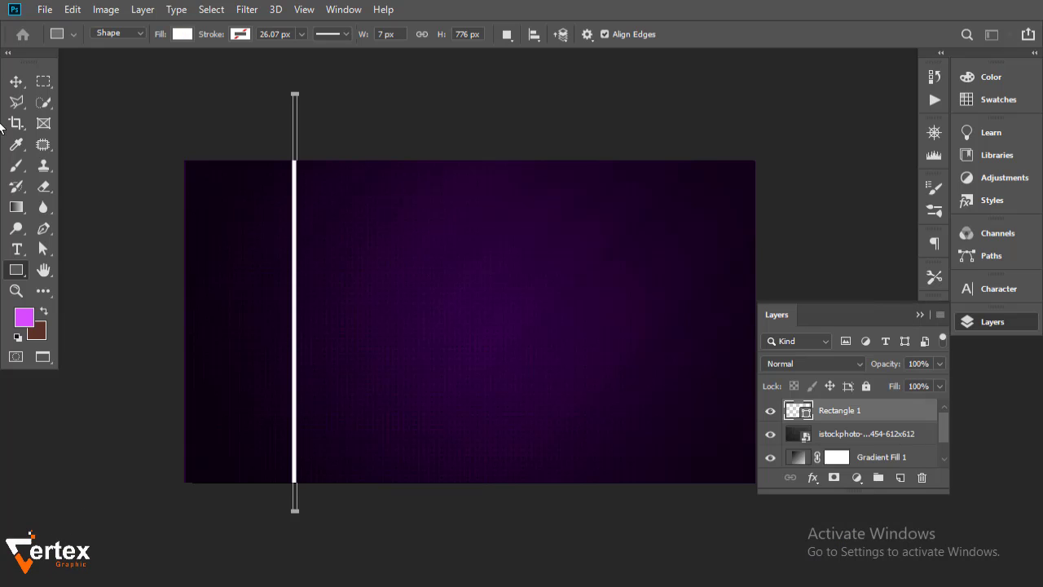
Add a Gradient Overlay layer effect to the stripe
click(13, 80)
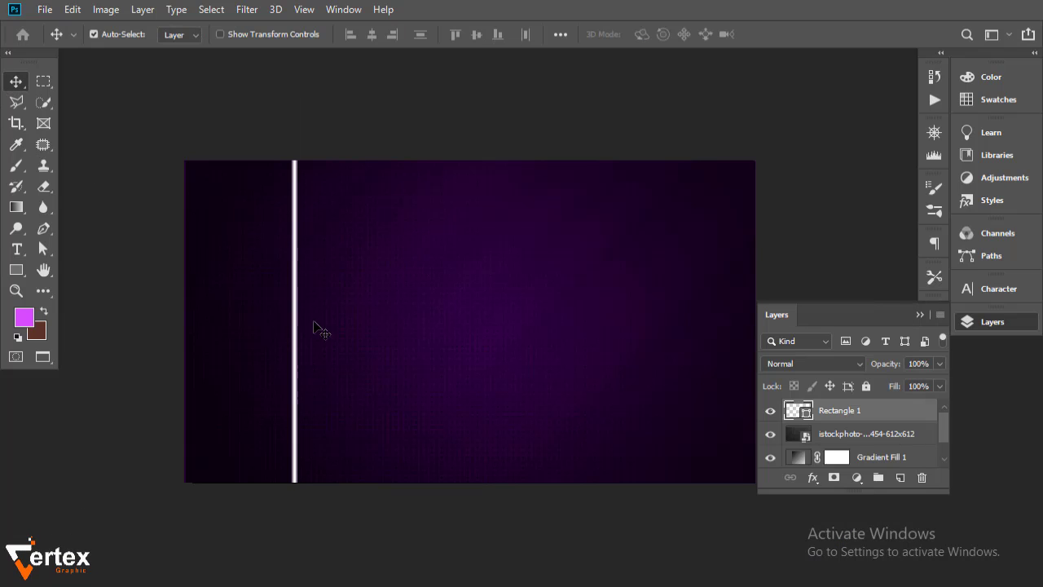
double_click(917, 417)
click(382, 406)
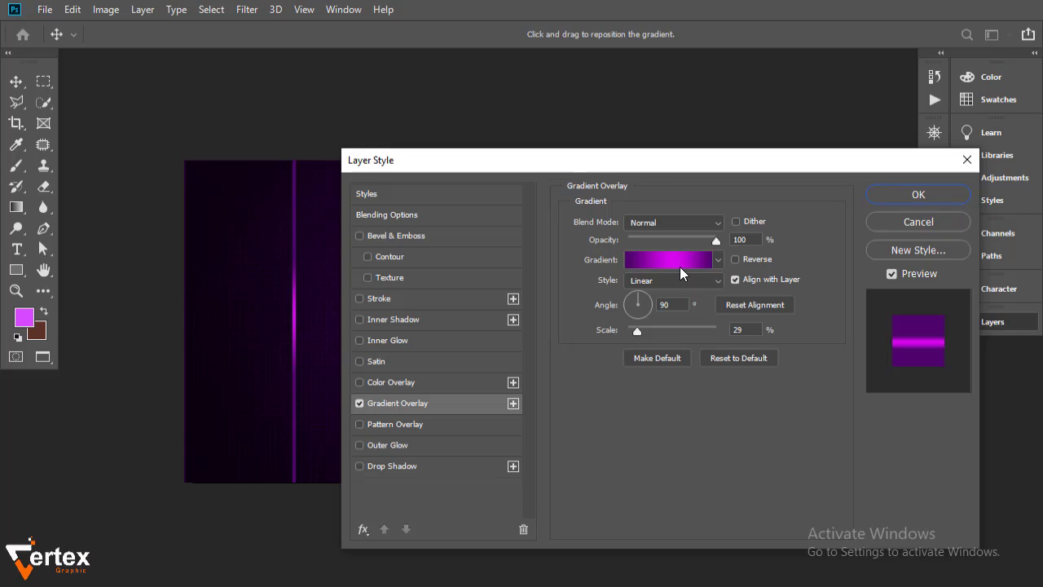
Apply the banner 60 gradient overlay to the stripe, reversed at 47% scale
click(669, 263)
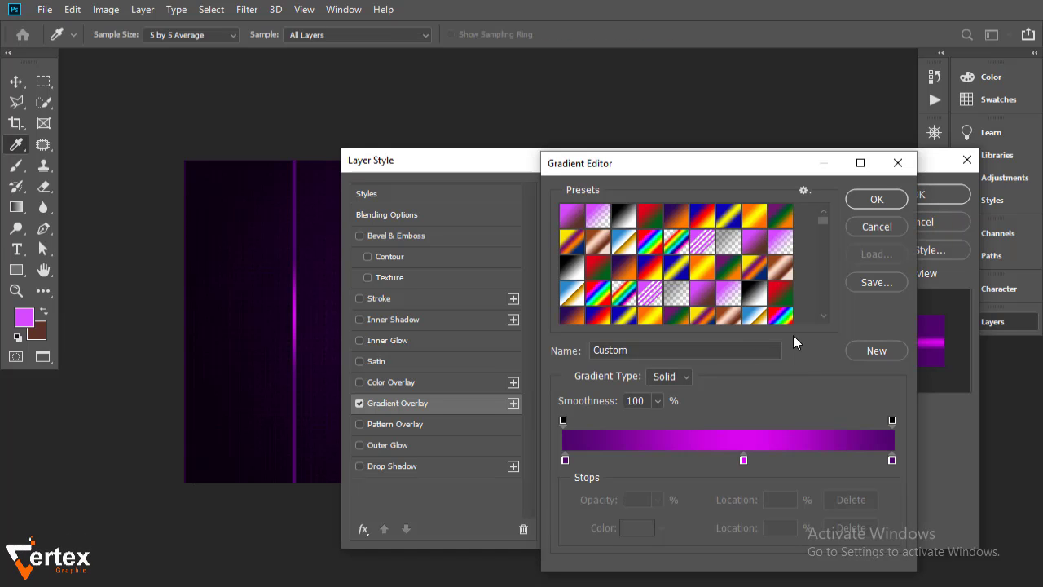
click(823, 317)
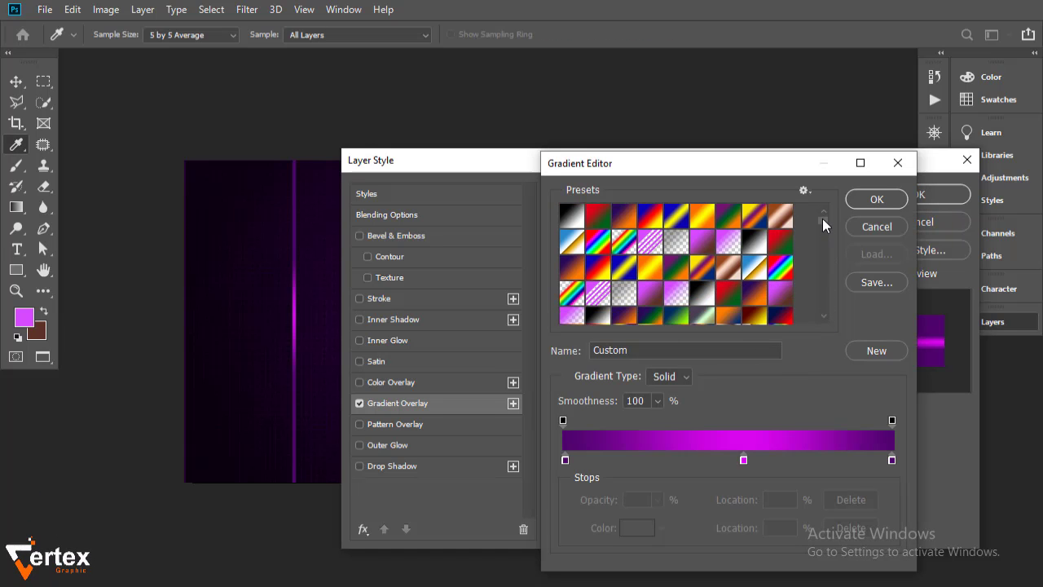
drag(821, 218, 822, 241)
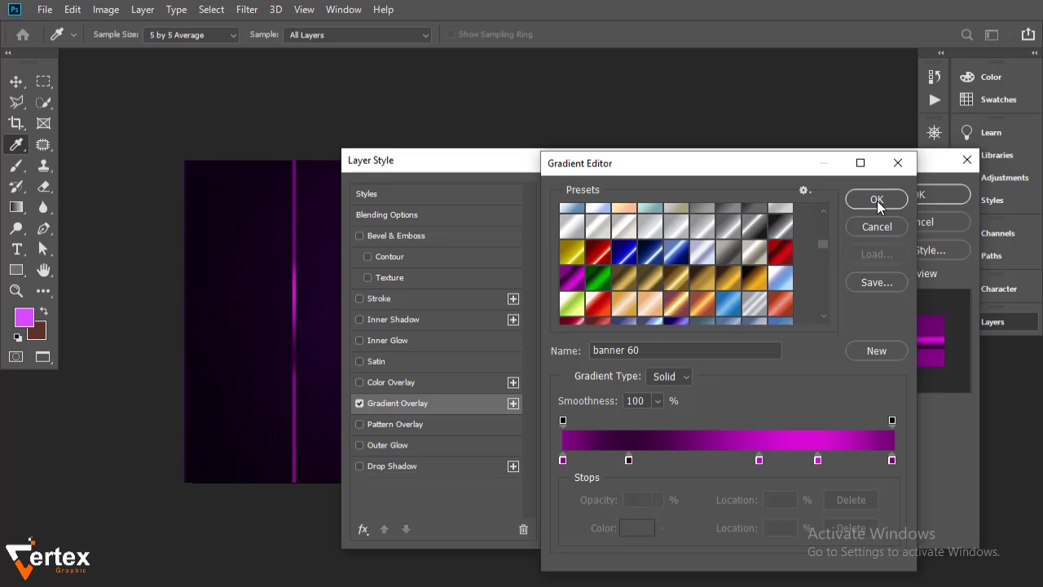
click(877, 200)
drag(636, 161, 777, 144)
click(875, 243)
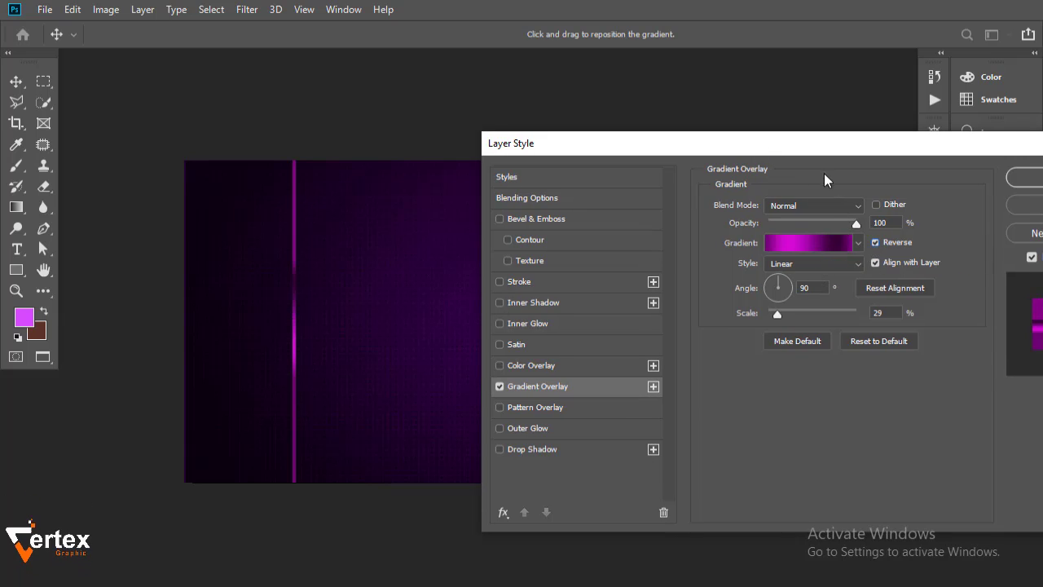
drag(814, 153, 804, 152)
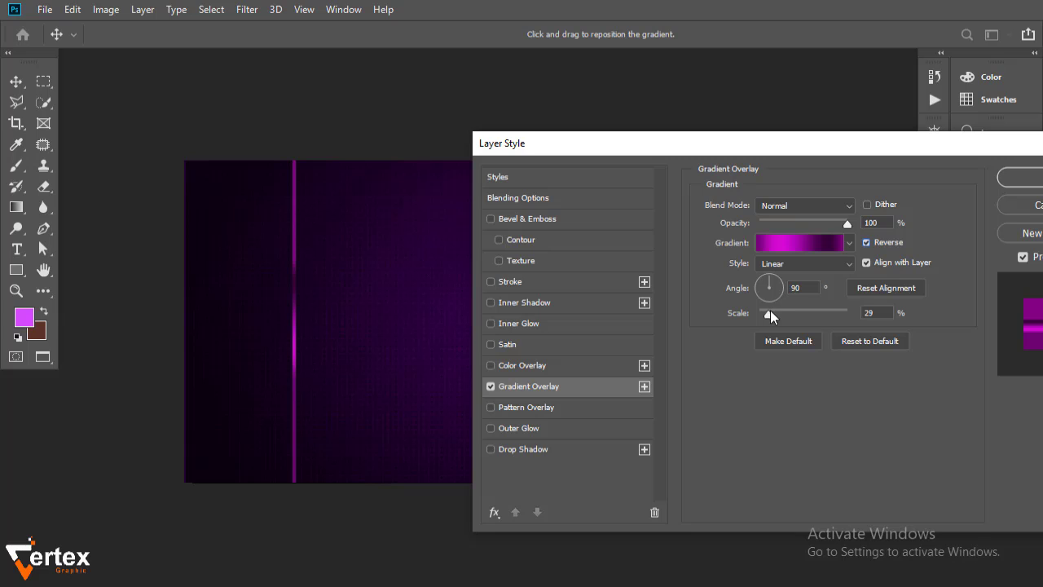
drag(770, 312, 778, 312)
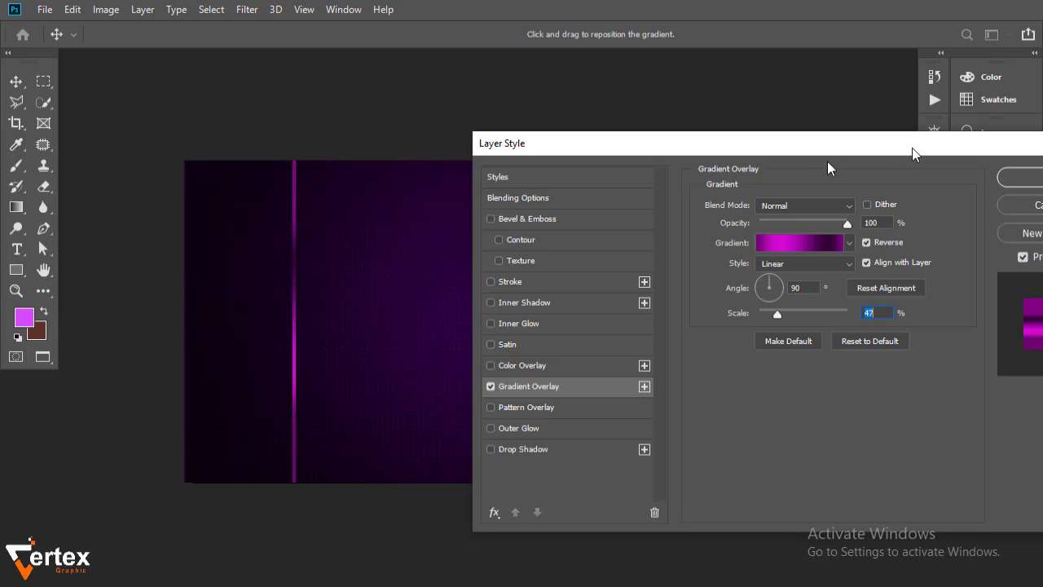
drag(912, 148, 789, 159)
click(924, 189)
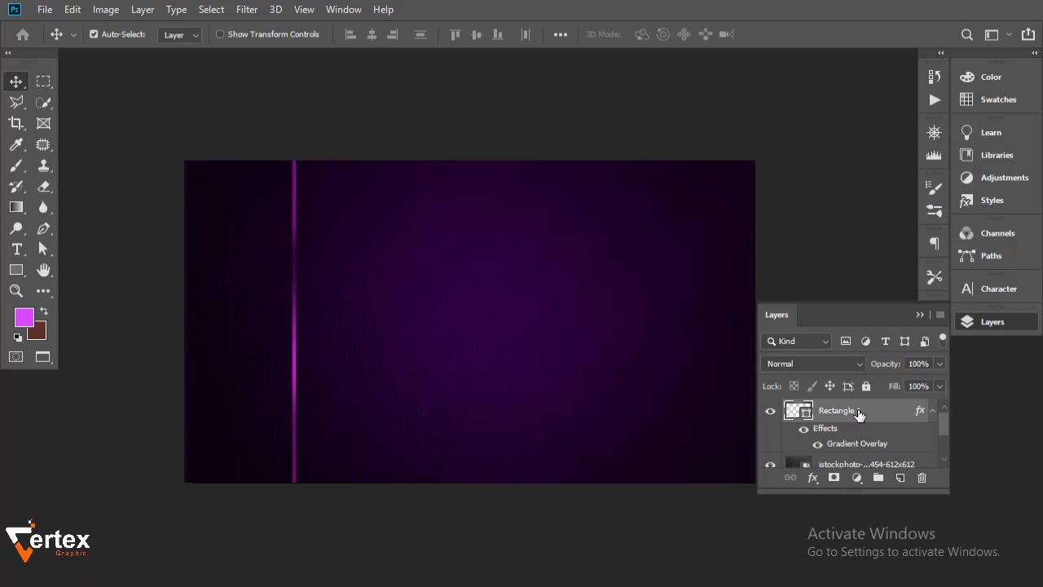
click(932, 412)
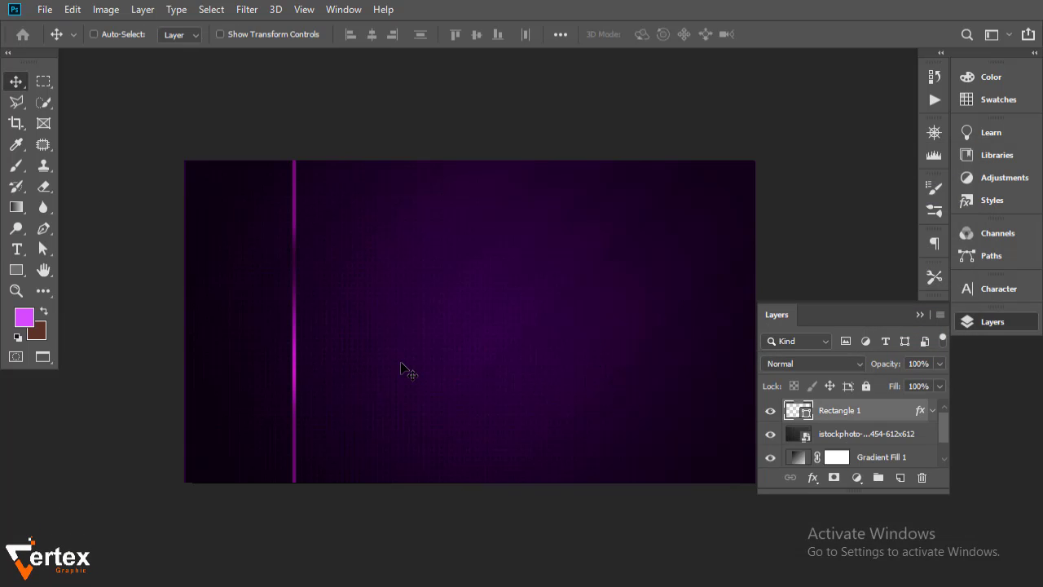
Rotate the magenta stripe about -36° into a diagonal slash from the card's left edge
key(ctrl+t)
key(Return)
key(ctrl+t)
drag(310, 529, 440, 444)
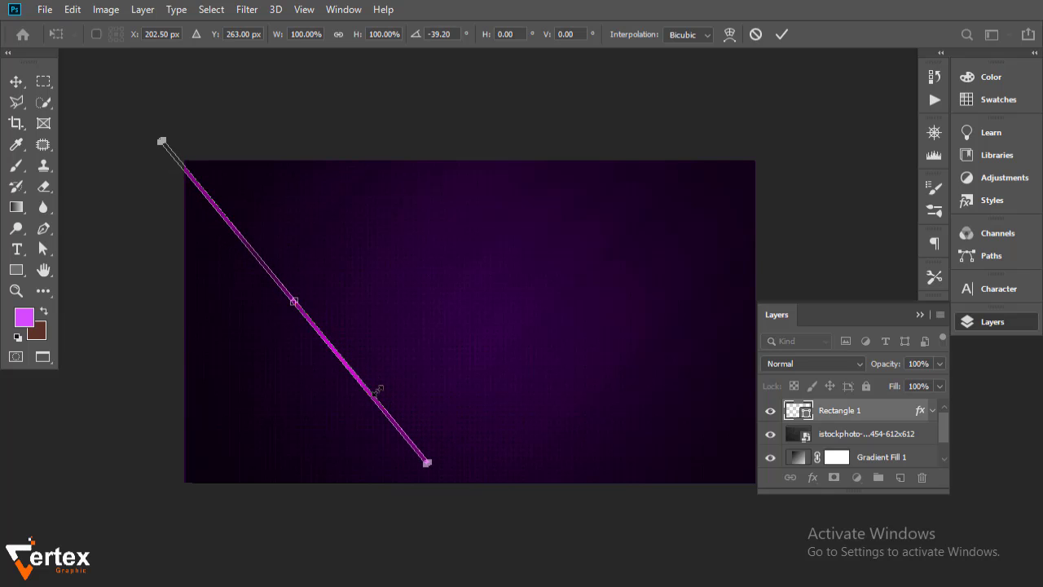
drag(340, 358, 280, 318)
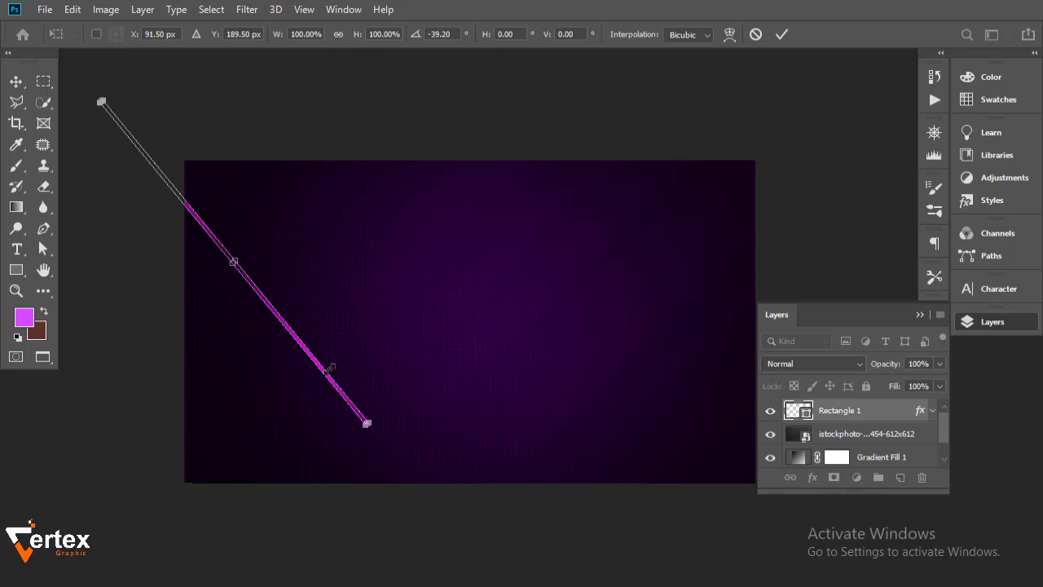
drag(414, 418, 410, 438)
key(Return)
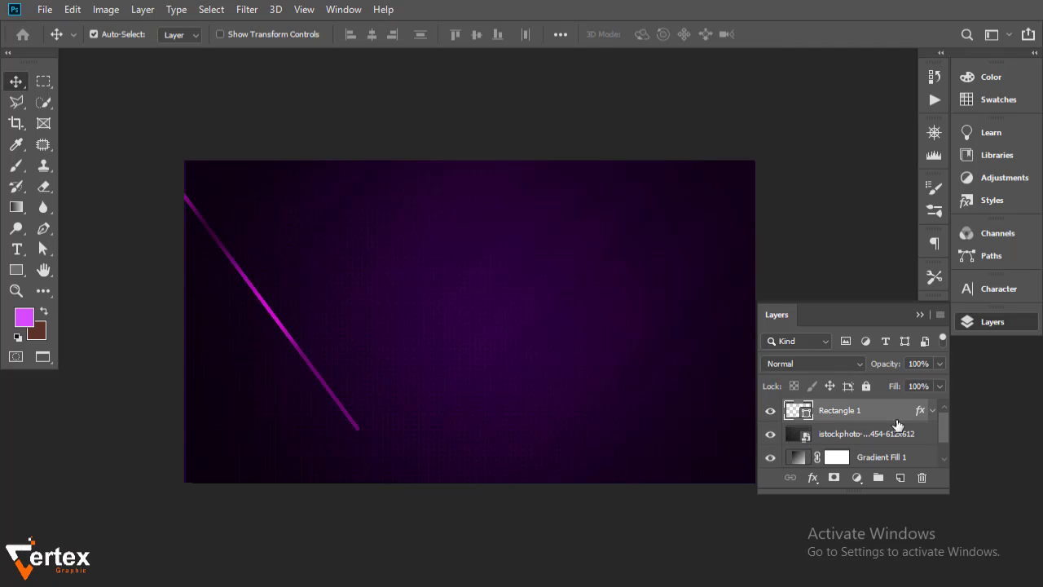
Shift the stripe's gradient glow along it, then duplicate the layer as Rectangle 1 copy
click(932, 410)
double_click(839, 444)
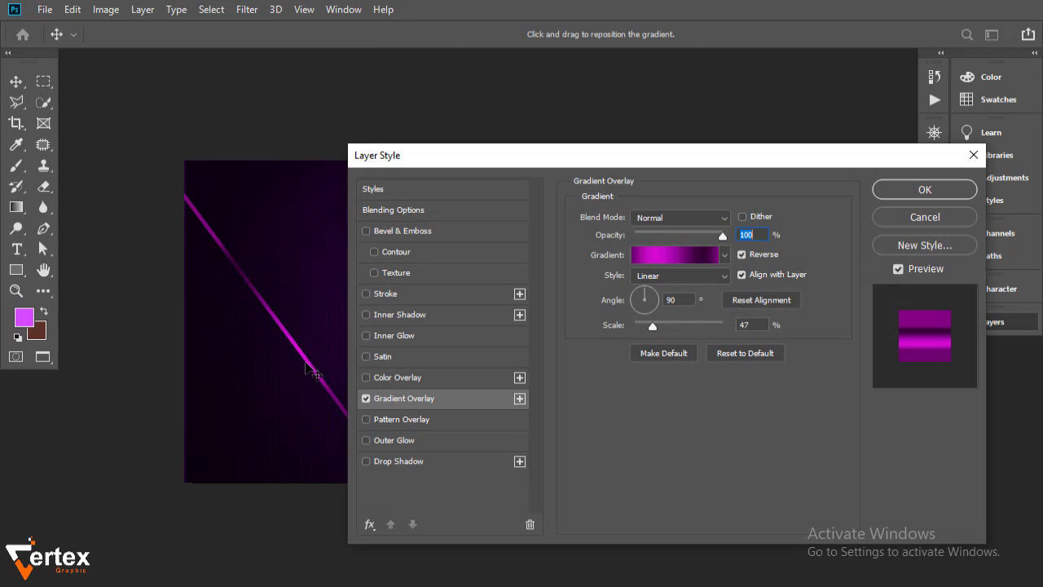
drag(306, 363, 322, 385)
drag(501, 156, 616, 154)
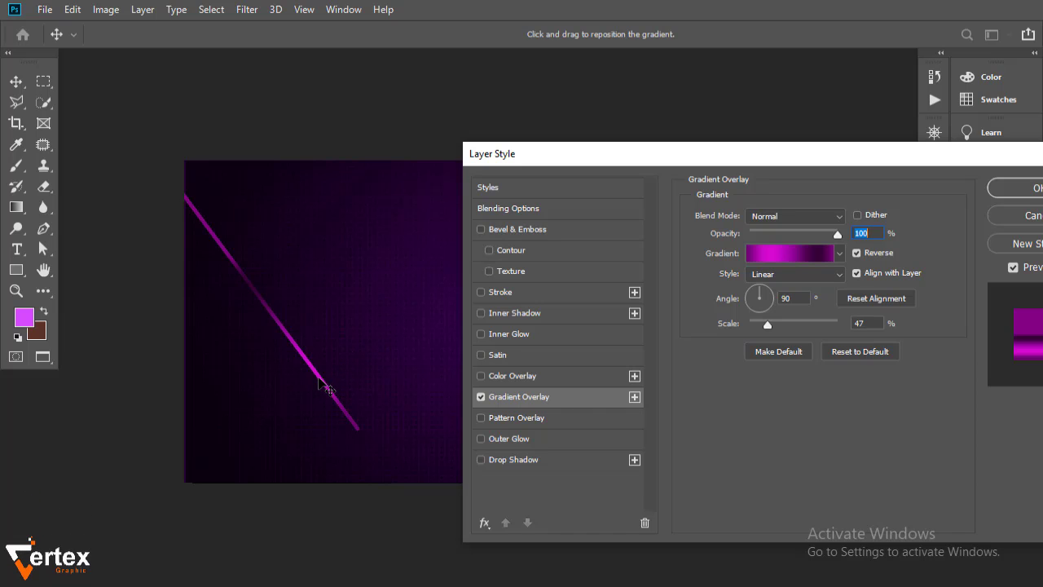
drag(901, 164, 798, 154)
click(929, 188)
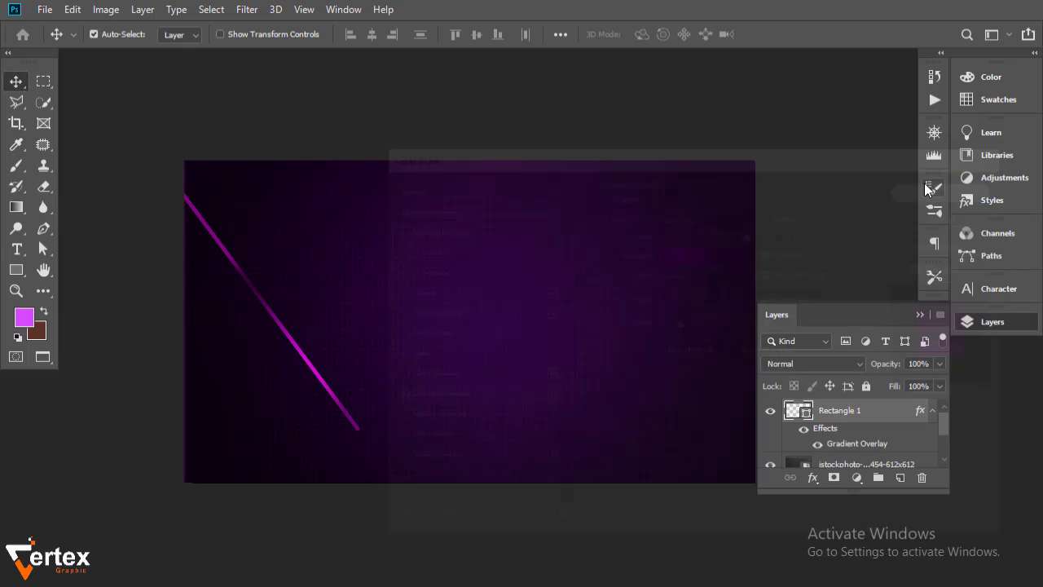
click(931, 410)
drag(903, 420, 900, 478)
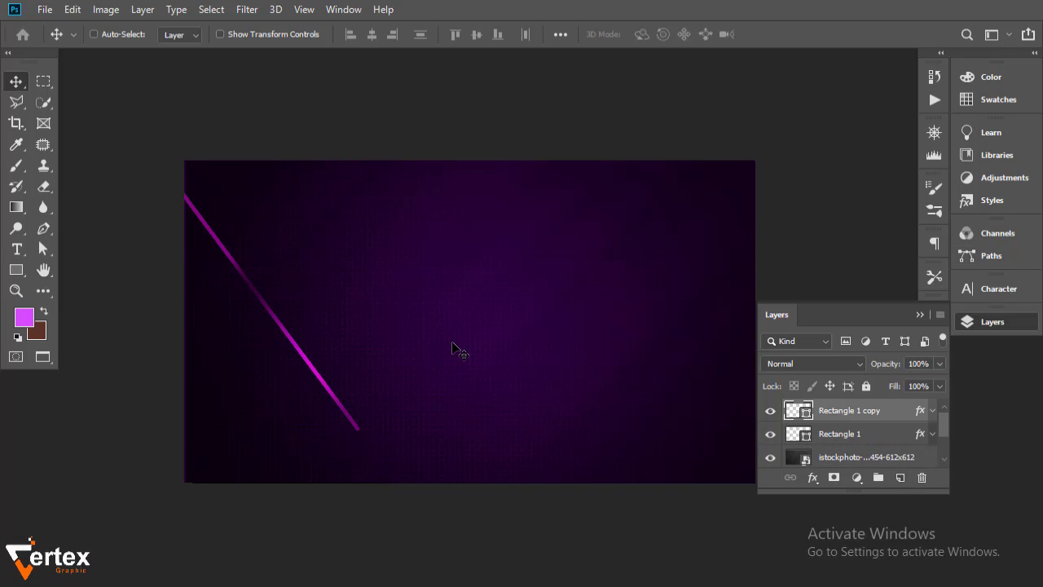
Tilt the copied stripe to about -26.6° across the lower left and nudge the original up-left
key(ctrl+t)
drag(382, 461, 396, 498)
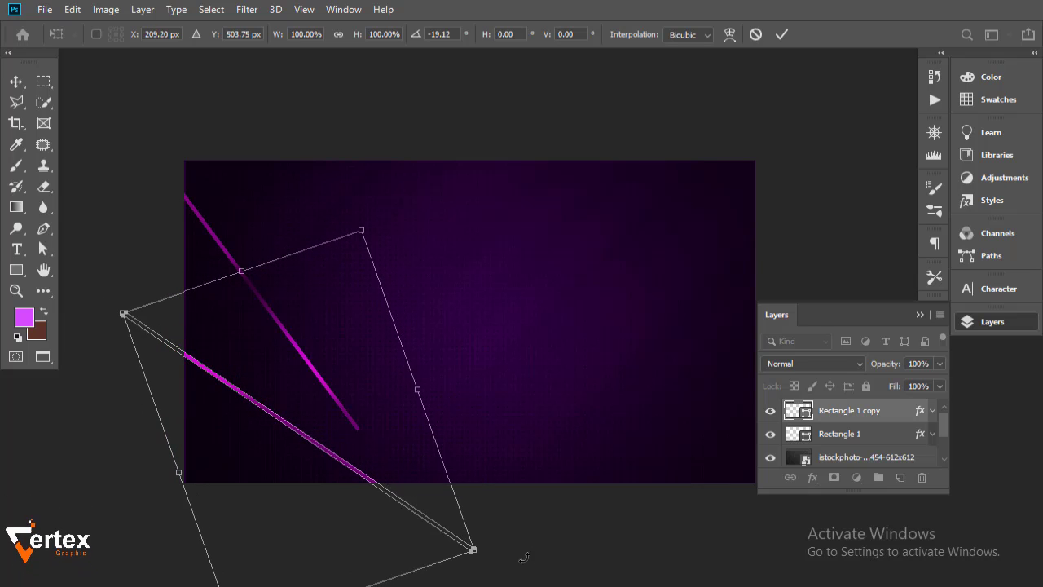
mouse_move(527, 560)
mouse_down()
mouse_move(525, 500)
mouse_move(524, 542)
mouse_up()
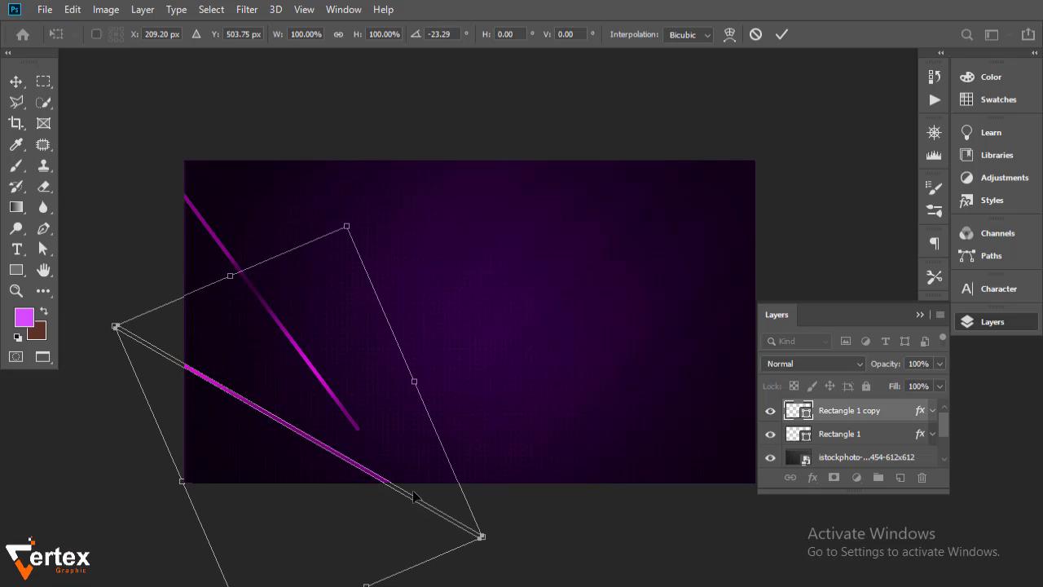
mouse_move(413, 493)
mouse_down()
mouse_move(419, 482)
mouse_move(419, 495)
mouse_up()
drag(526, 545, 526, 531)
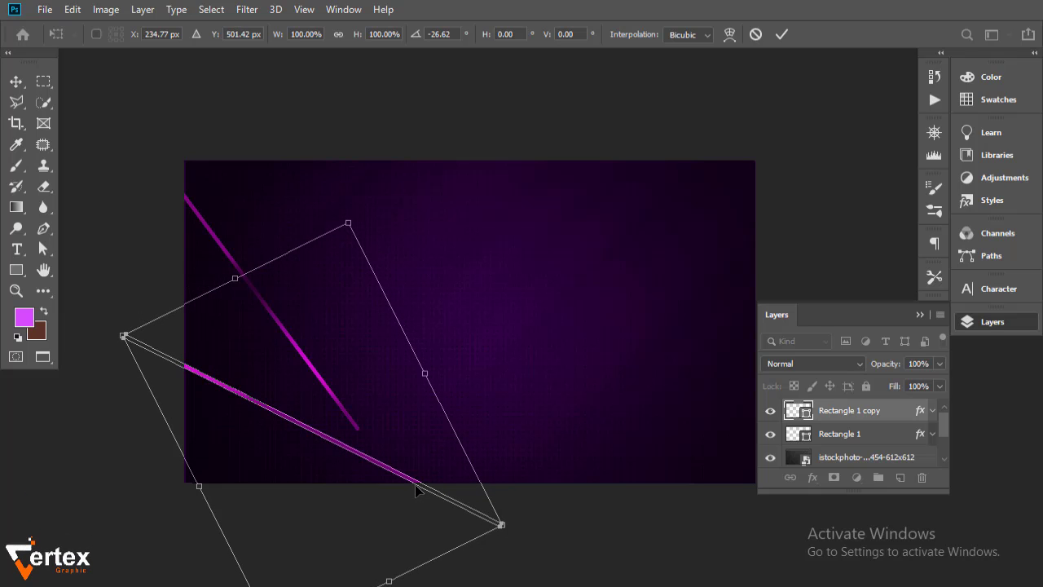
drag(415, 486, 414, 499)
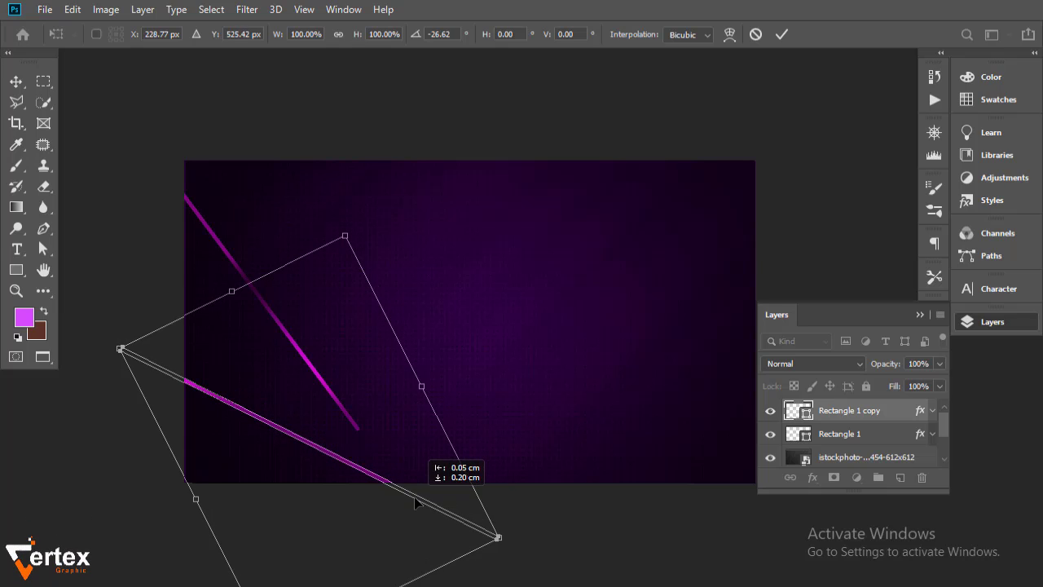
key(Return)
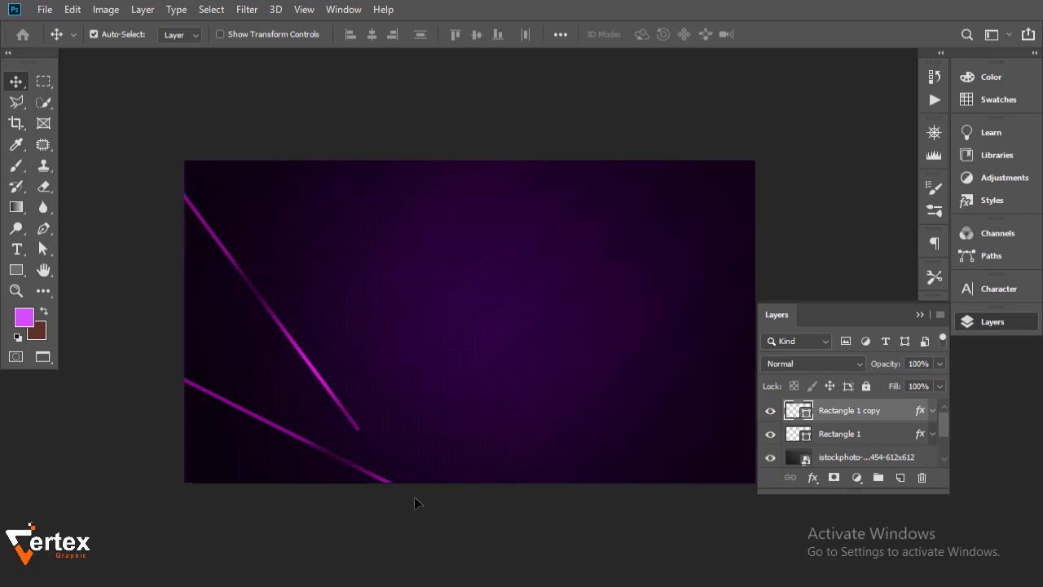
drag(342, 405, 316, 381)
click(308, 444)
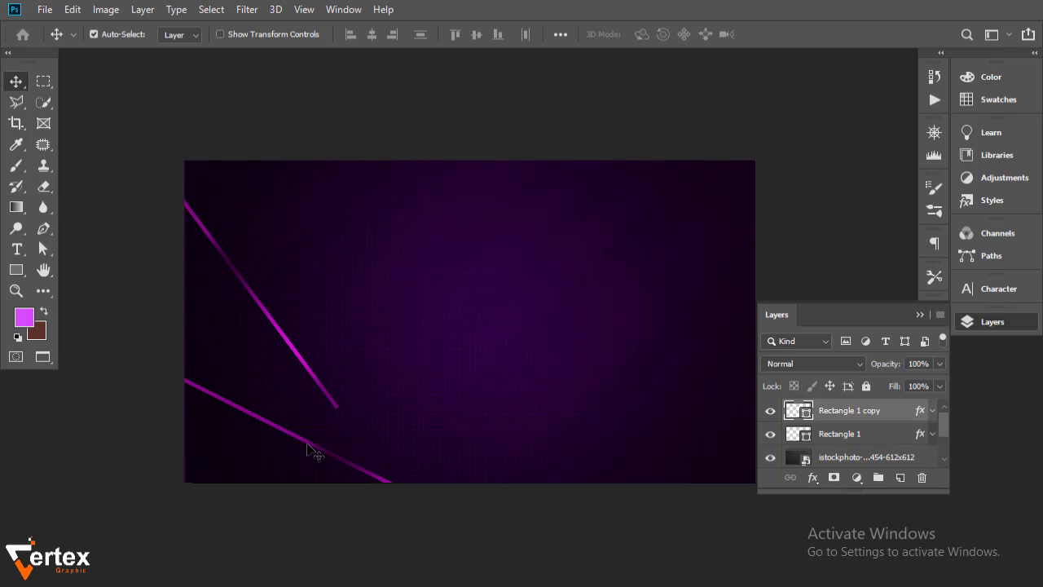
Tilt the lower stripe, Rectangle 1 copy, slightly to a new angle
key(ctrl+t)
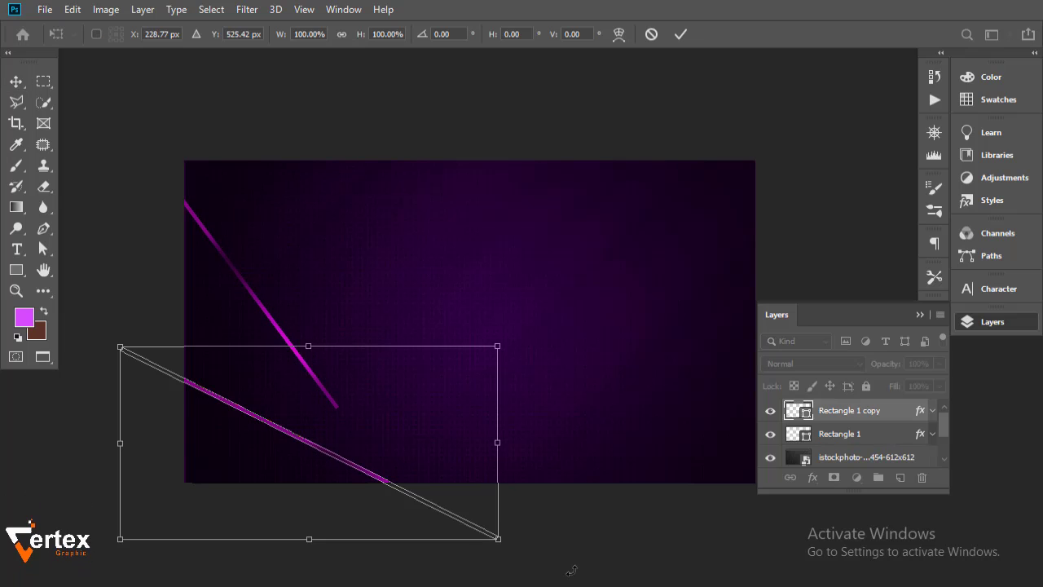
drag(565, 568, 560, 576)
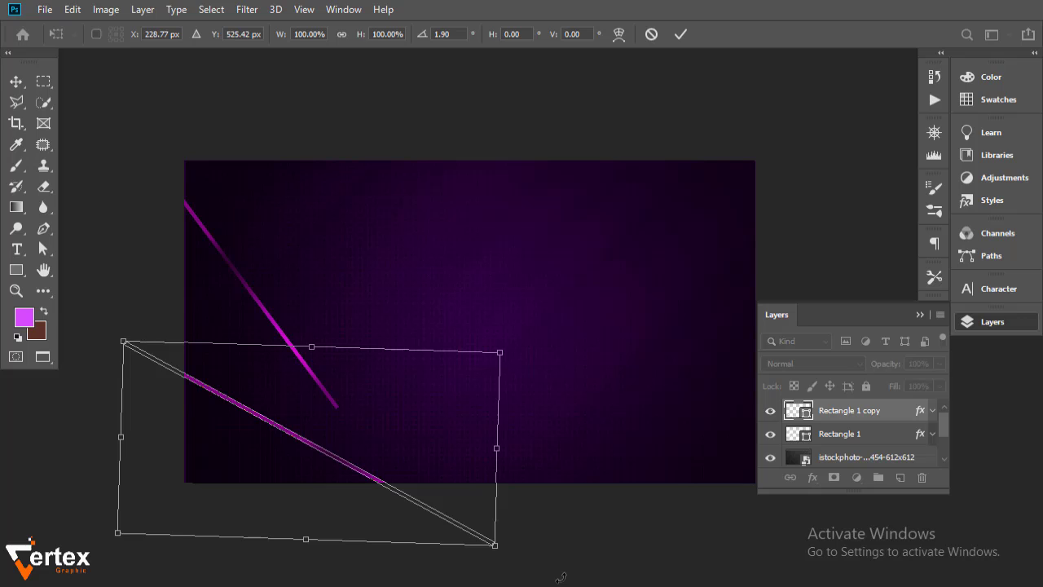
key(Return)
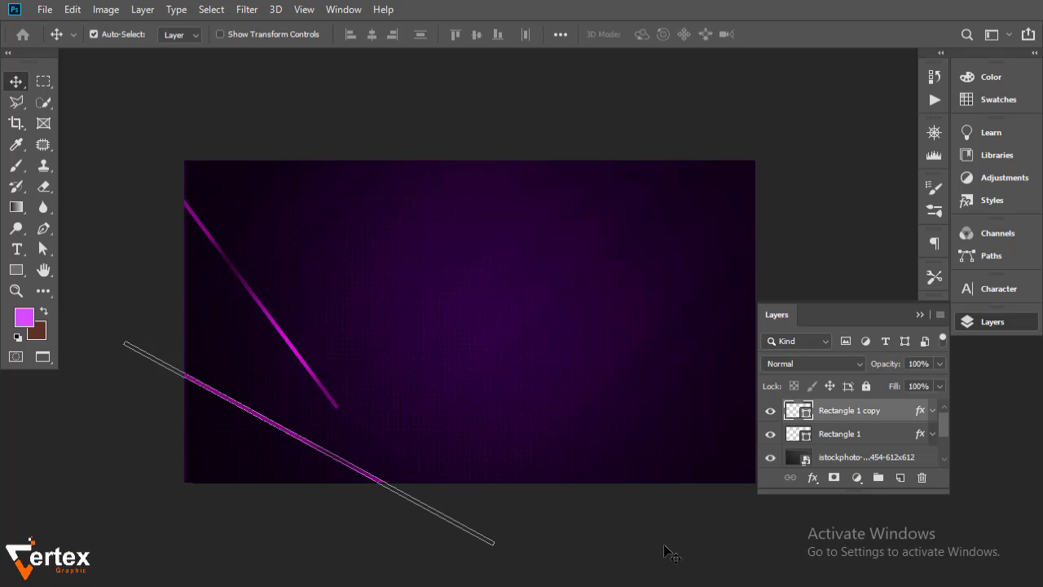
Duplicate the lower stripe as Rectangle 1 copy 2 and angle it about -15.6° across the card's bottom
key(ctrl+j)
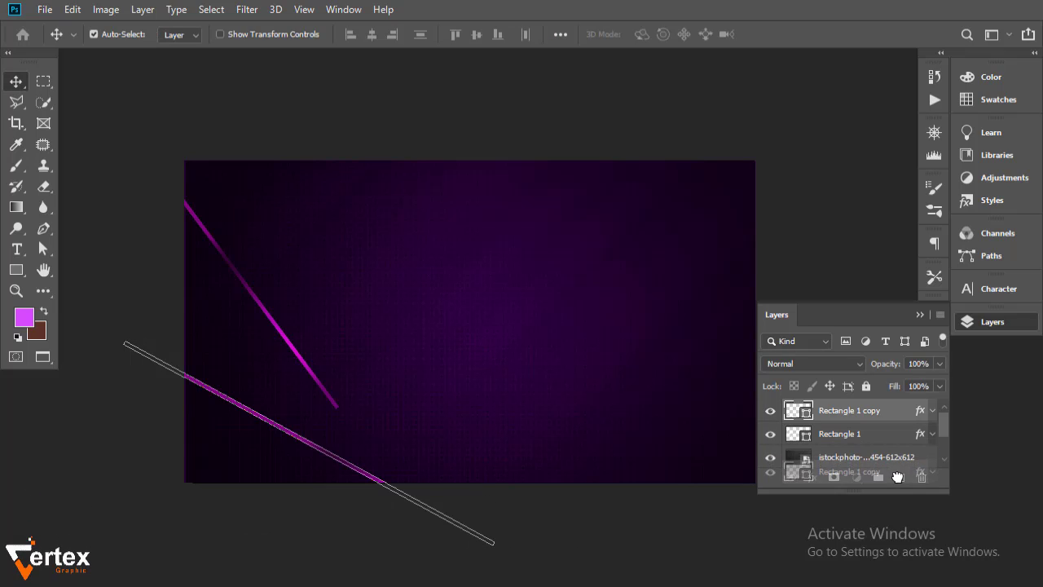
key(ctrl+t)
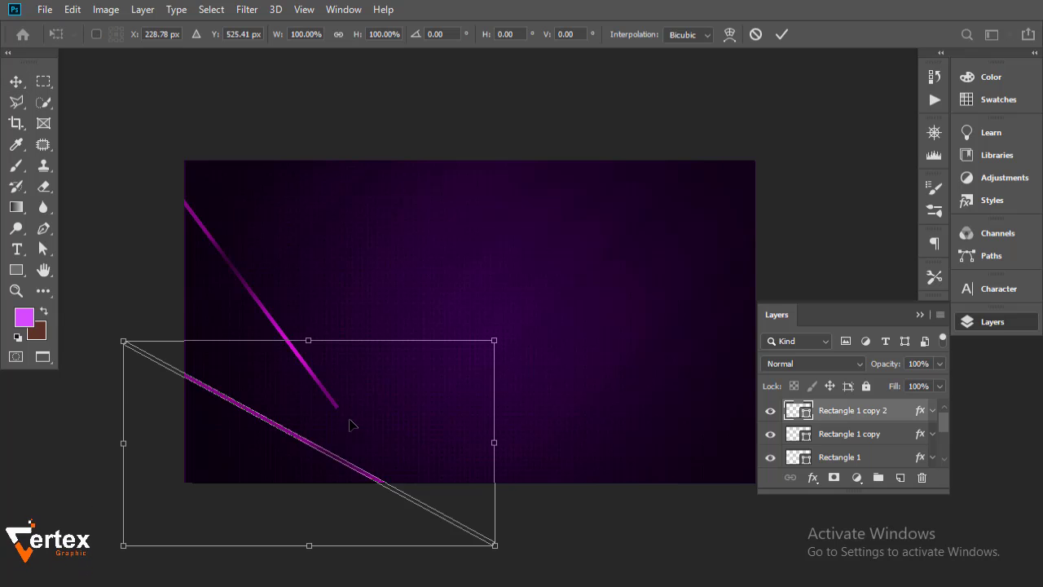
drag(350, 424, 407, 419)
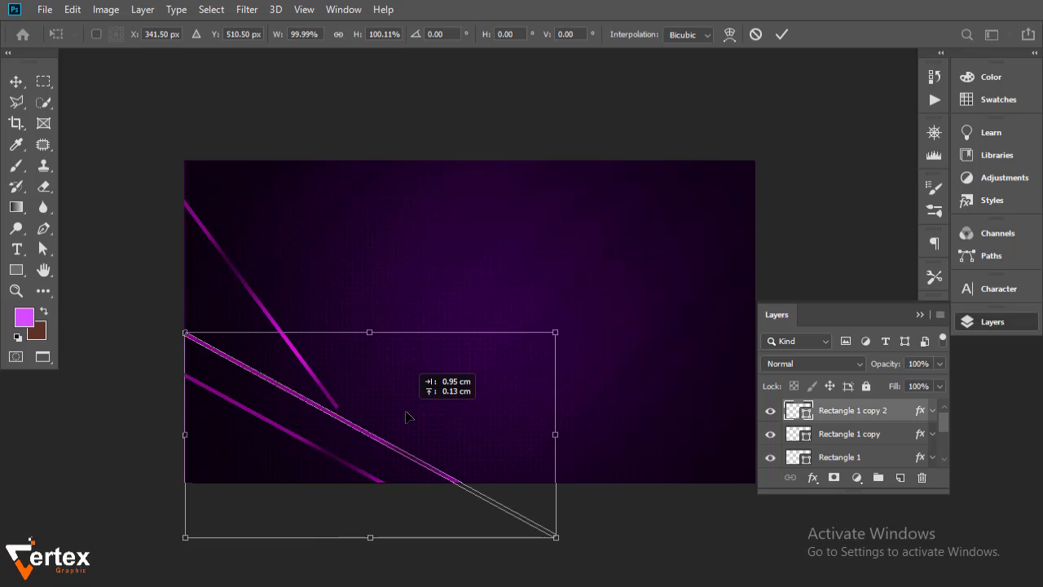
drag(609, 542, 633, 490)
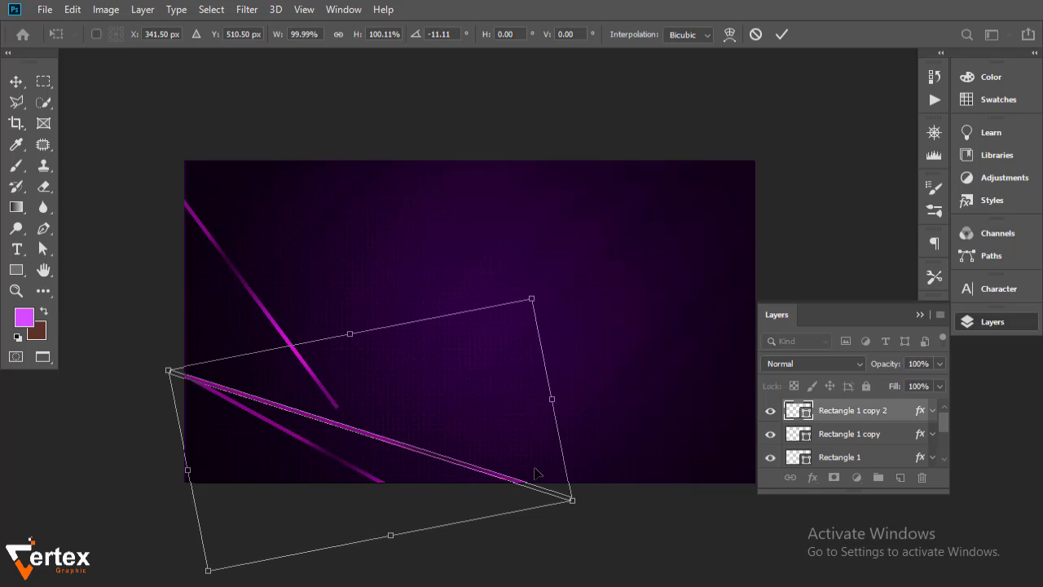
drag(448, 459, 533, 497)
drag(682, 558, 692, 518)
drag(479, 484, 491, 454)
drag(706, 518, 713, 513)
drag(554, 468, 533, 470)
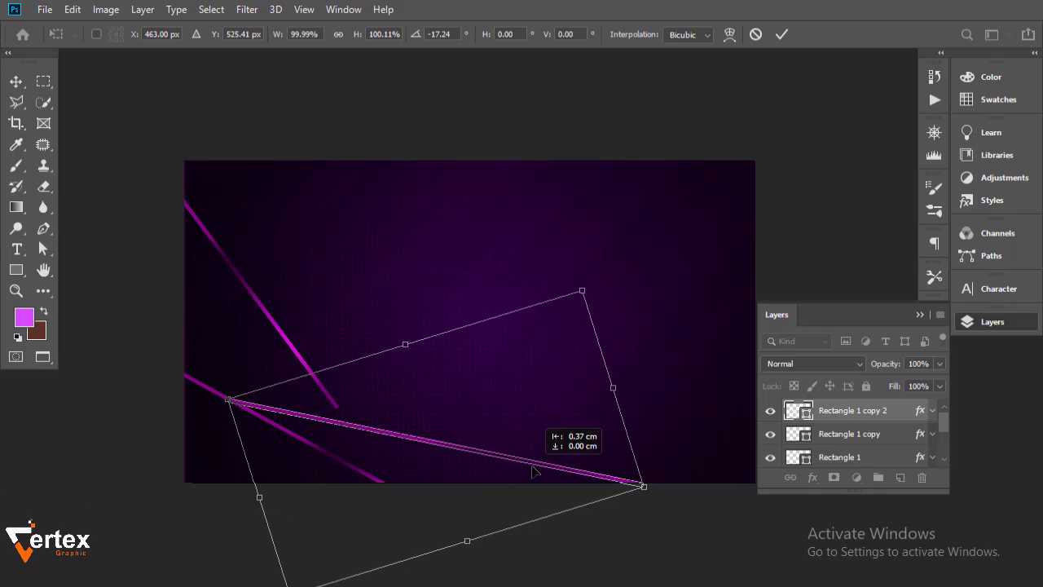
drag(650, 499, 651, 505)
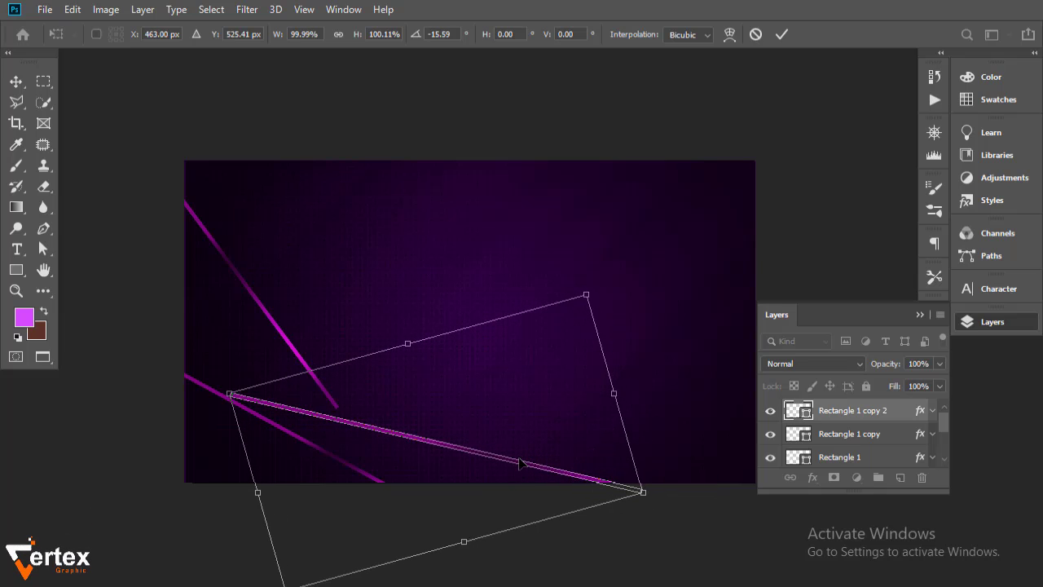
drag(520, 463, 506, 466)
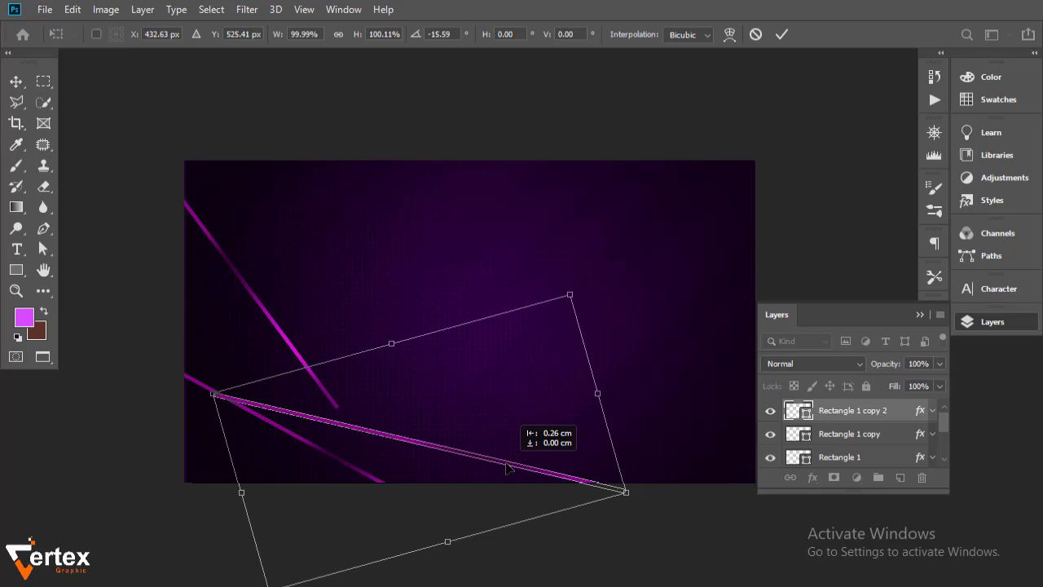
key(Return)
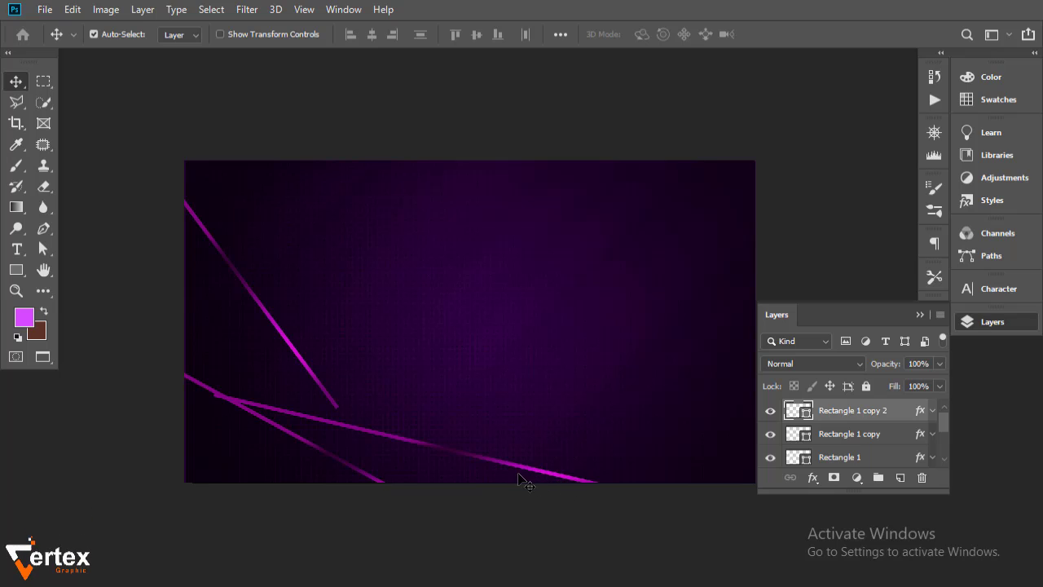
Move the upper stripe down-left and nudge Rectangle 1 copy 2 right so the stripes meet exactly
drag(320, 387, 316, 401)
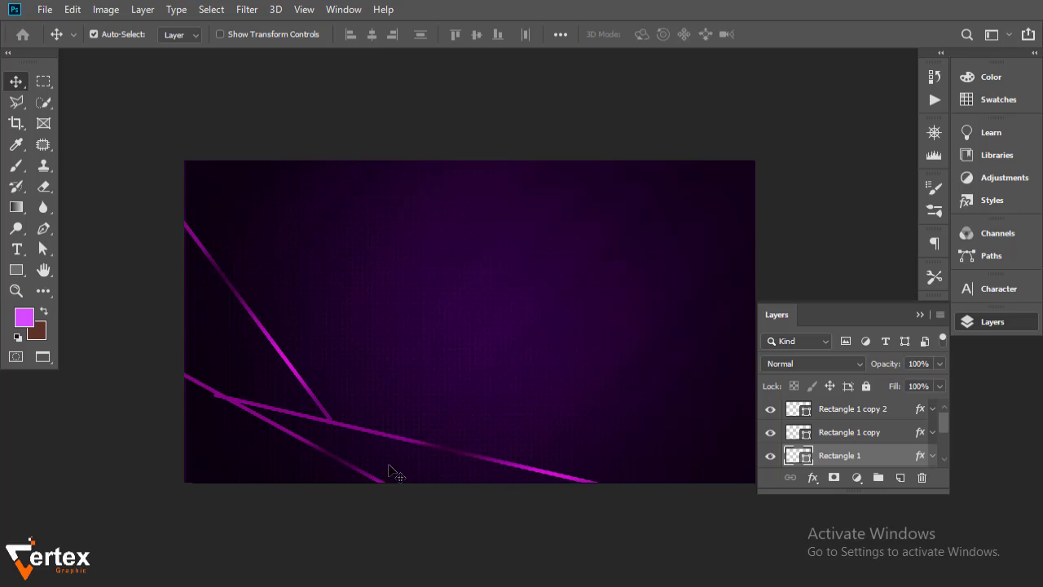
key(ctrl+space)
drag(482, 517, 480, 486)
click(426, 365)
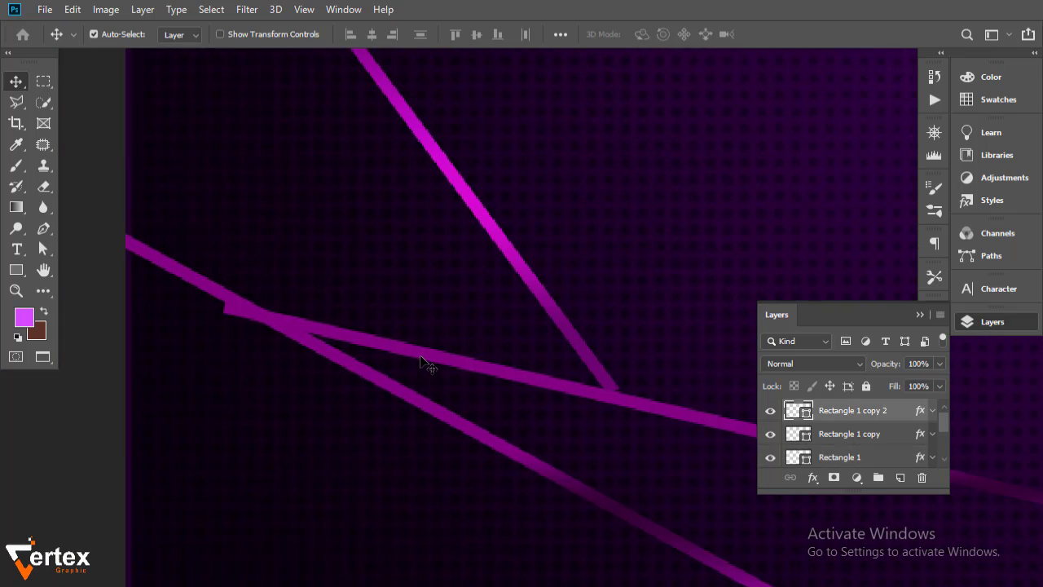
drag(413, 349, 435, 342)
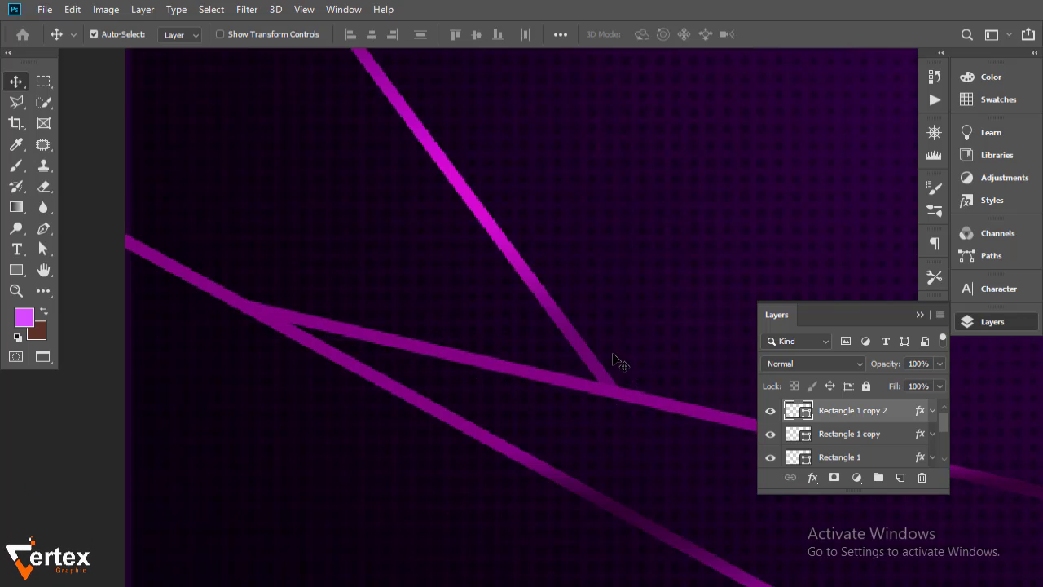
key(ctrl+alt+space)
click(538, 426)
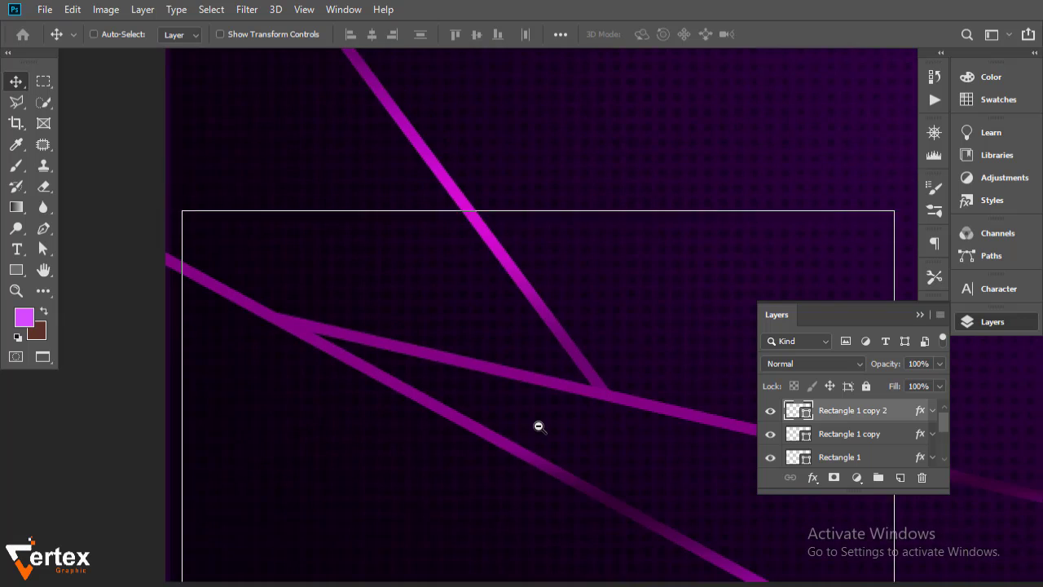
ctrl+alt+click(538, 425)
drag(551, 439, 431, 428)
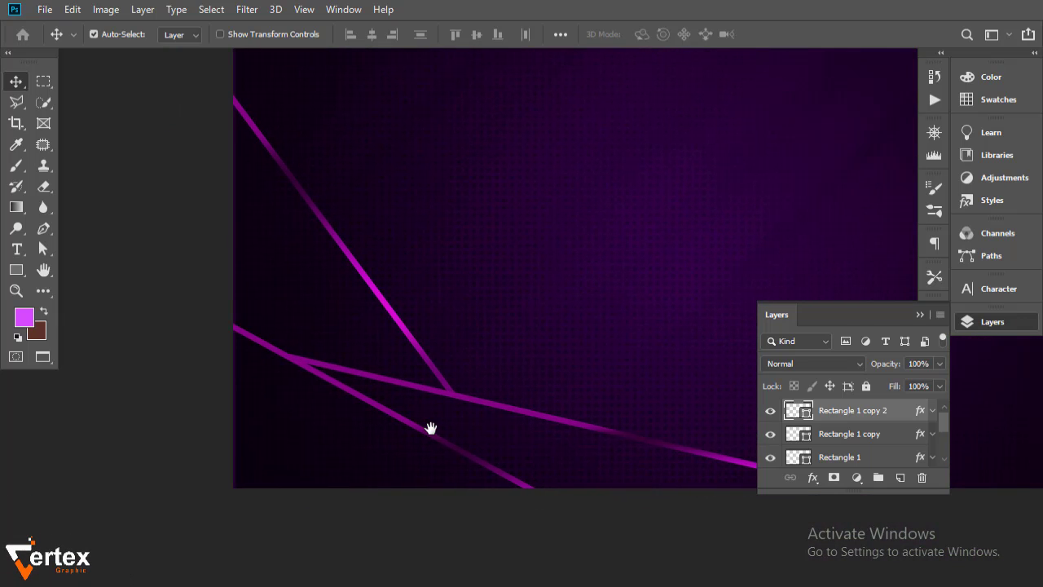
drag(513, 449, 440, 454)
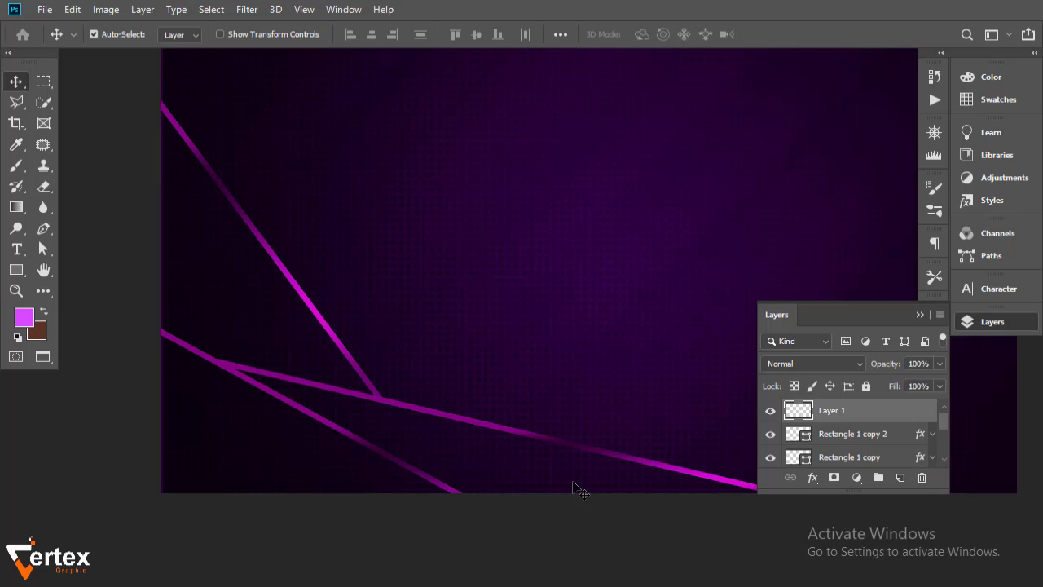
drag(532, 421, 491, 399)
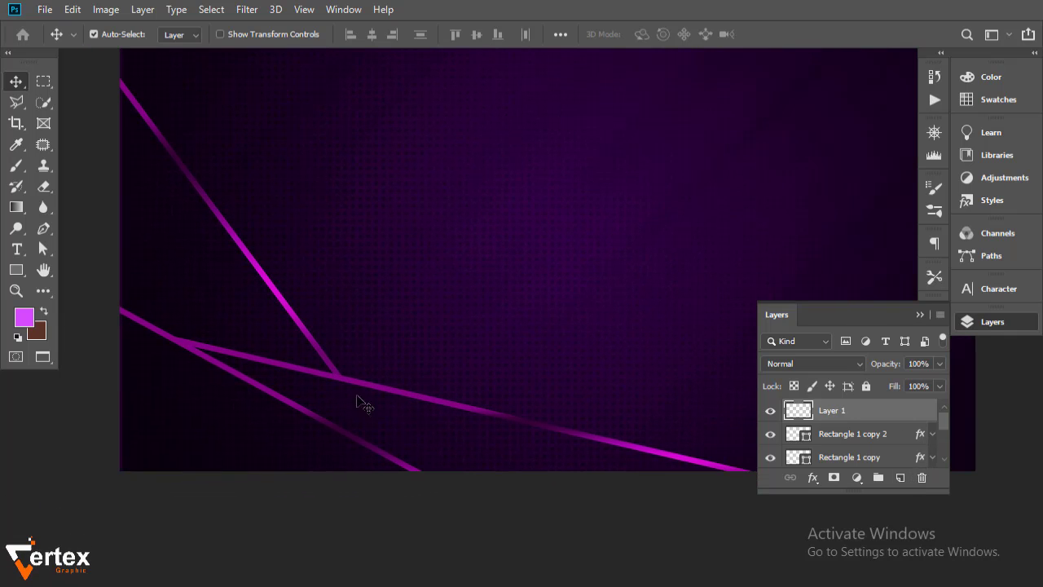
Sample the stripe's magenta and brush a soft glow on Layer 1 where the stripes cross
key(b)
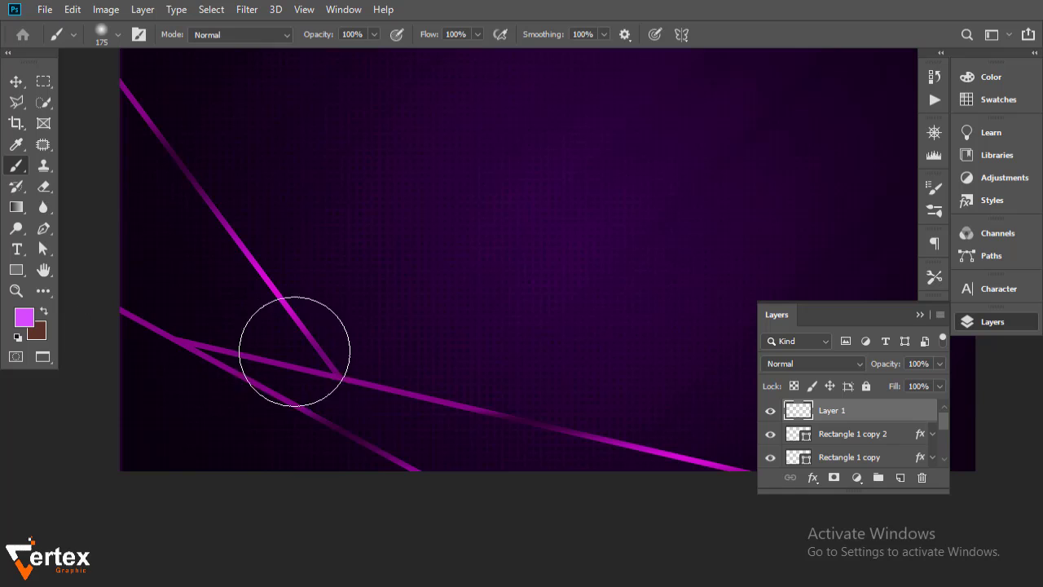
alt+click(280, 295)
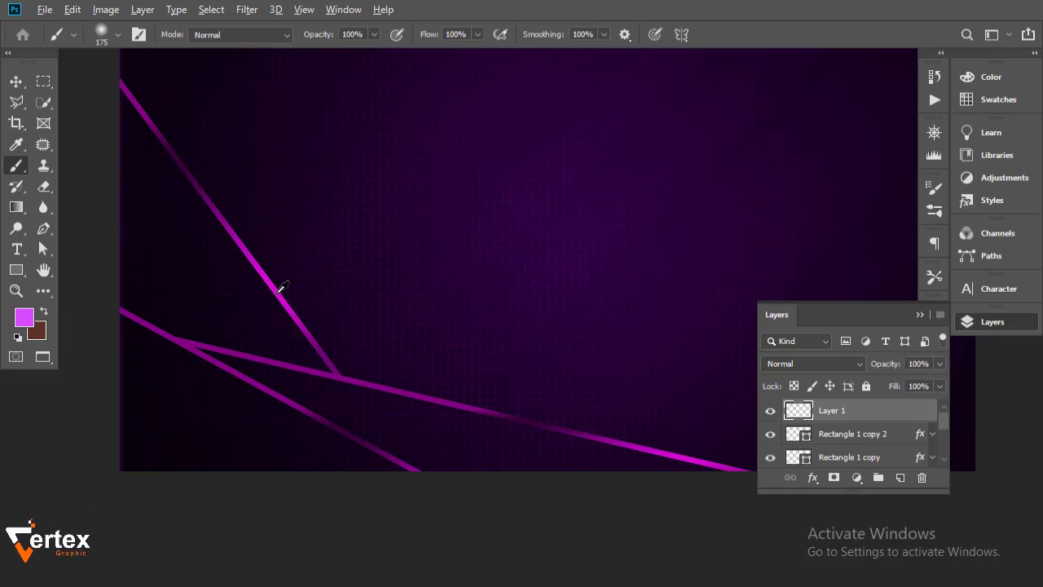
click(342, 377)
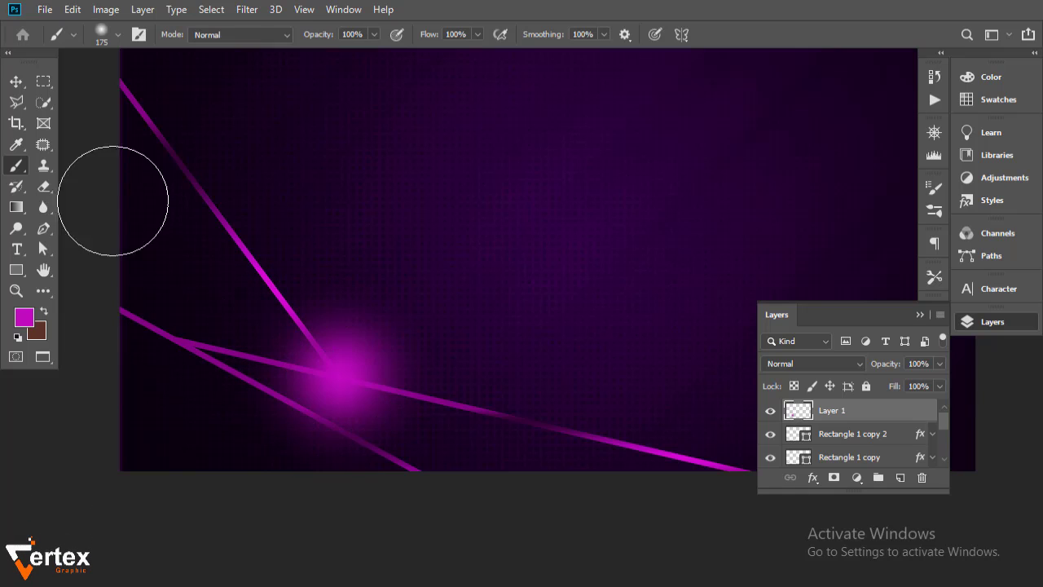
Flatten the glow to under half its height and tilt it about 11.69° along the lower stripe
key(v)
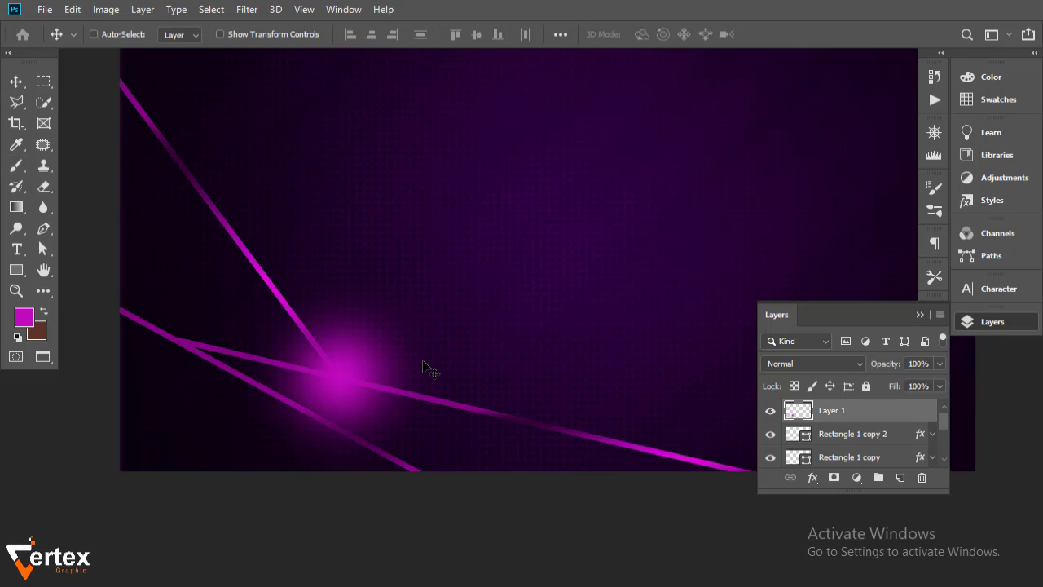
key(ctrl+t)
drag(339, 264, 353, 371)
drag(476, 427, 466, 450)
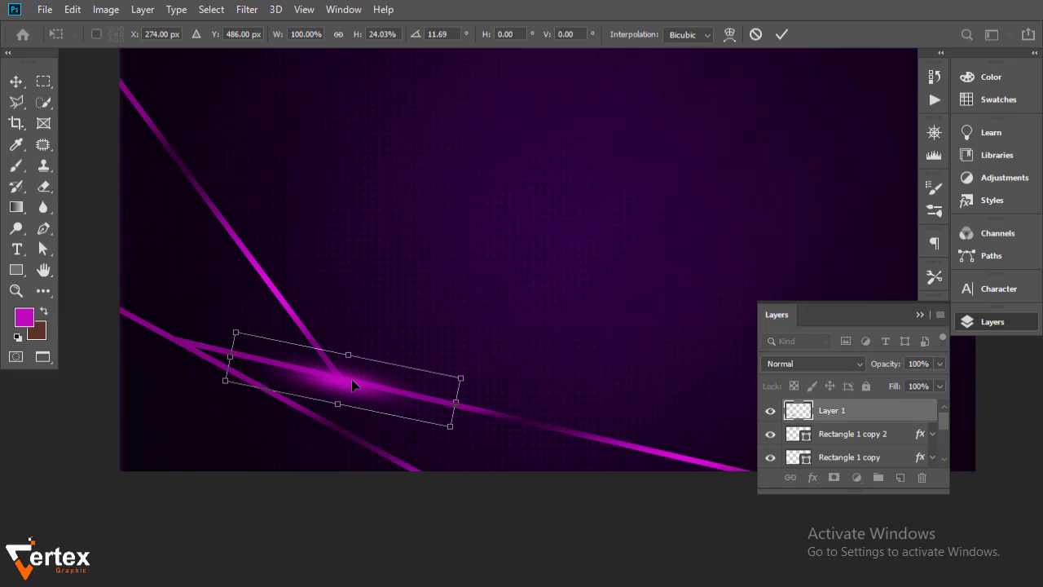
mouse_move(351, 379)
mouse_down()
mouse_move(345, 373)
mouse_move(352, 380)
mouse_up()
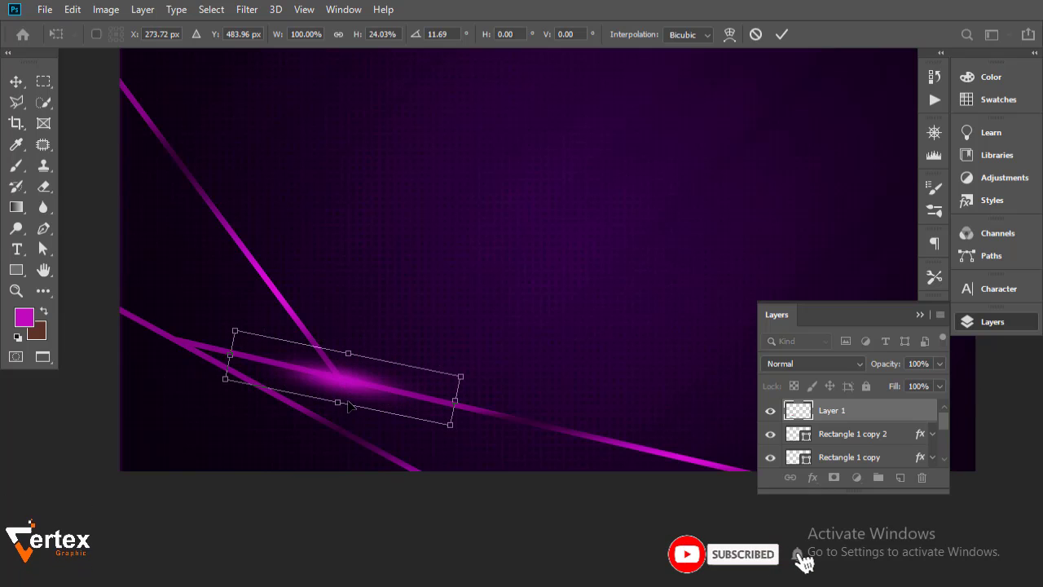
key(Return)
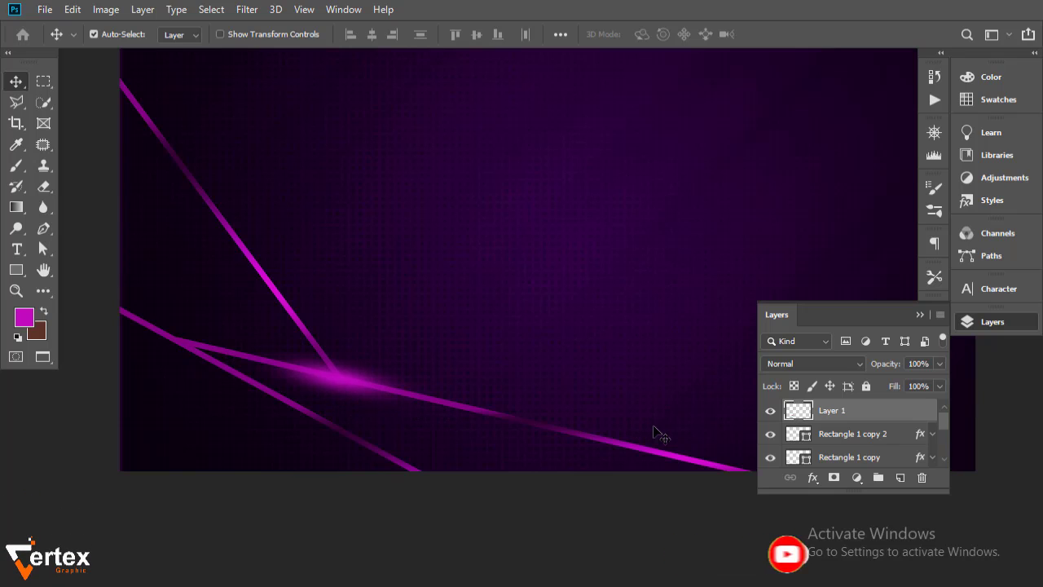
click(841, 364)
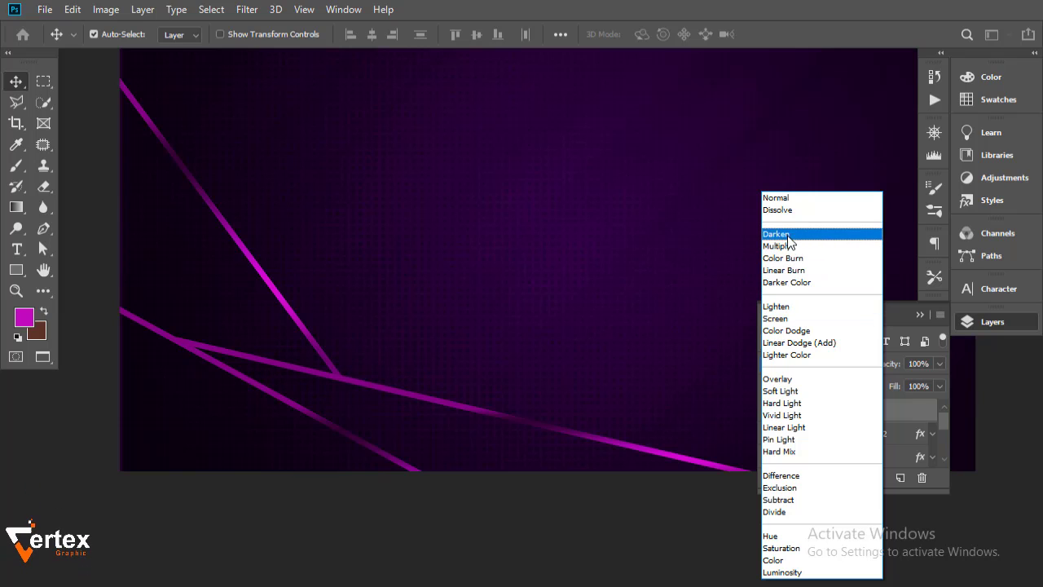
Set Layer 1's blend mode to Screen, keeping it after comparing other modes
click(800, 320)
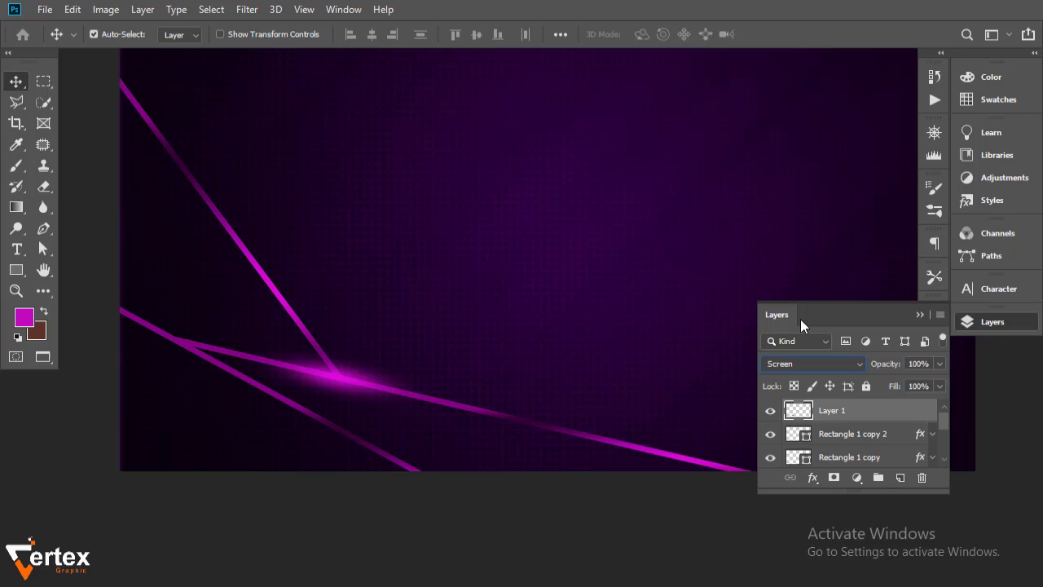
click(840, 364)
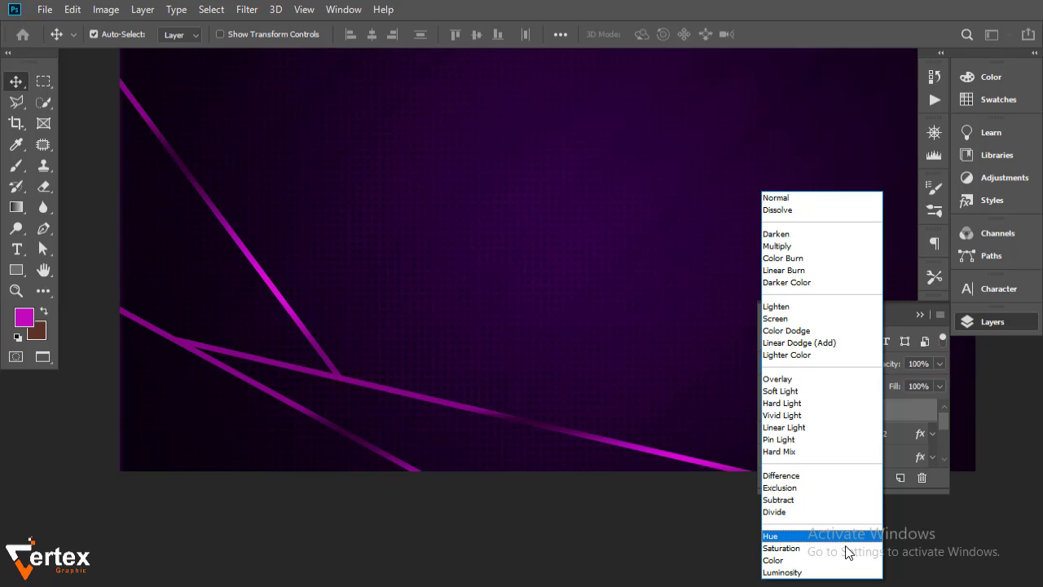
click(796, 320)
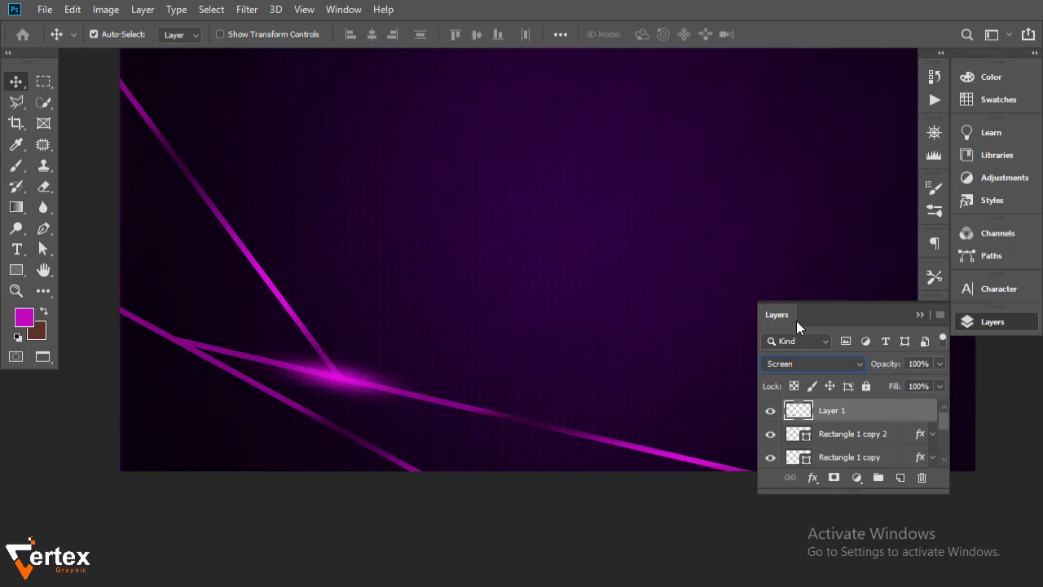
On a new layer, paint a small pale pink (ffc0ff) dot at the stripe intersection
click(901, 478)
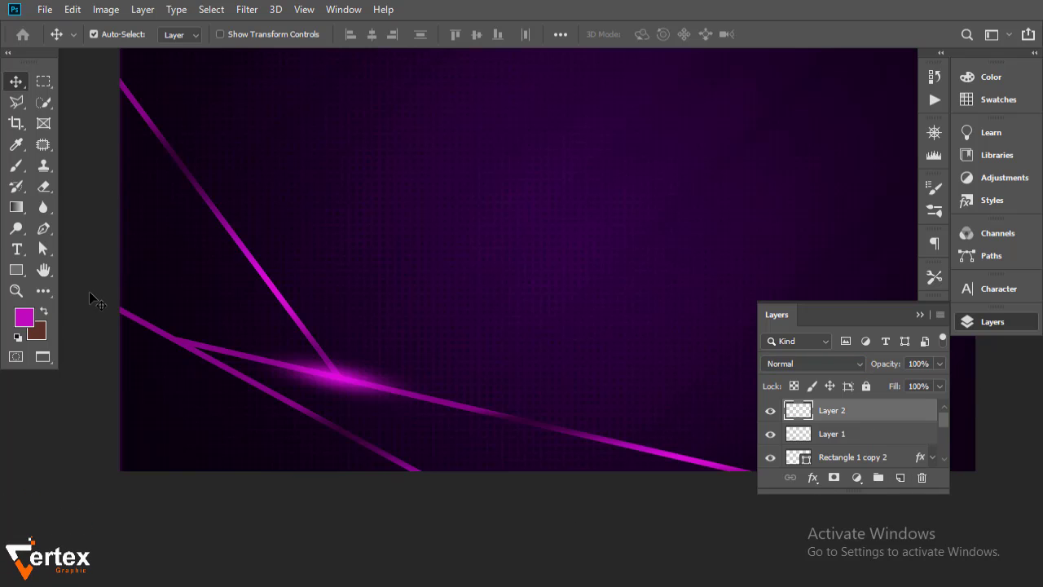
click(16, 167)
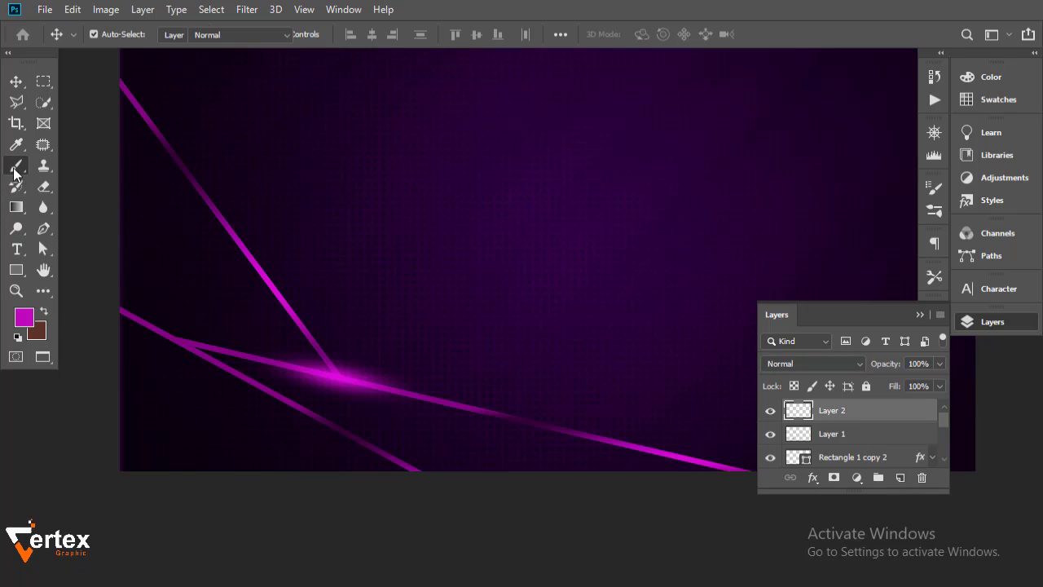
click(28, 316)
drag(545, 332, 576, 304)
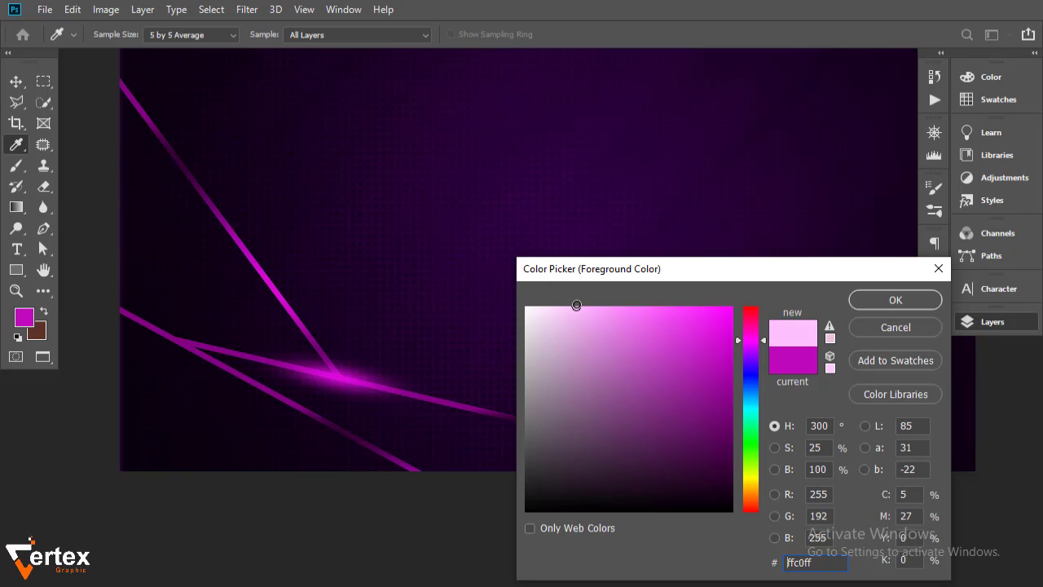
click(893, 300)
key(bracketleft)
key(bracketleft)
key(bracketleft)
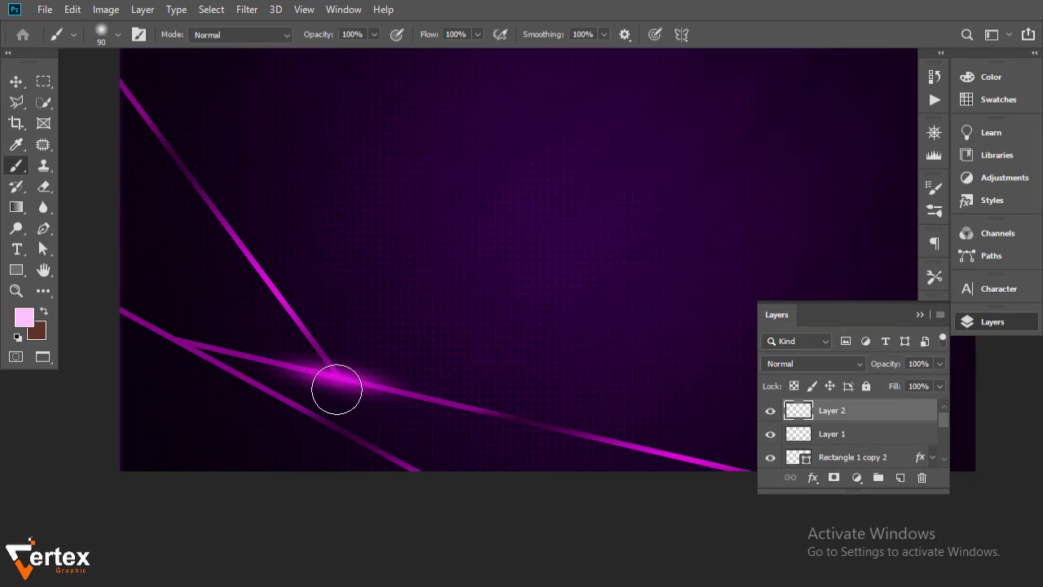
click(341, 375)
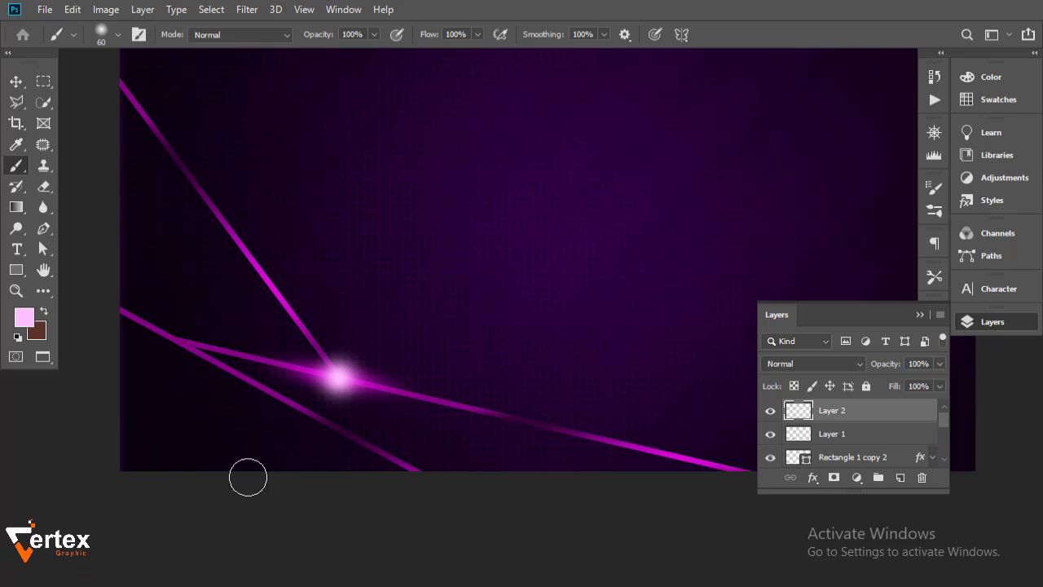
Shrink the pink dot and centre it on the intersection
click(16, 81)
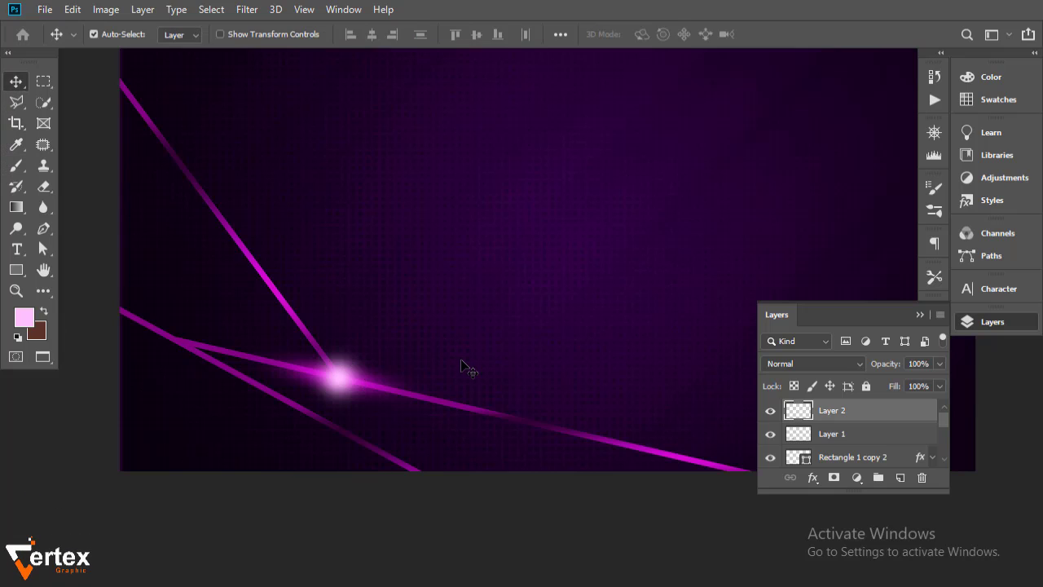
key(ctrl+t)
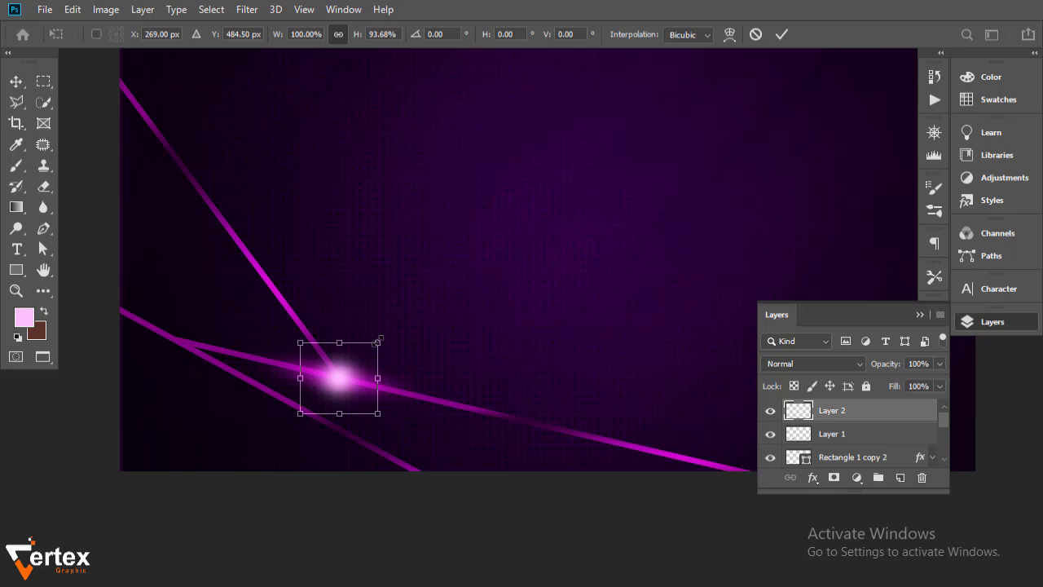
drag(377, 343, 368, 345)
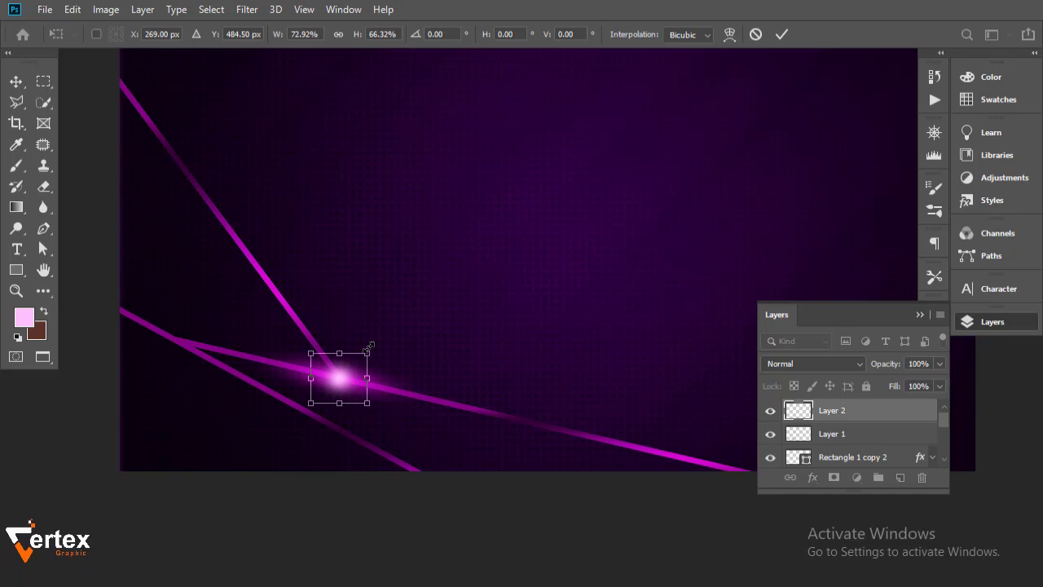
drag(365, 348, 355, 355)
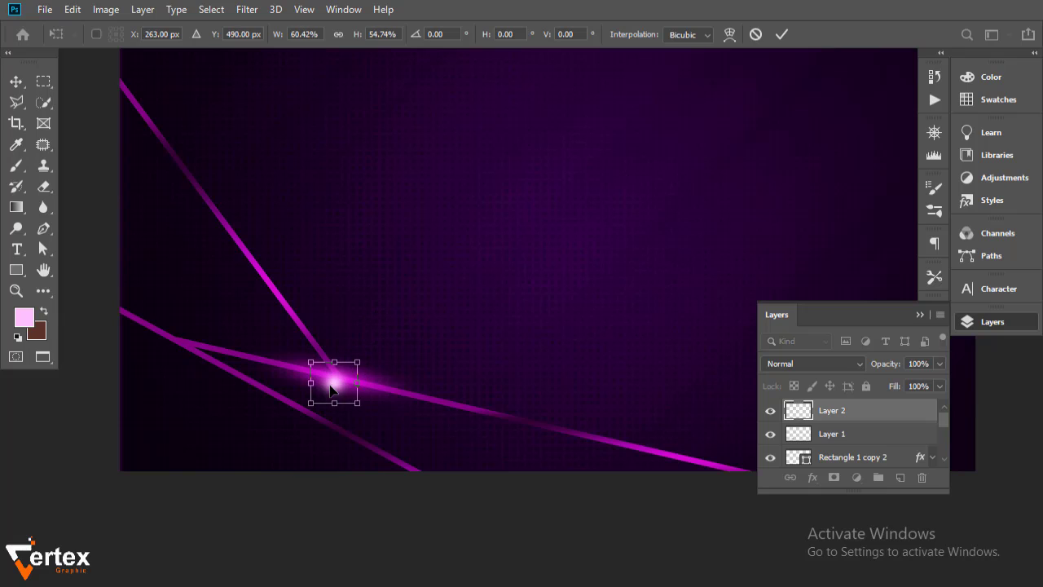
drag(331, 390, 336, 383)
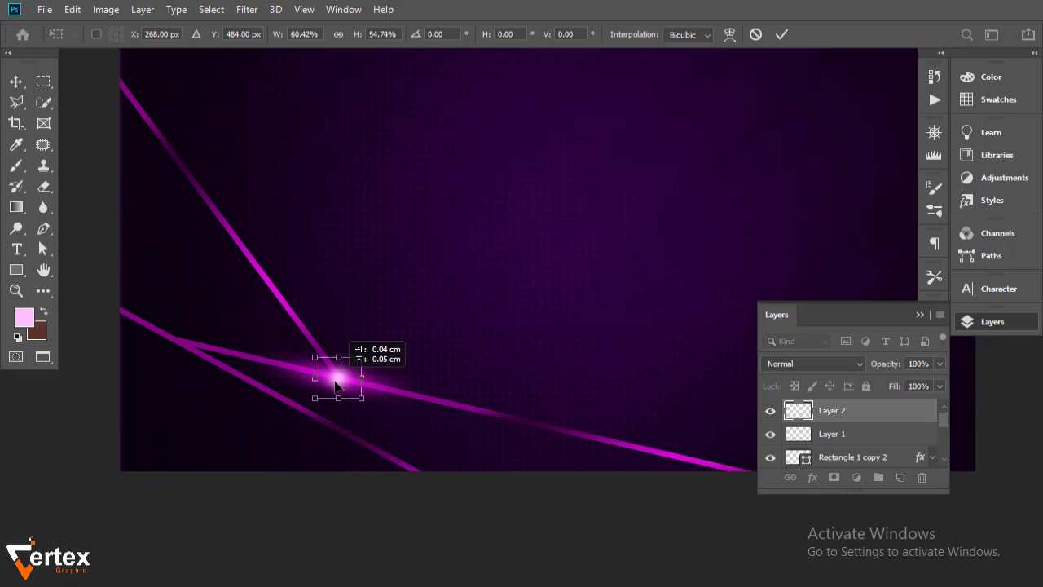
key(Return)
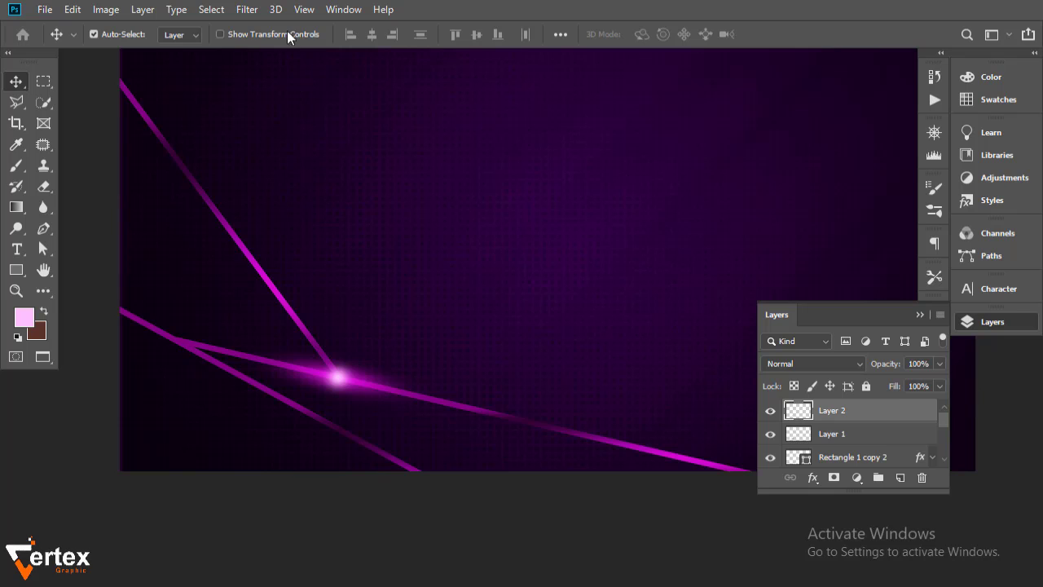
Soften the pink dot with a 3.5 px Gaussian Blur
click(246, 10)
mouse_move(336, 197)
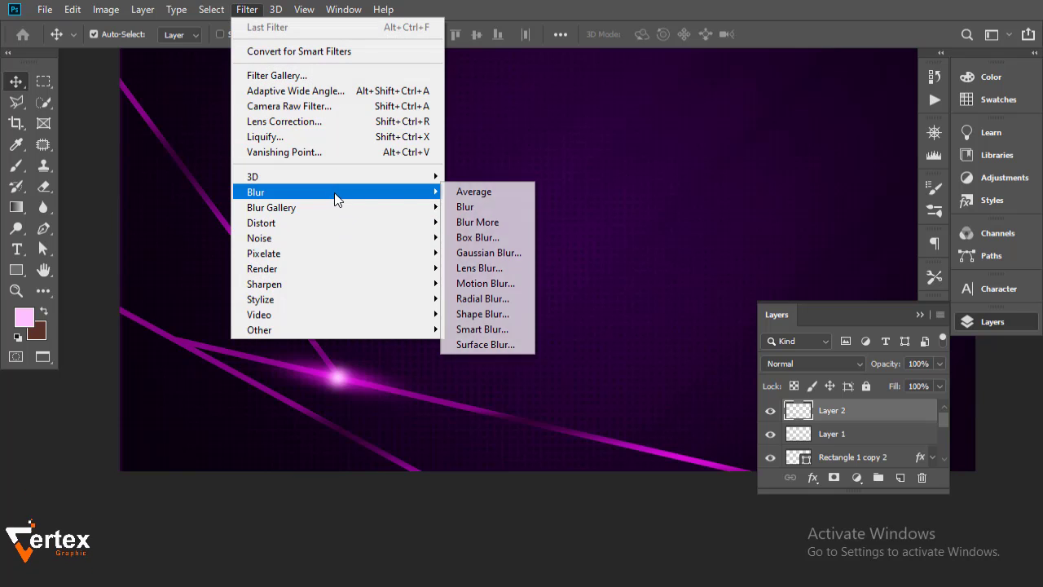
click(489, 253)
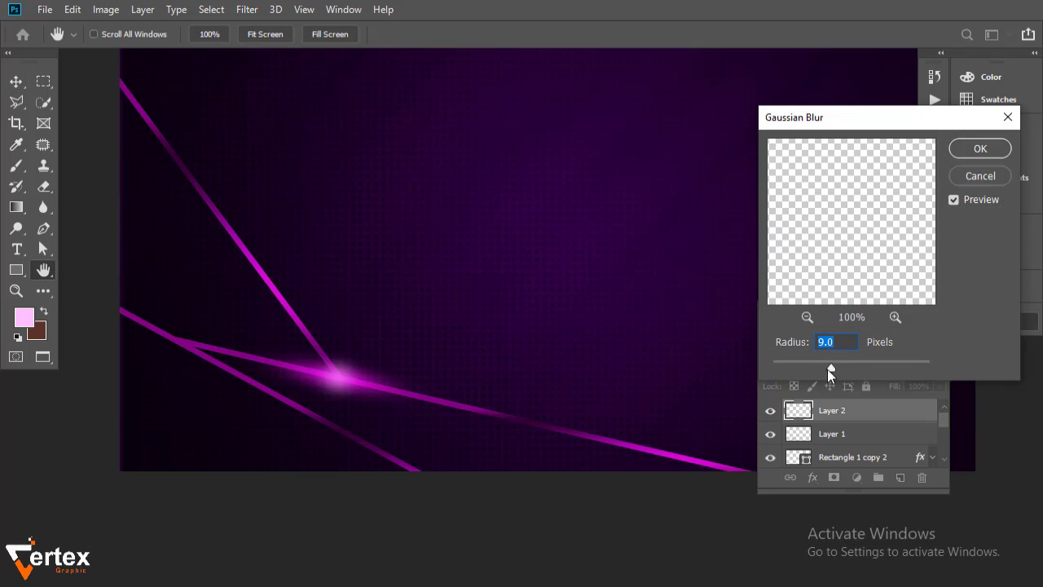
drag(831, 367, 815, 366)
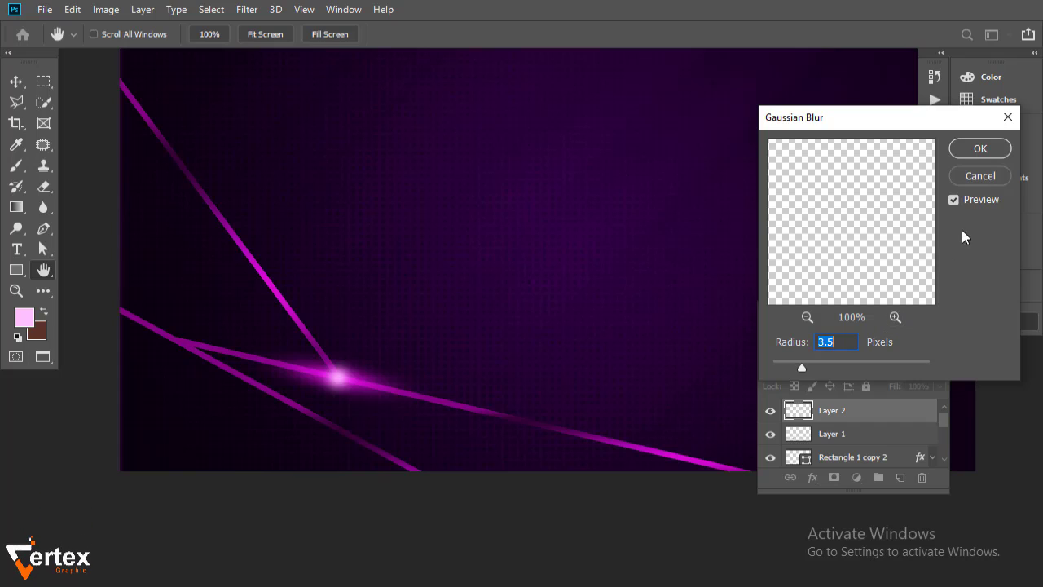
click(979, 148)
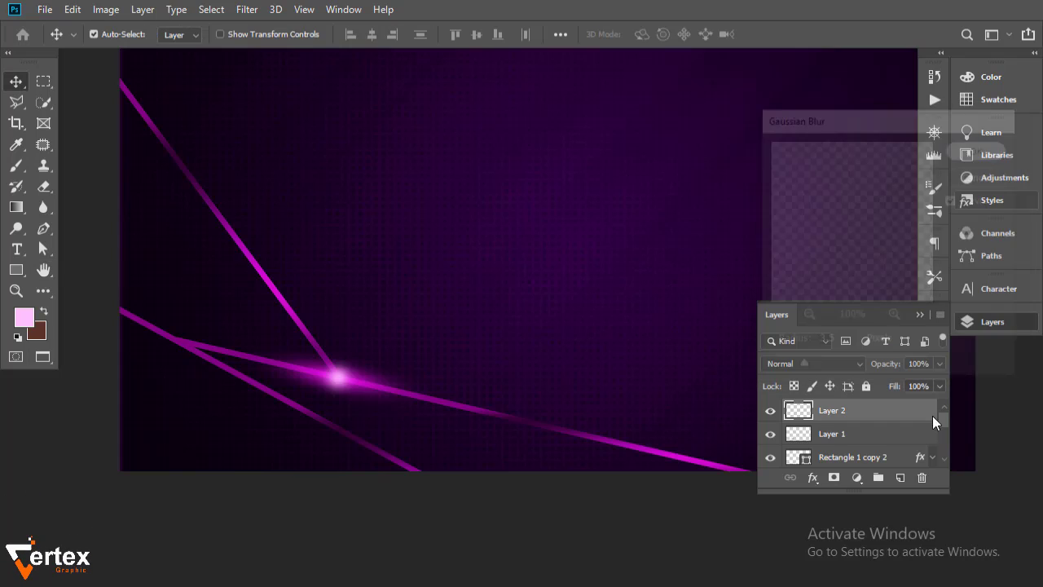
click(875, 434)
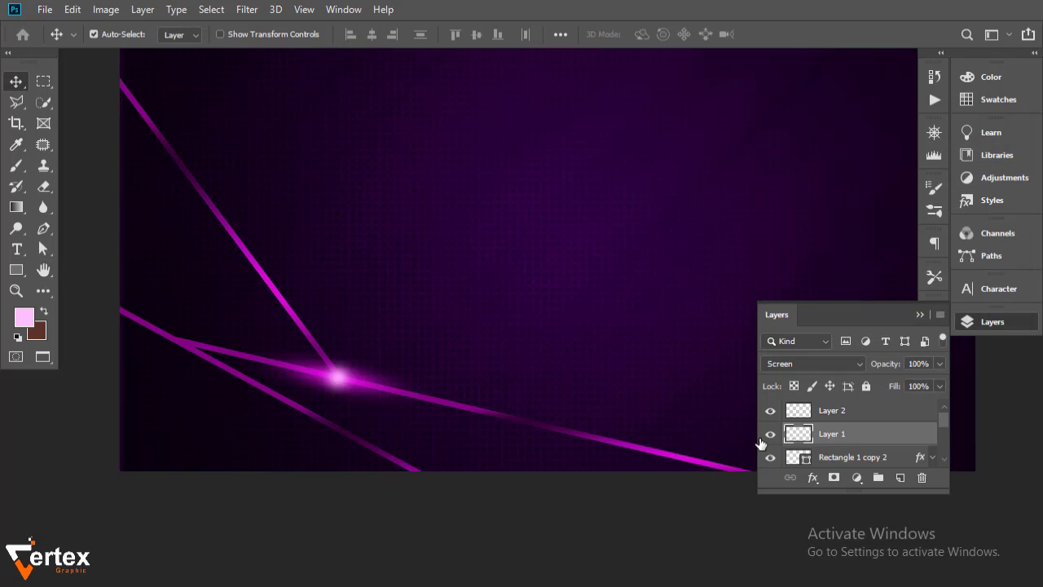
Scale Layer 1's magenta glow to about 89% width and 84% height, recentred on the junction
click(769, 434)
click(769, 434)
key(ctrl+t)
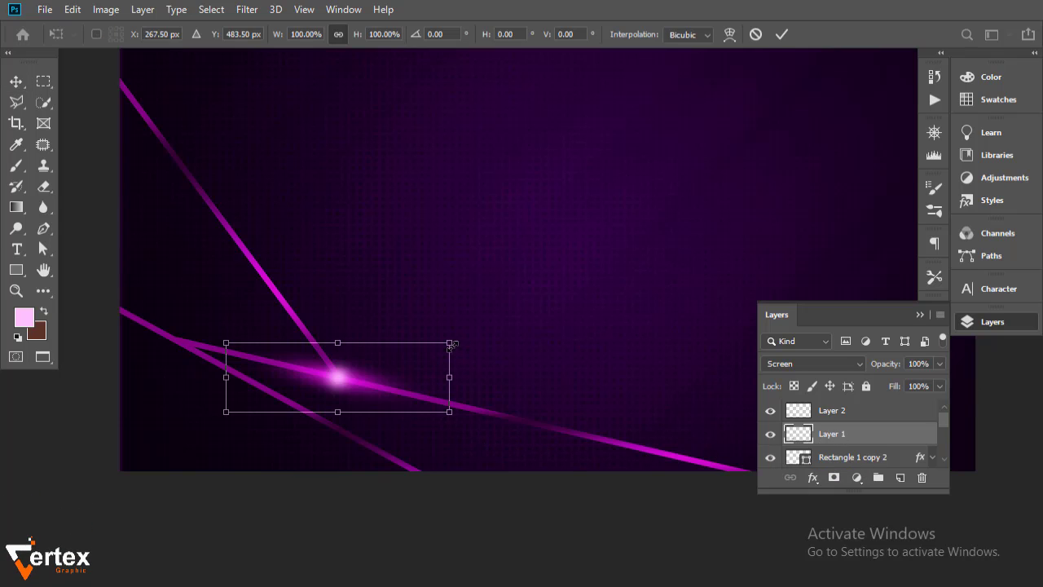
drag(451, 343, 405, 371)
drag(330, 401, 359, 385)
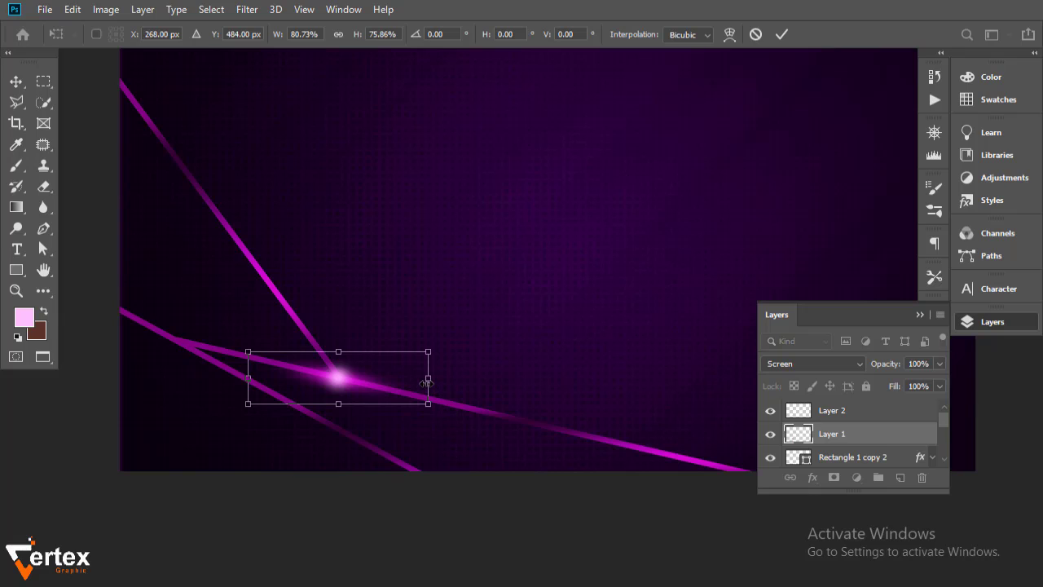
drag(427, 381, 447, 389)
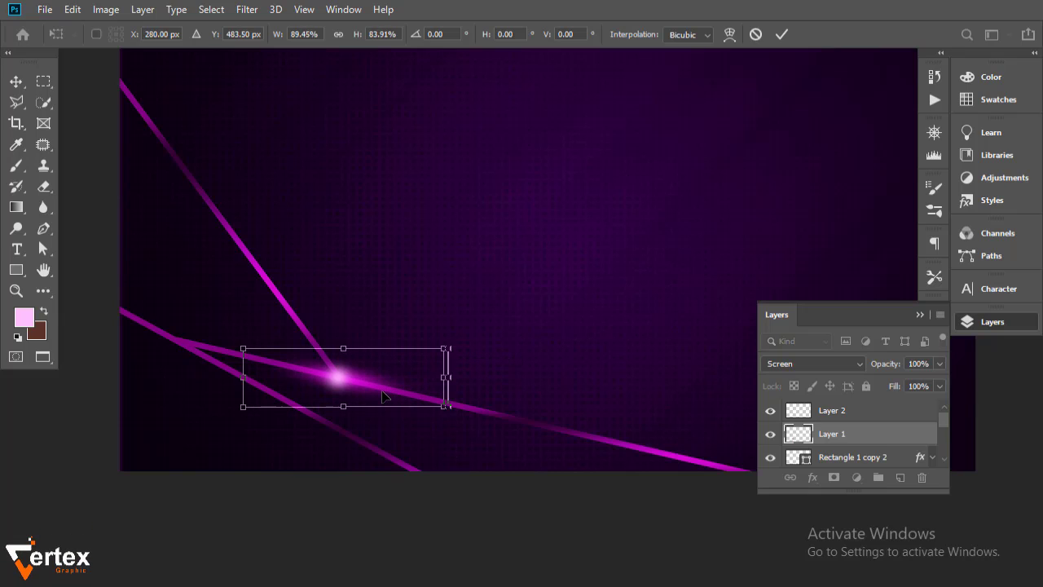
drag(385, 396, 373, 391)
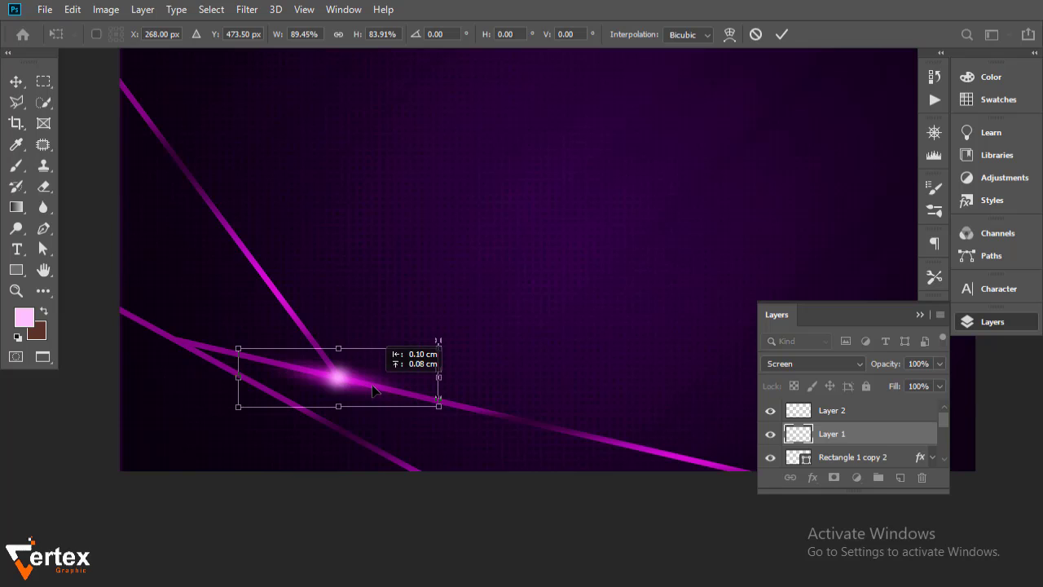
key(Return)
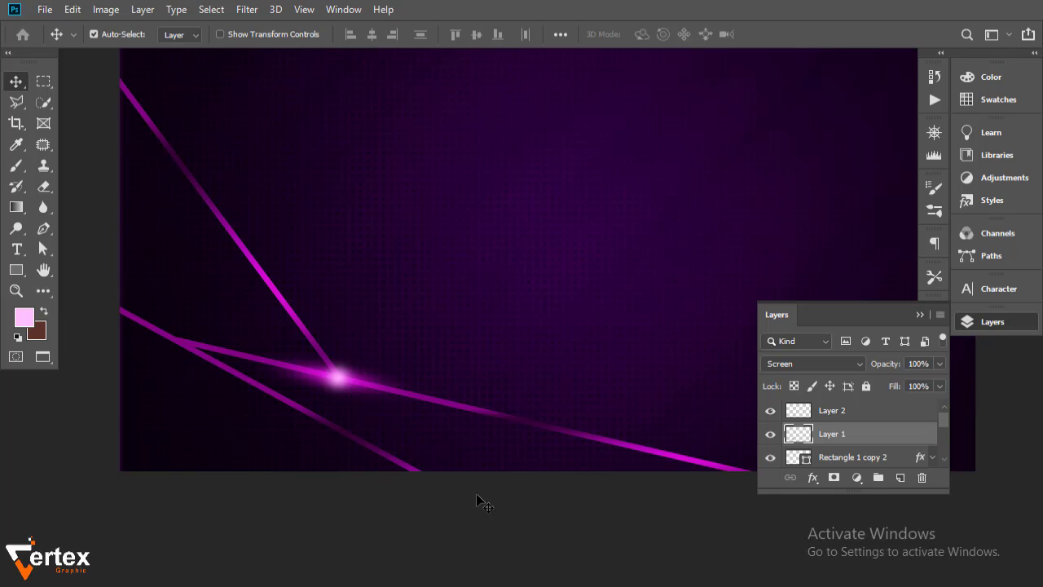
Group Layer 1 and Layer 2 into Group 1 and duplicate the group
shift+click(865, 431)
key(ctrl+g)
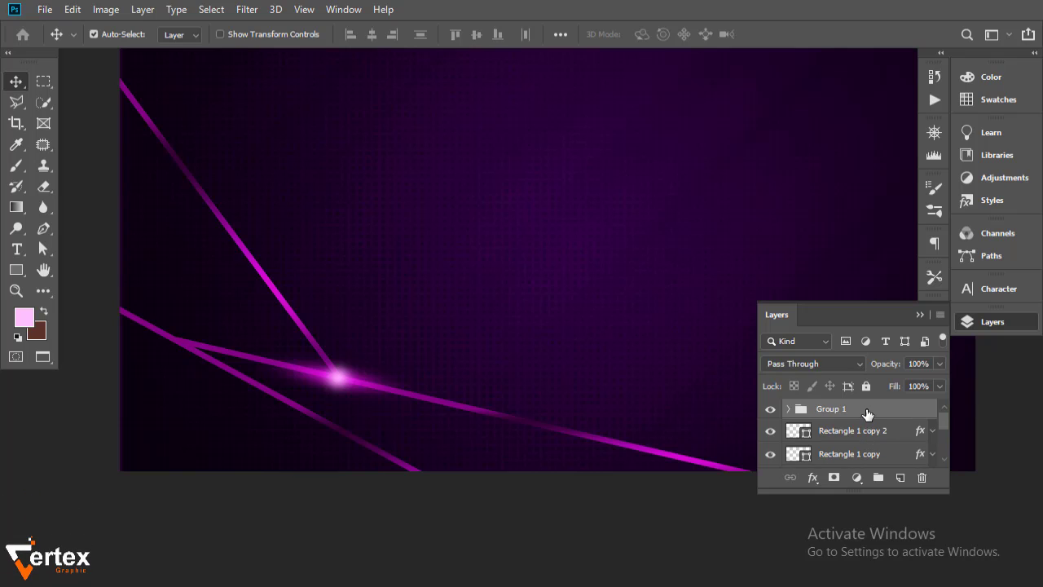
drag(867, 413, 899, 477)
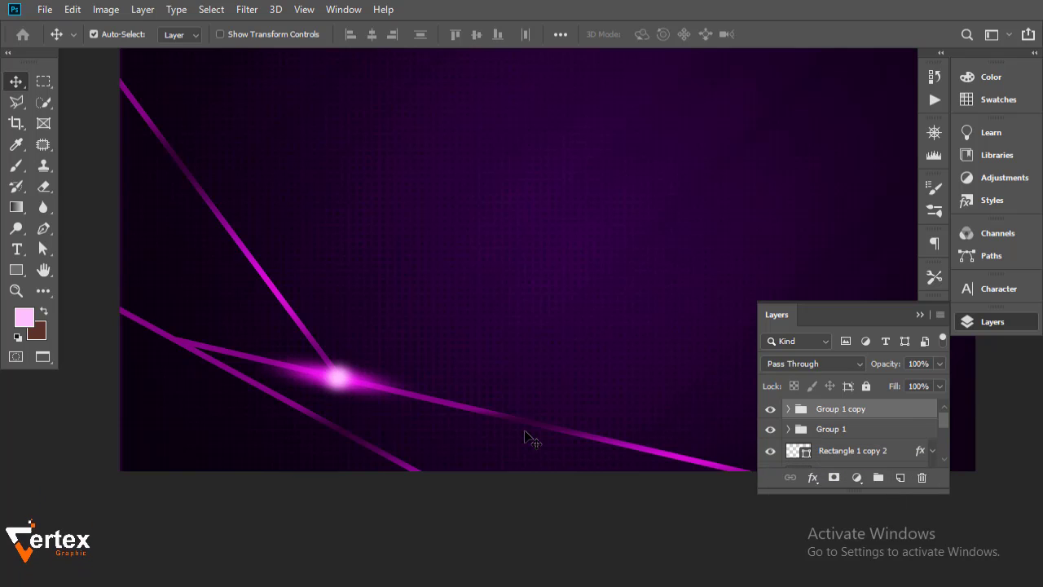
Move the Group 1 copy glow onto the left stripe crossing, rotated along the stripe and narrowed
key(ctrl+t)
drag(316, 392, 174, 339)
drag(316, 391, 292, 433)
drag(204, 345, 179, 344)
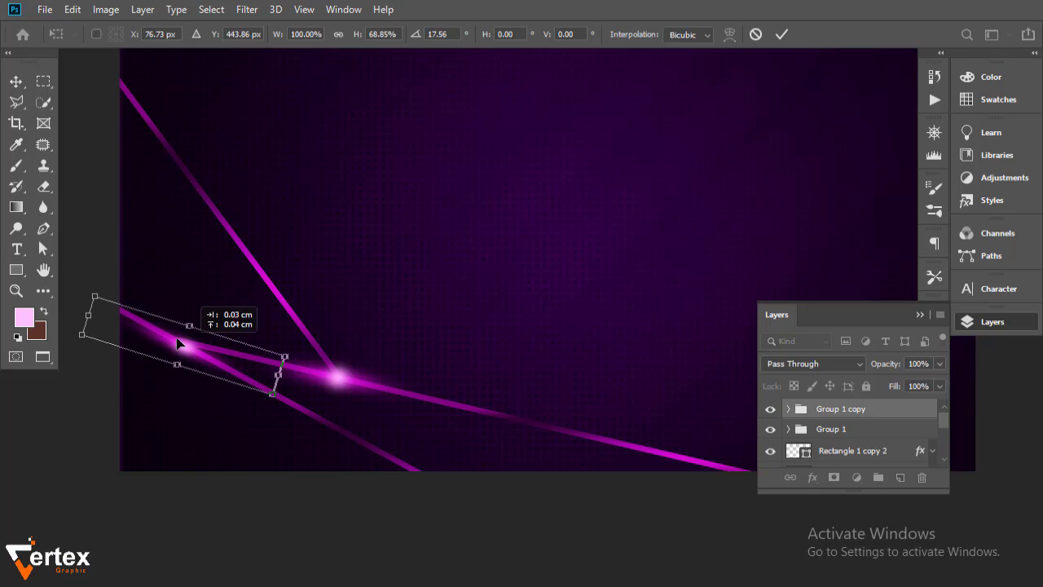
drag(82, 320, 117, 327)
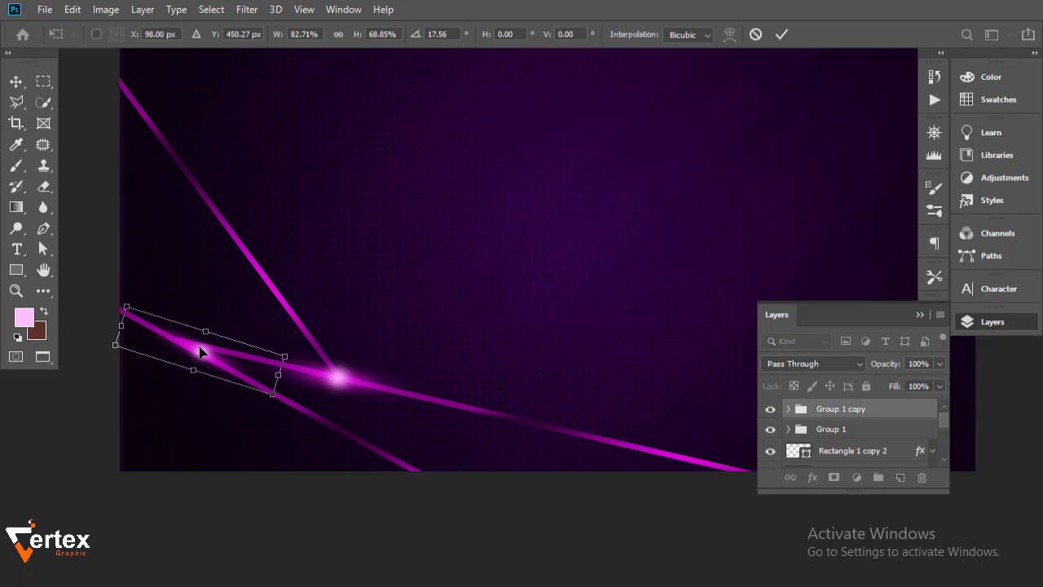
drag(200, 349, 184, 342)
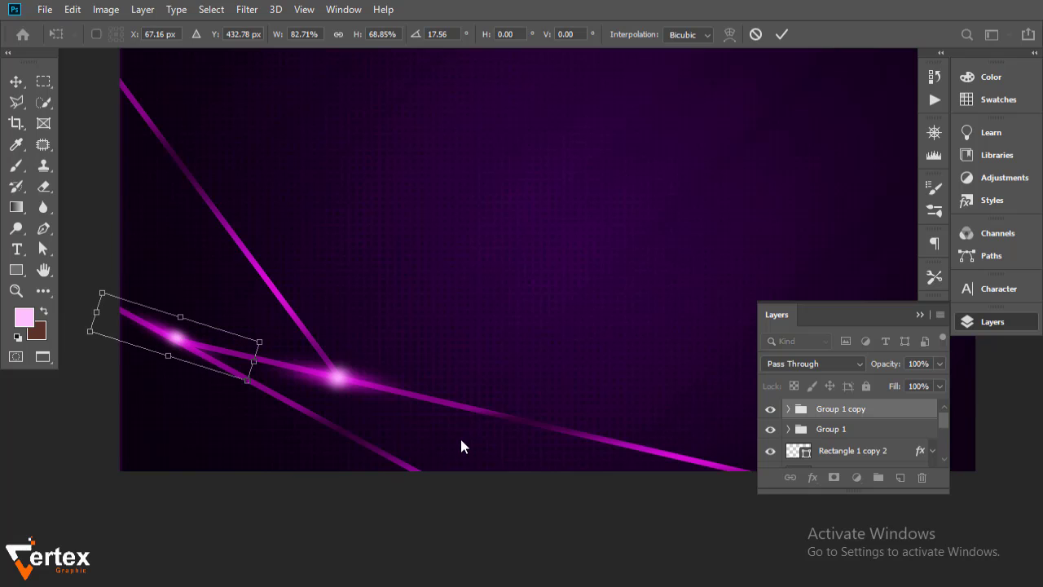
key(Return)
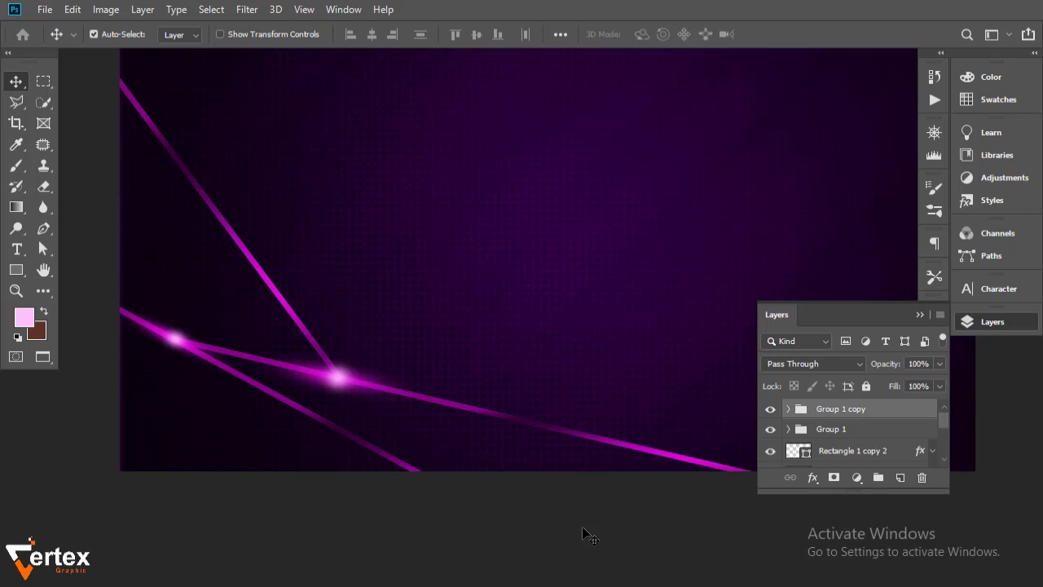
Switch Layer 1 inside Group 1 from Screen to Lighter Color blending
click(361, 376)
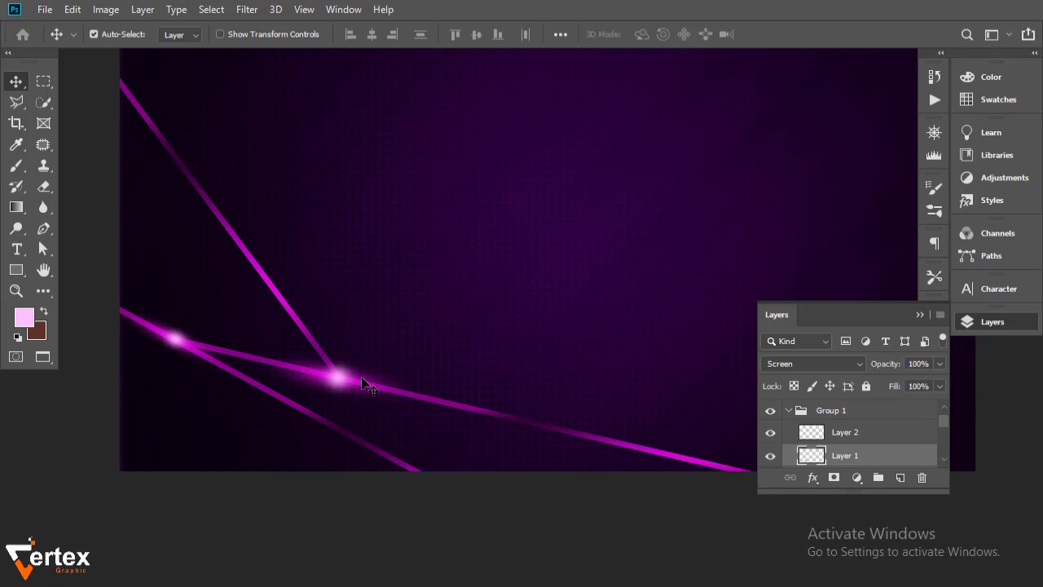
click(771, 456)
click(771, 456)
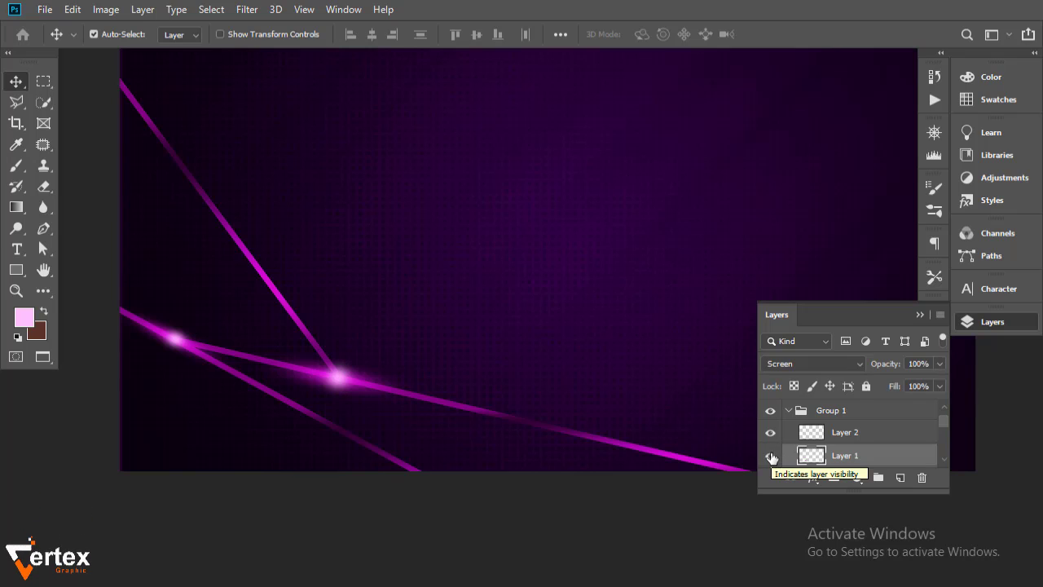
click(845, 364)
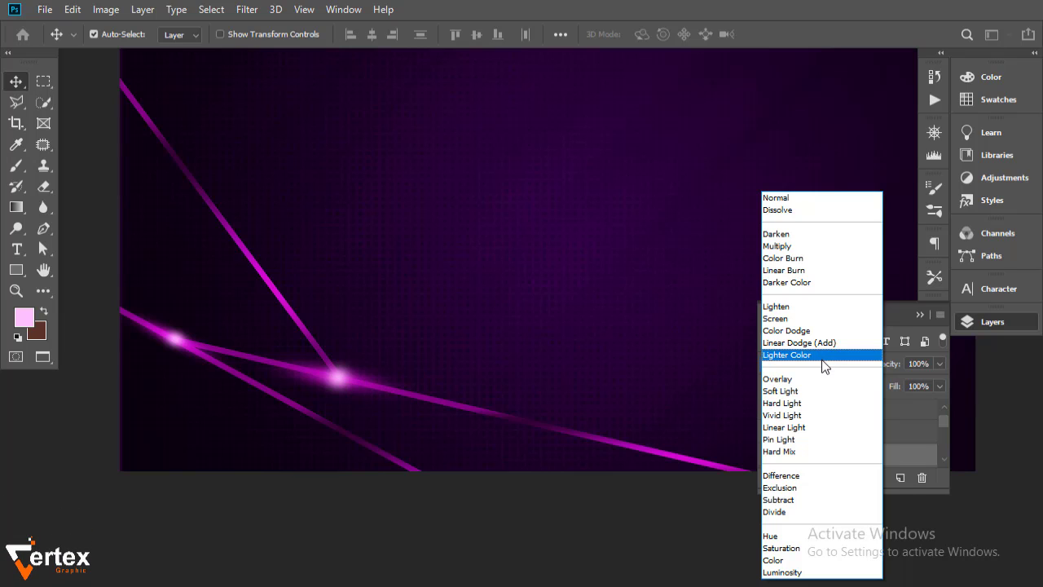
click(823, 358)
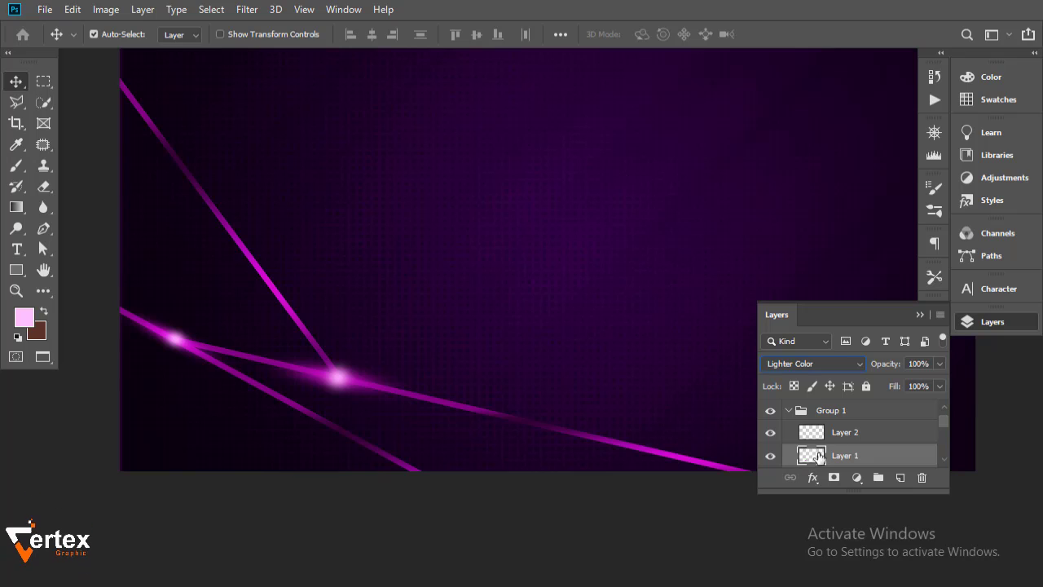
click(788, 412)
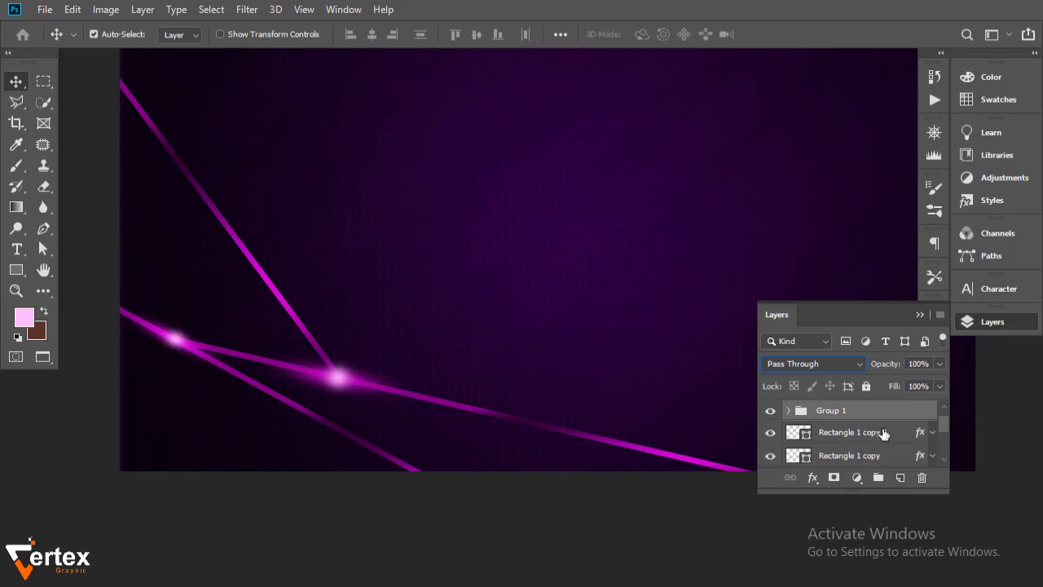
Select Group 1 copy through Rectangle 1 and group them into one new group
drag(943, 425, 942, 443)
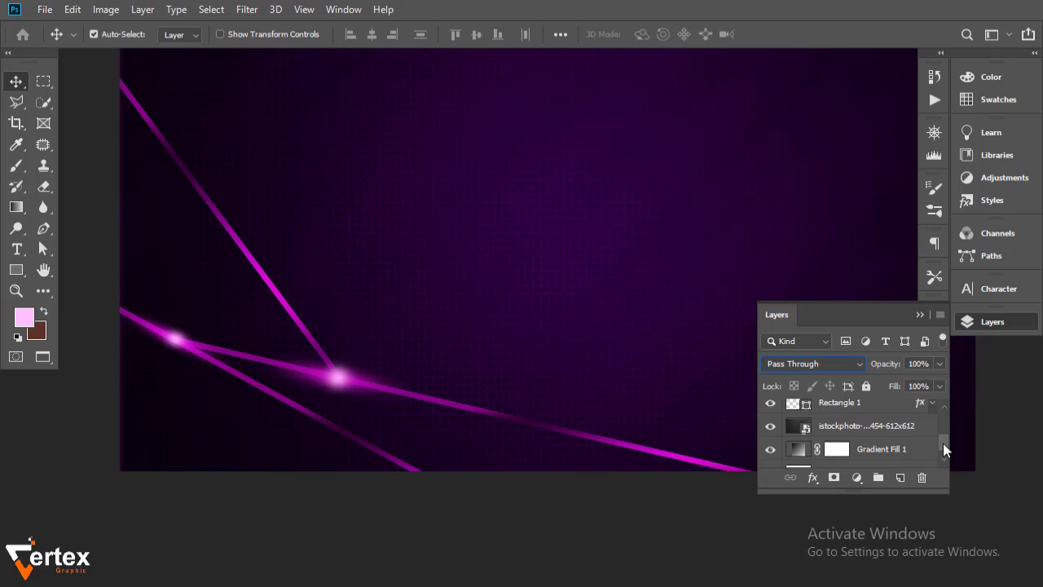
click(855, 417)
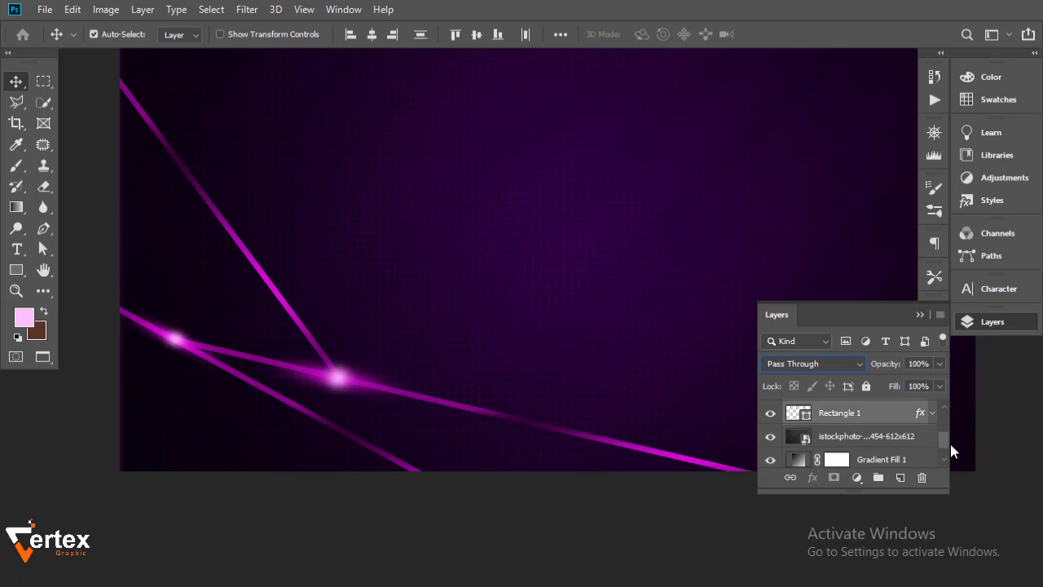
drag(943, 438, 943, 417)
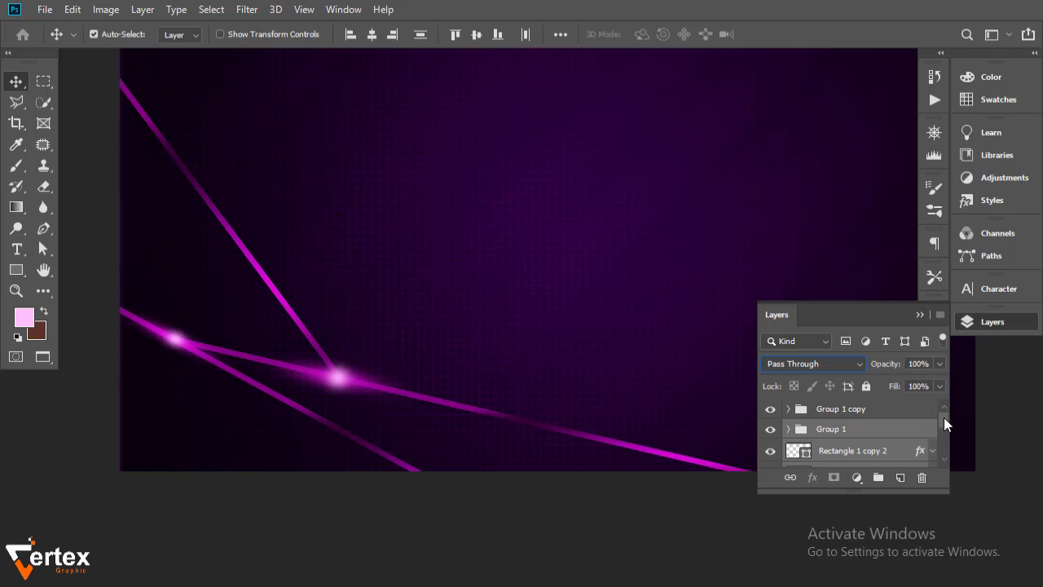
shift+click(902, 412)
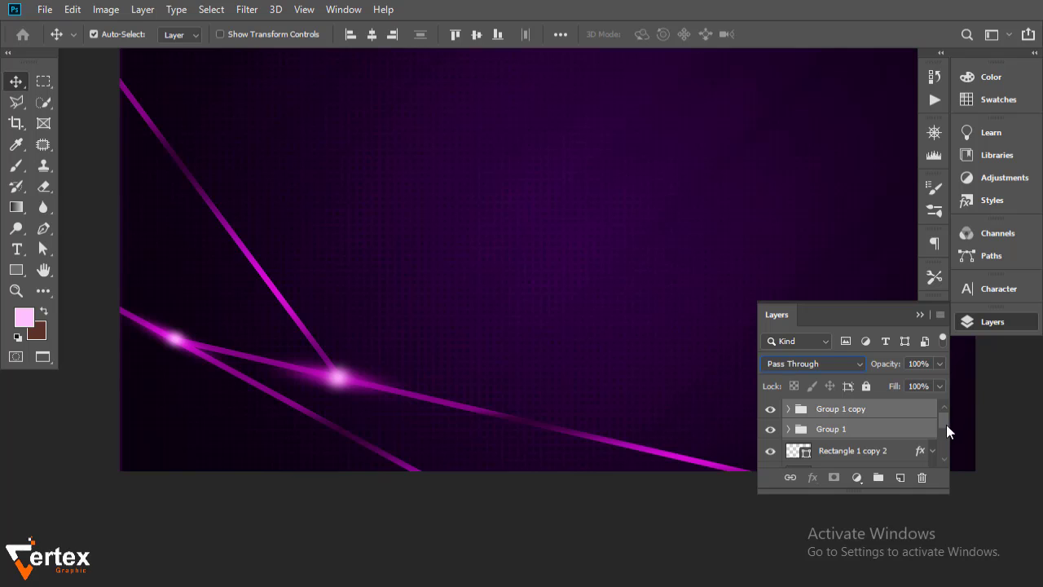
click(854, 412)
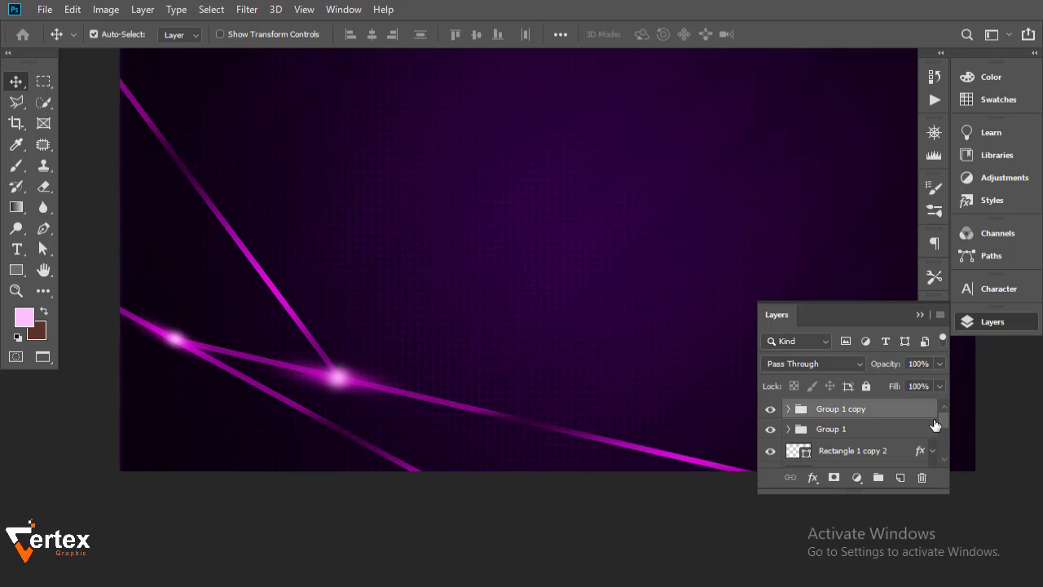
mouse_move(942, 420)
mouse_down()
mouse_move(947, 446)
mouse_move(945, 437)
mouse_up()
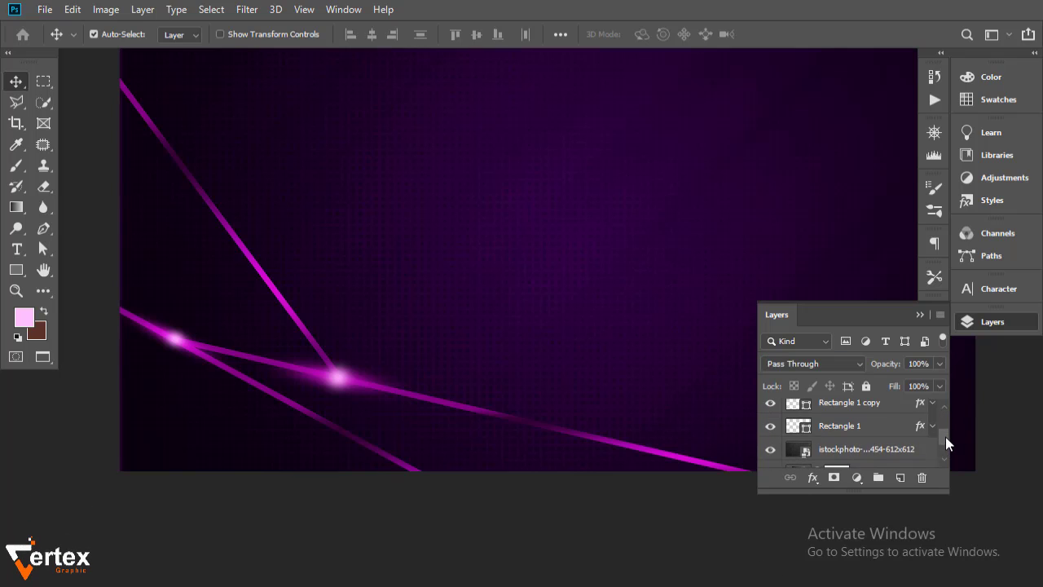
shift+click(883, 433)
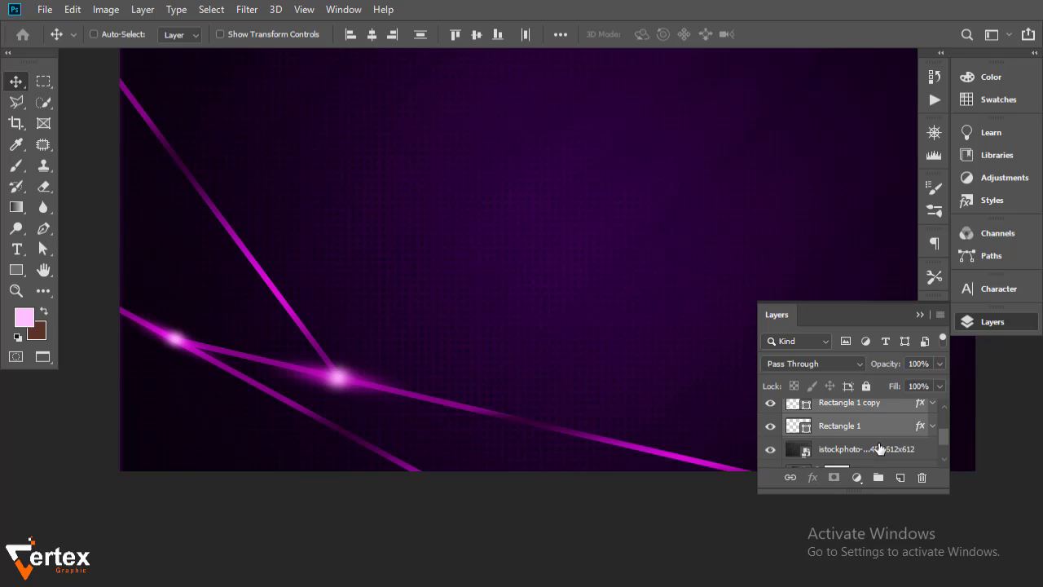
key(ctrl+g)
Rename the new group to 'shape'
double_click(849, 407)
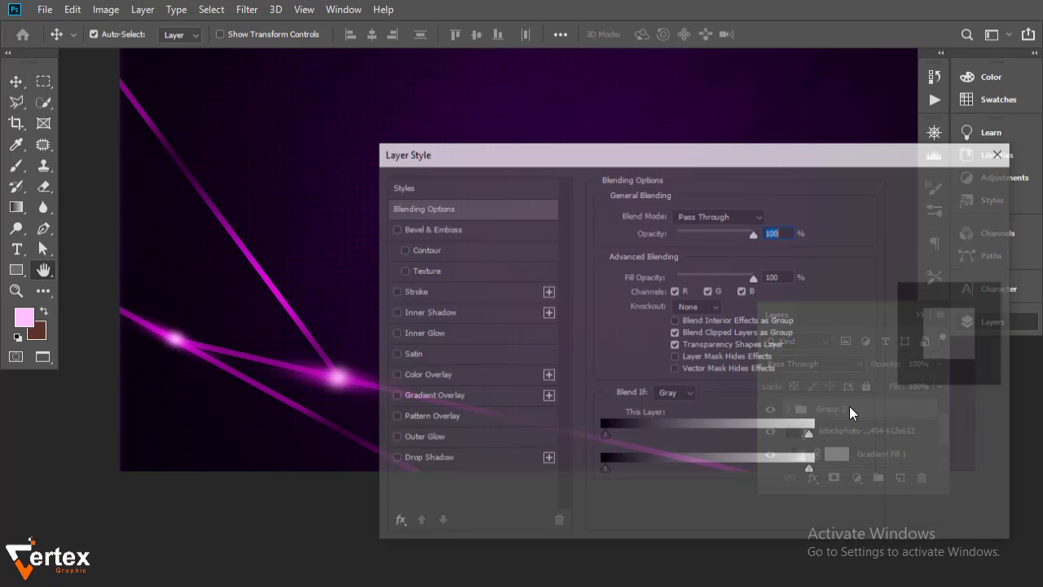
click(946, 219)
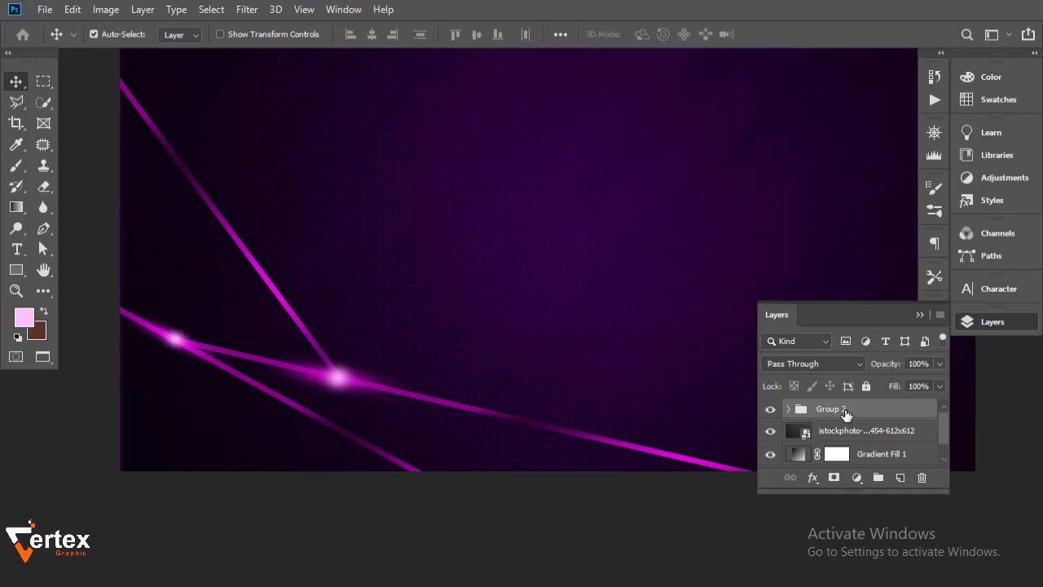
double_click(839, 408)
text(s)
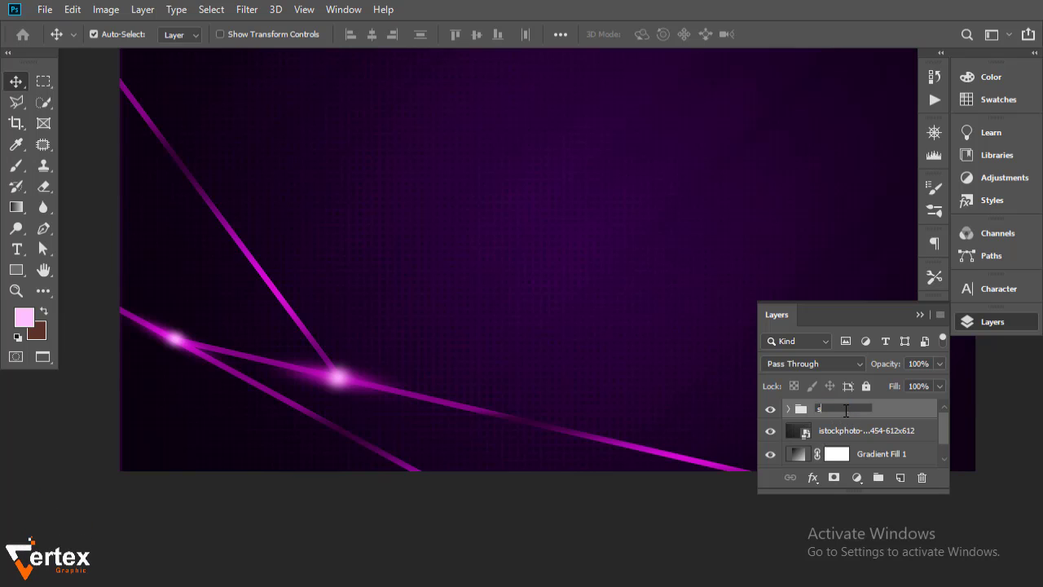
text(hape)
click(770, 410)
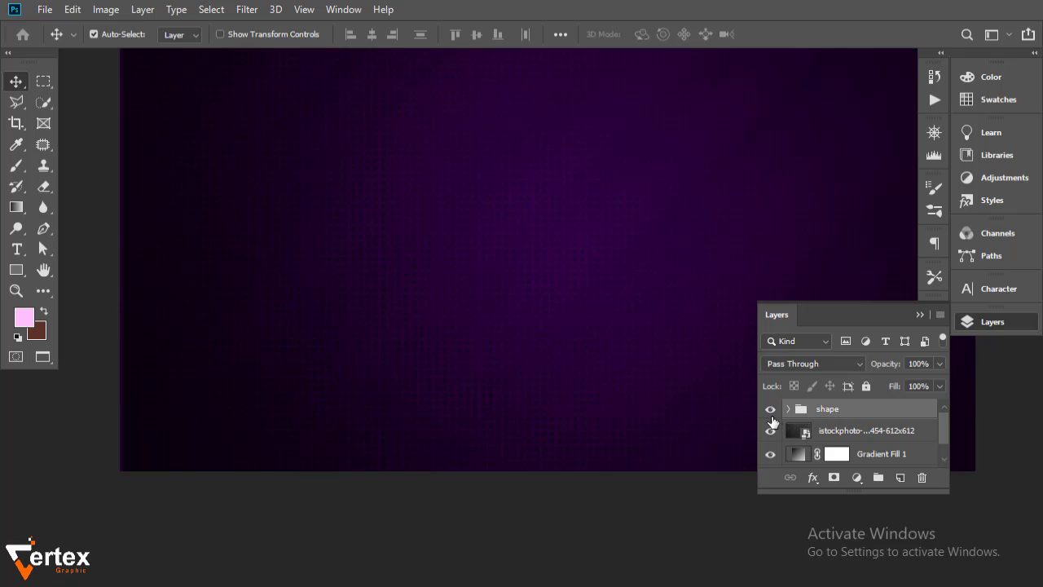
click(769, 410)
Duplicate the shape group as 'shape copy' and view the whole card
drag(905, 415, 900, 477)
scroll(468, 356, down, 1)
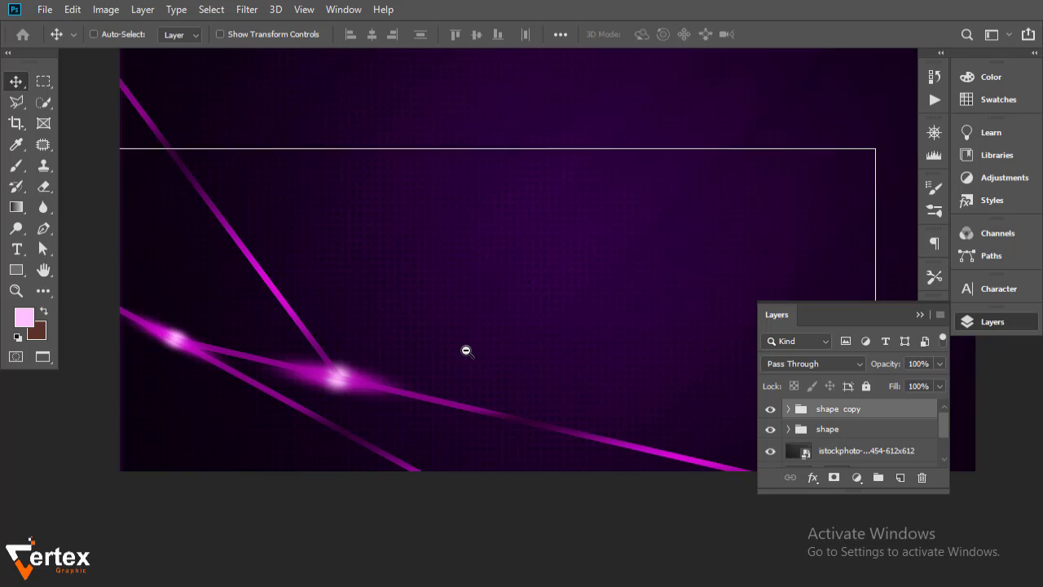
drag(519, 310, 389, 351)
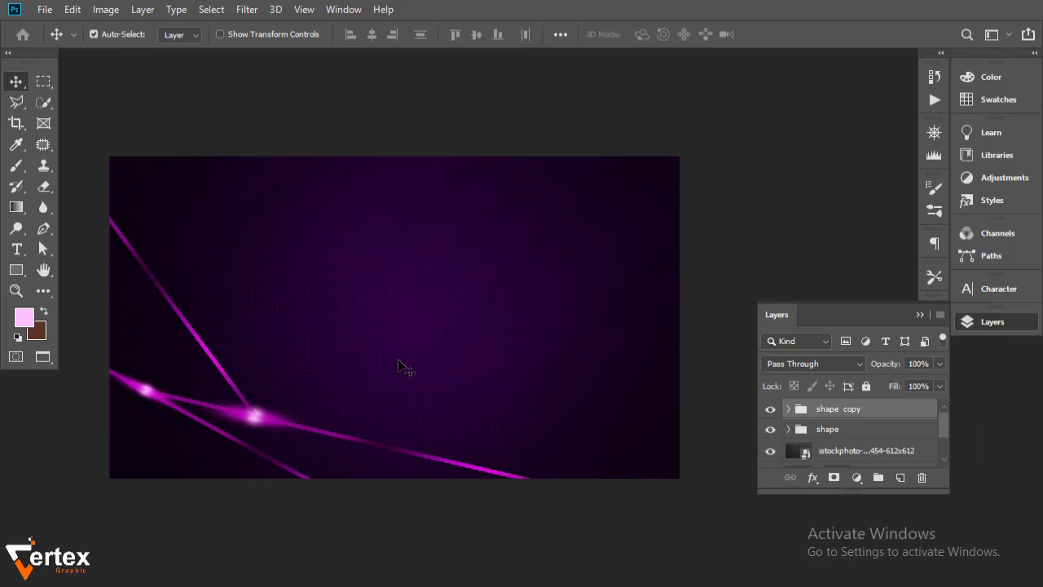
key(ctrl+t)
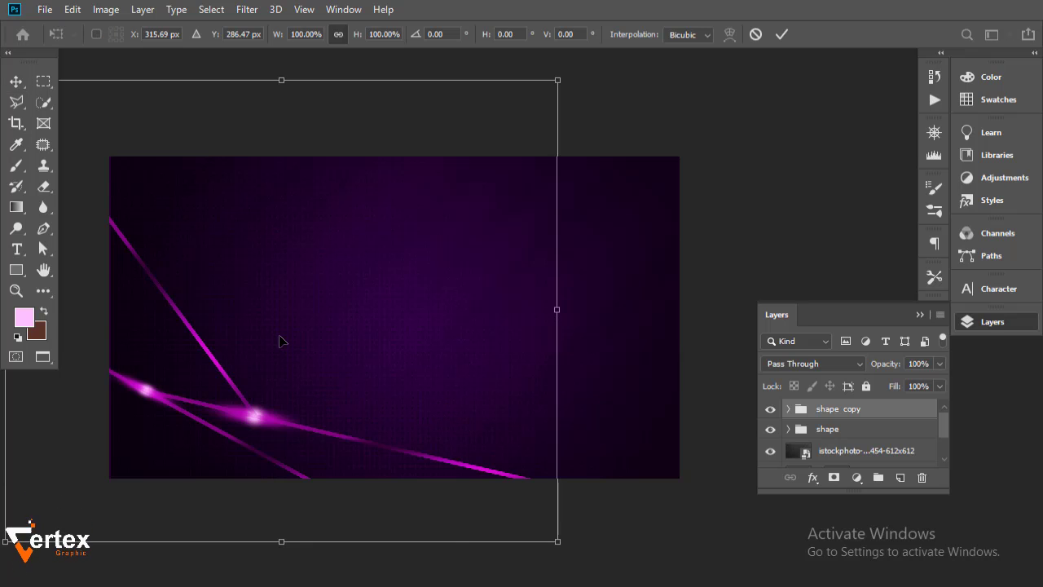
right_click(280, 339)
click(360, 536)
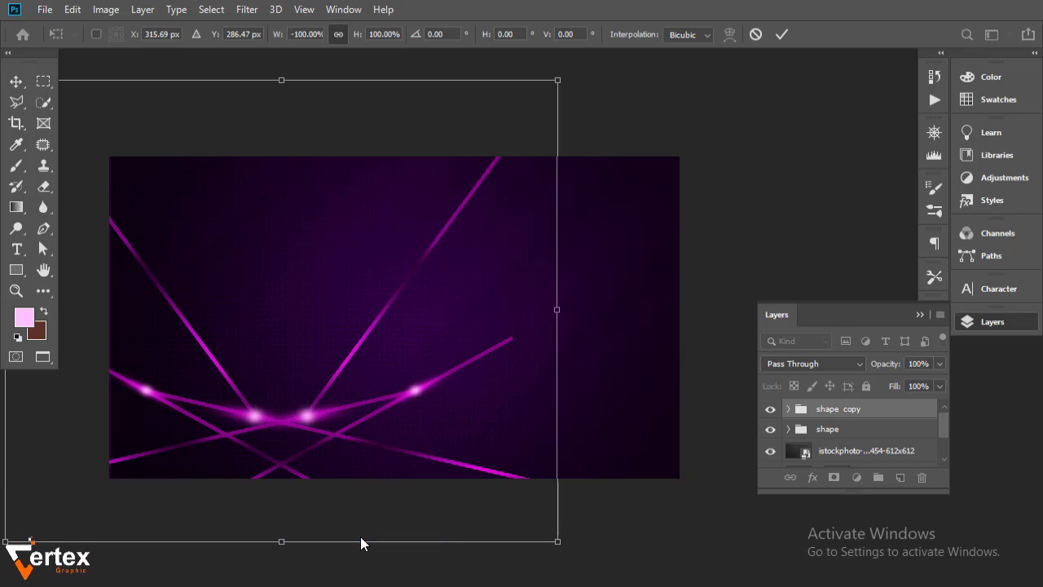
right_click(418, 334)
click(479, 547)
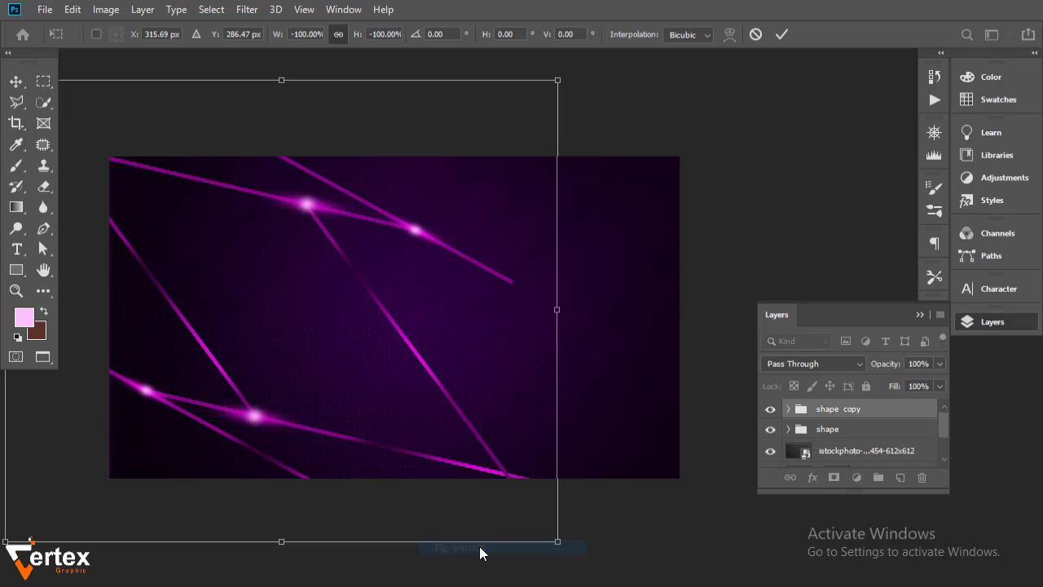
drag(349, 226, 591, 228)
key(Return)
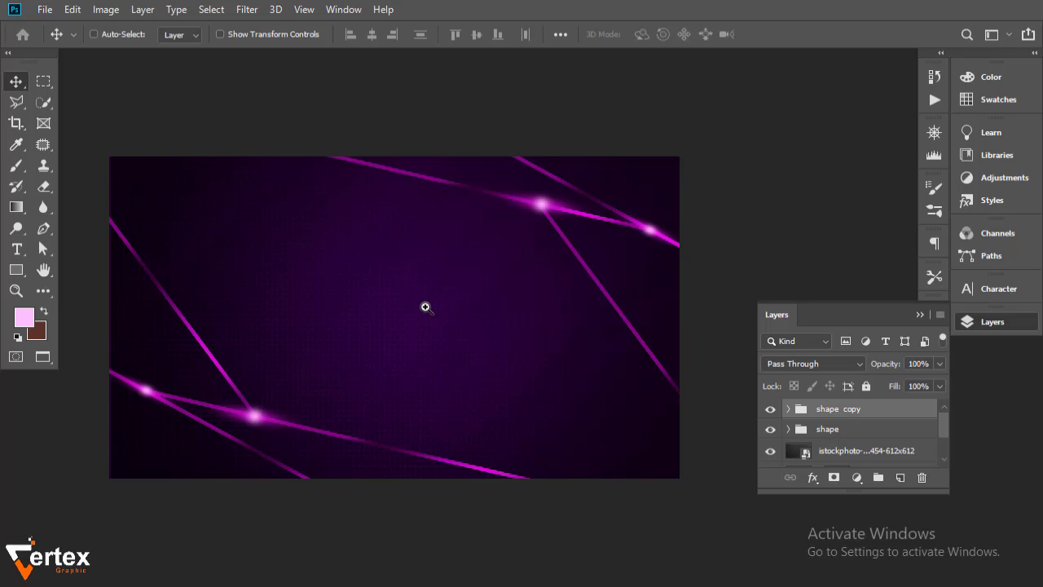
scroll(426, 305, up, 1)
scroll(473, 311, down, 1)
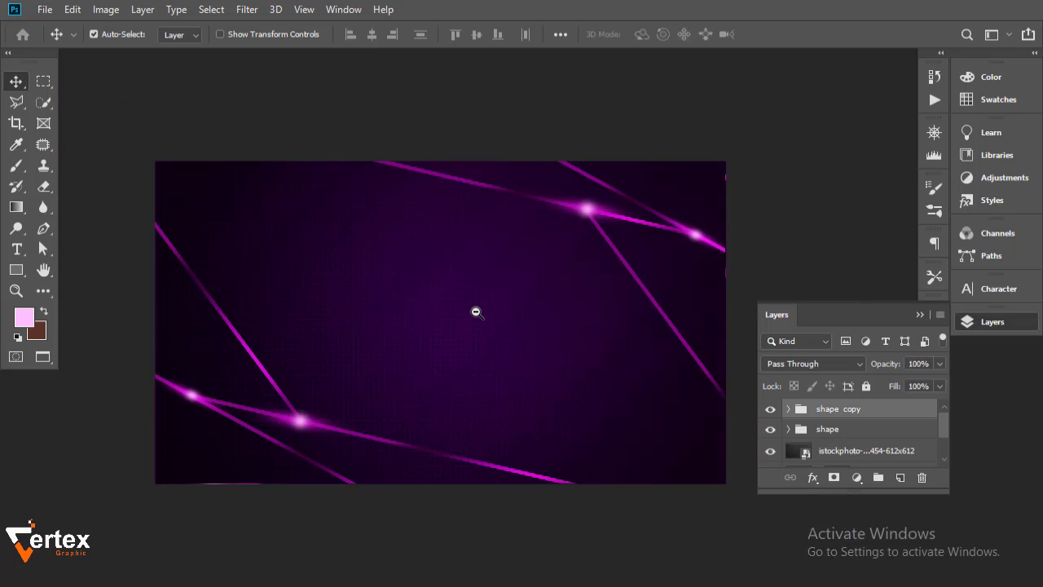
drag(472, 312, 470, 313)
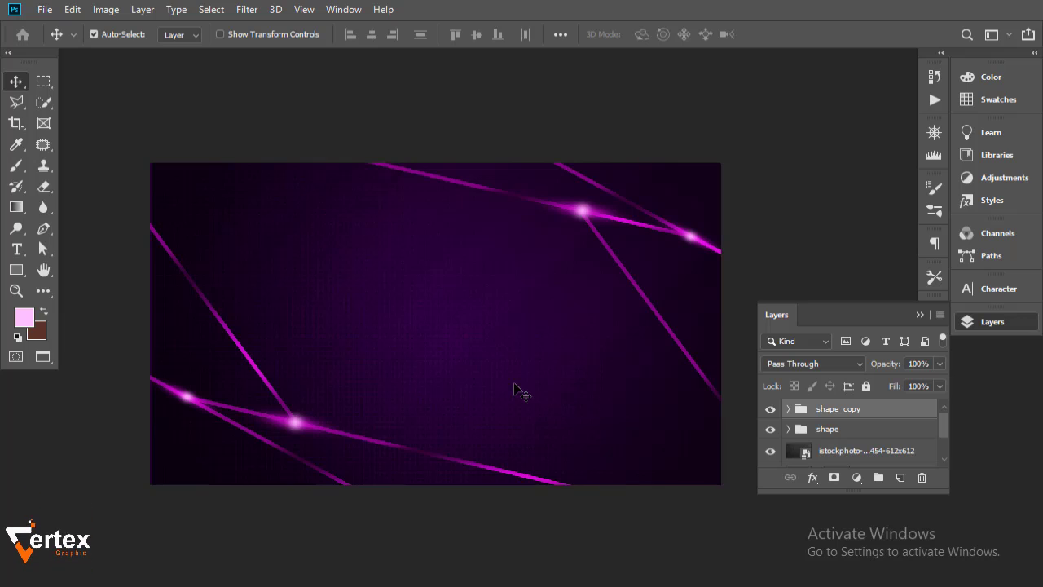
Type the card holder's name in white text near the card's upper left
click(901, 477)
click(20, 252)
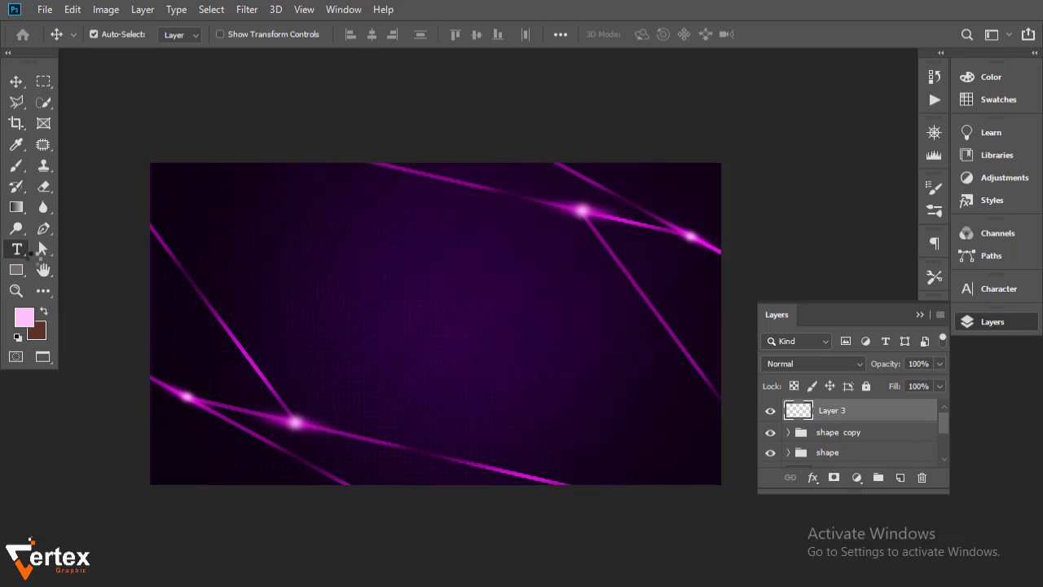
click(258, 209)
key(BackSpace)
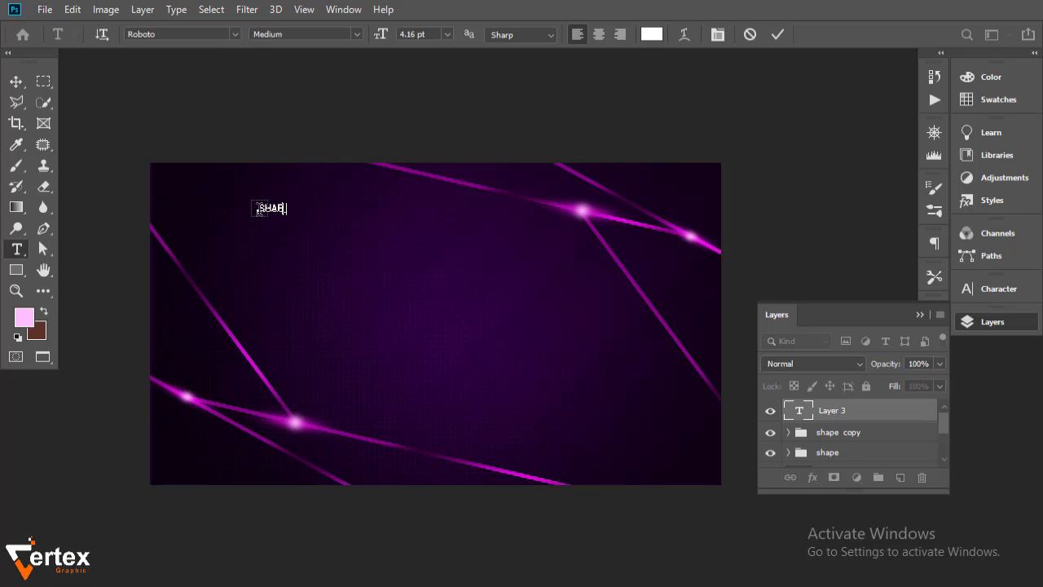
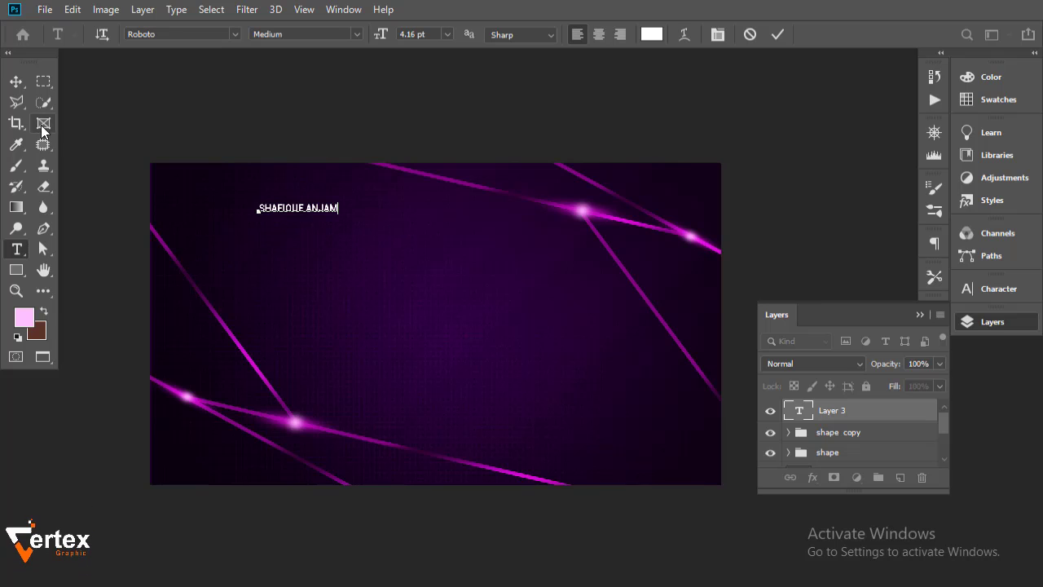
click(16, 82)
Scale the name text to about twice its size, then select the surname for editing
ctrl+click(347, 252)
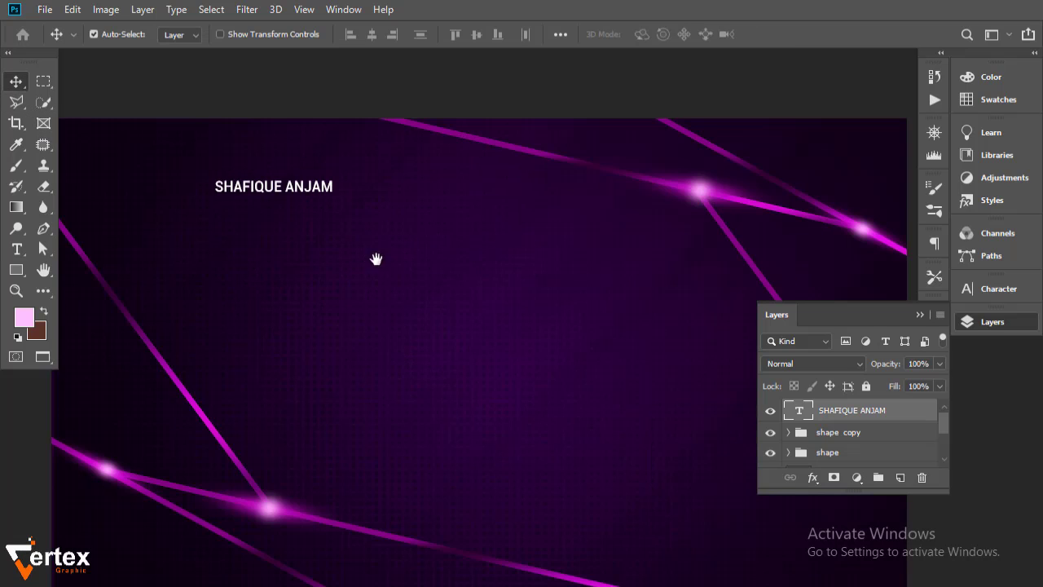
drag(374, 258, 433, 289)
key(ctrl+t)
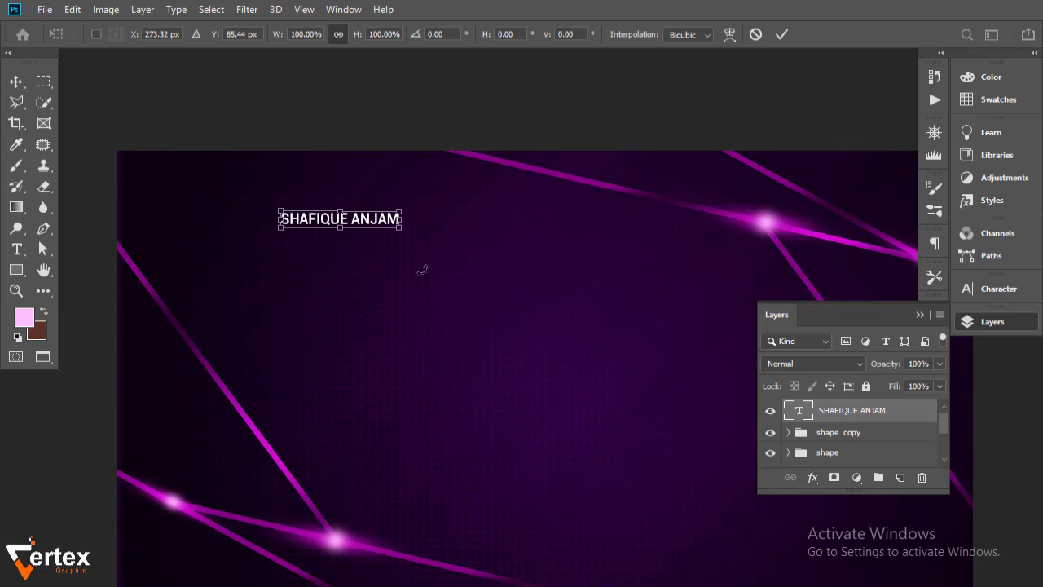
drag(399, 228, 561, 256)
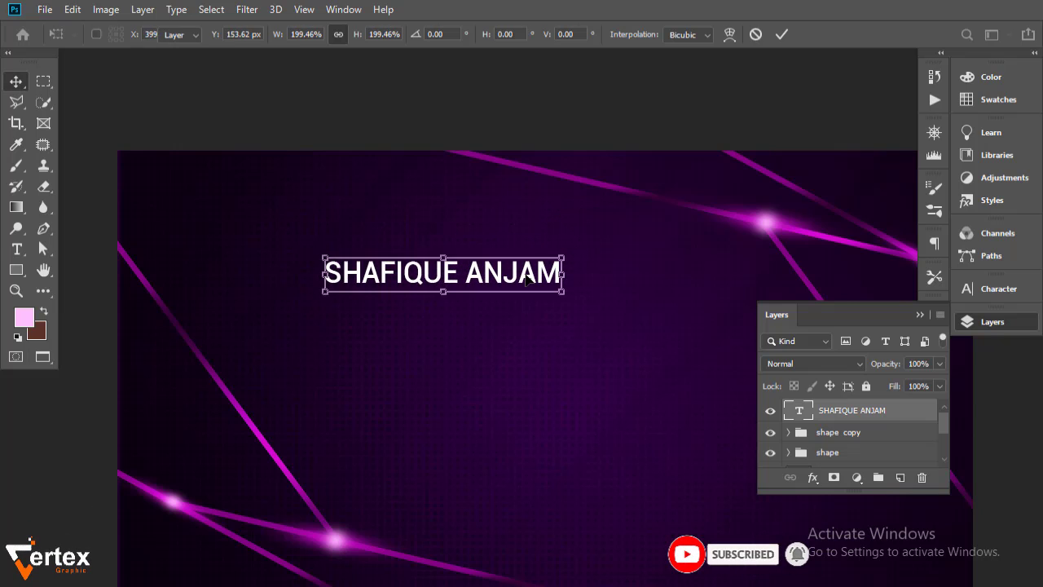
key(Return)
double_click(559, 276)
drag(559, 276, 465, 275)
Colour the surname pink (f39ef3) using a colour sampled from a glowing stripe
click(1010, 293)
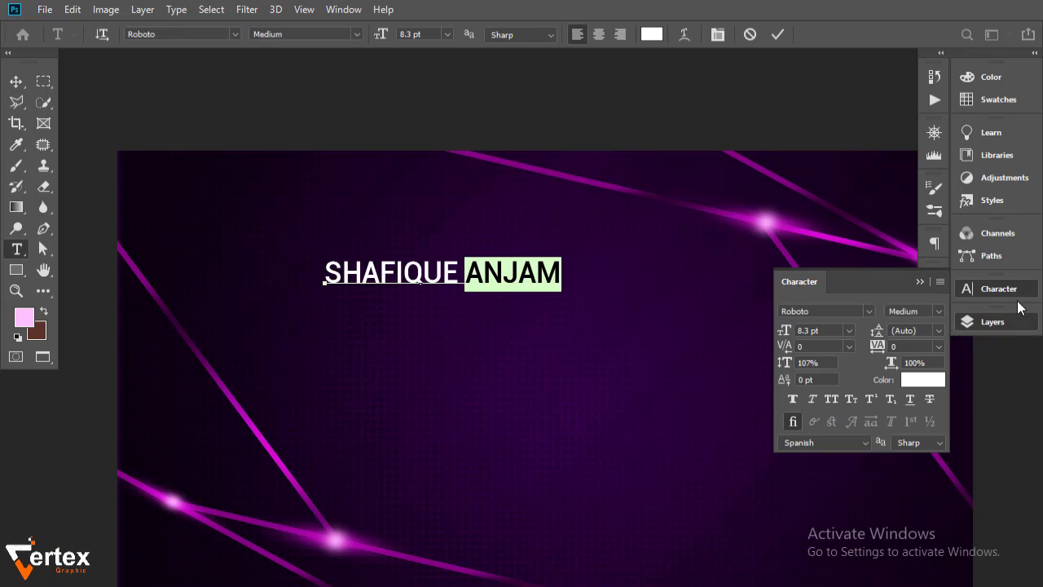
click(922, 378)
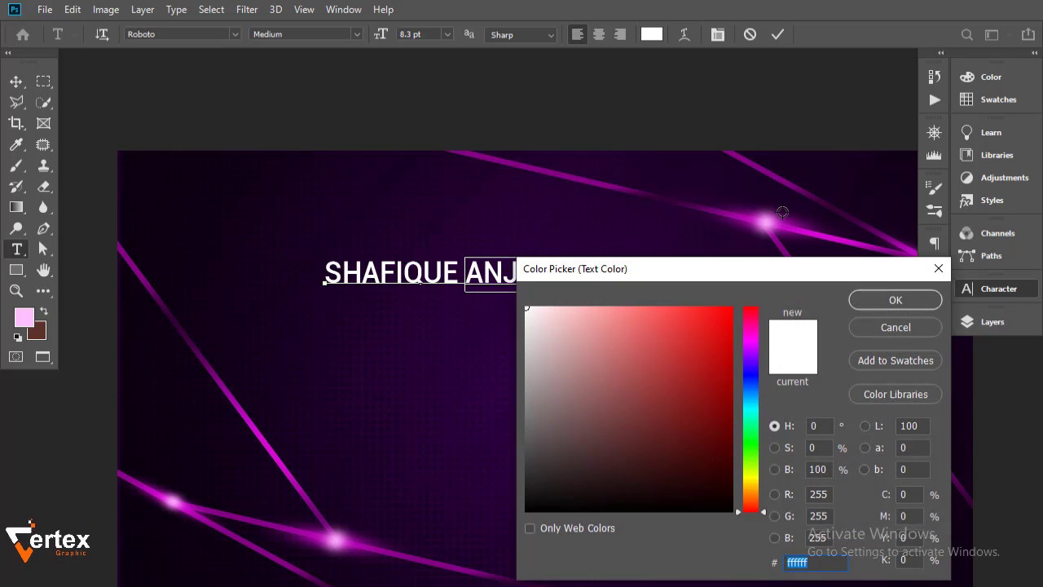
click(766, 223)
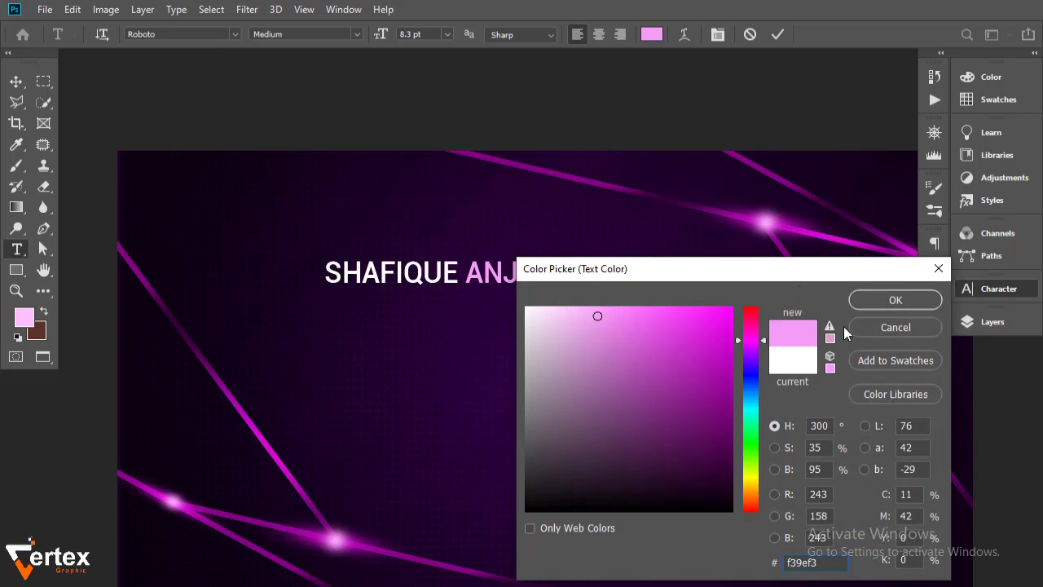
click(895, 300)
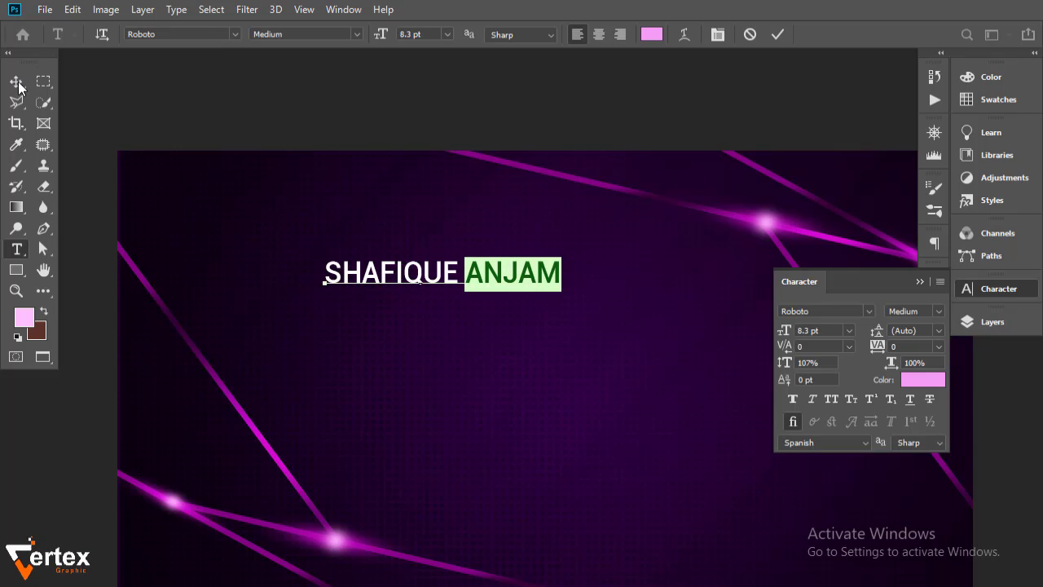
click(17, 85)
Duplicate the name line and place the copy just below the original
key(ctrl+minus)
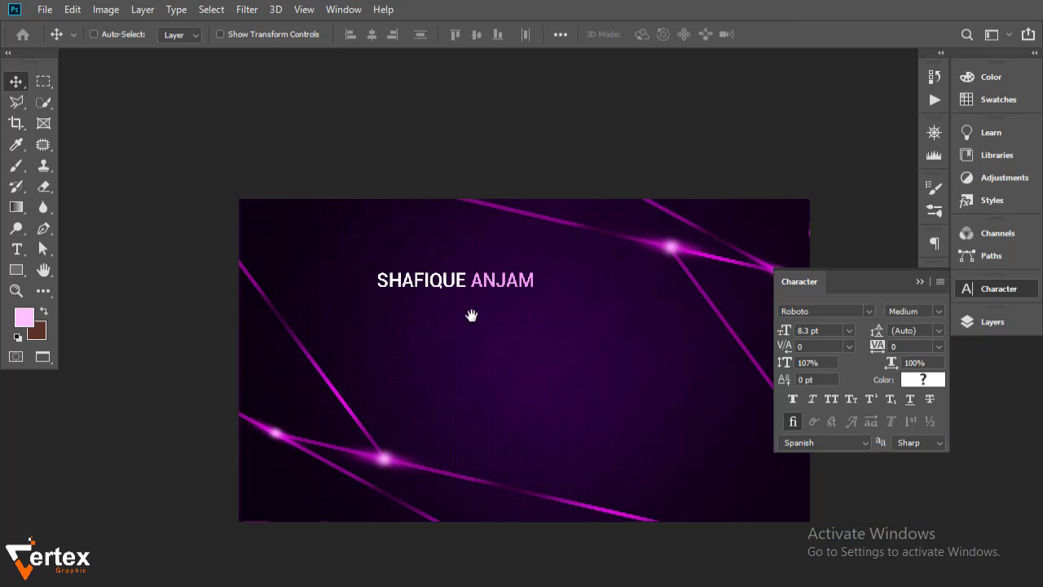
drag(471, 315, 377, 242)
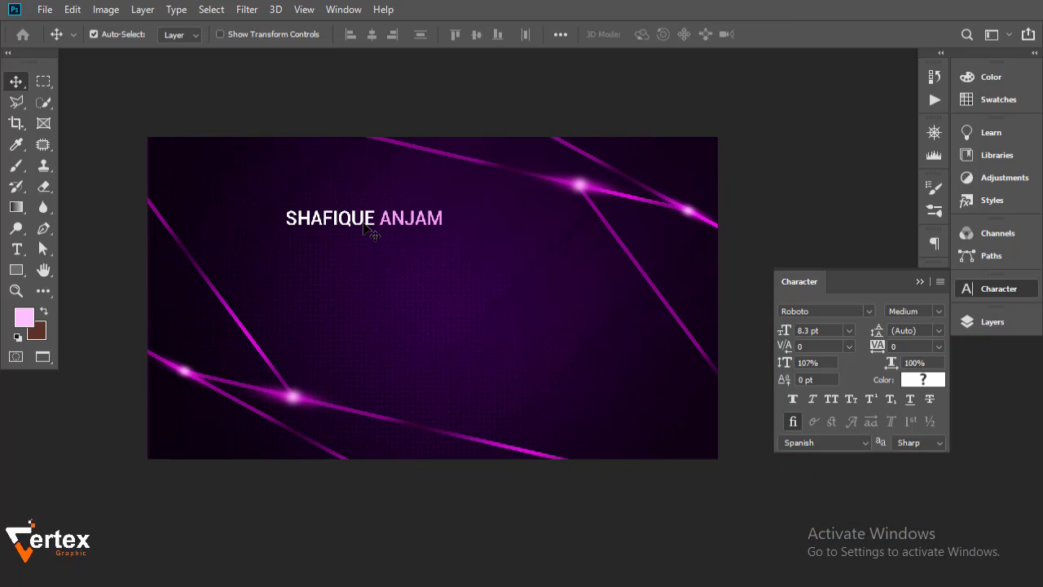
drag(359, 227, 445, 246)
Retype the copied line to read GRAPHIC DESIGNER
double_click(436, 236)
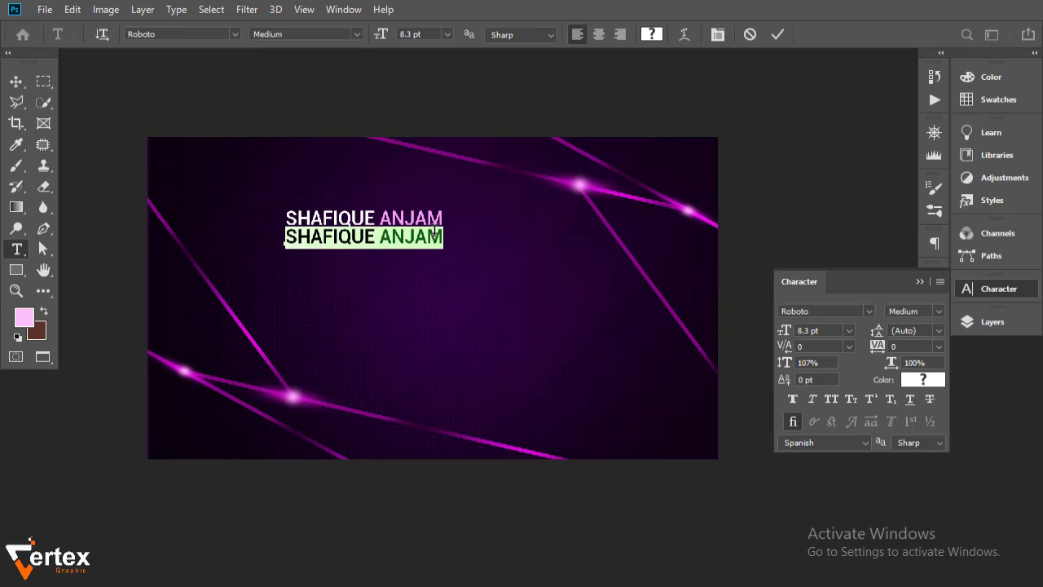
text(GRA)
key(BackSpace)
text(RA)
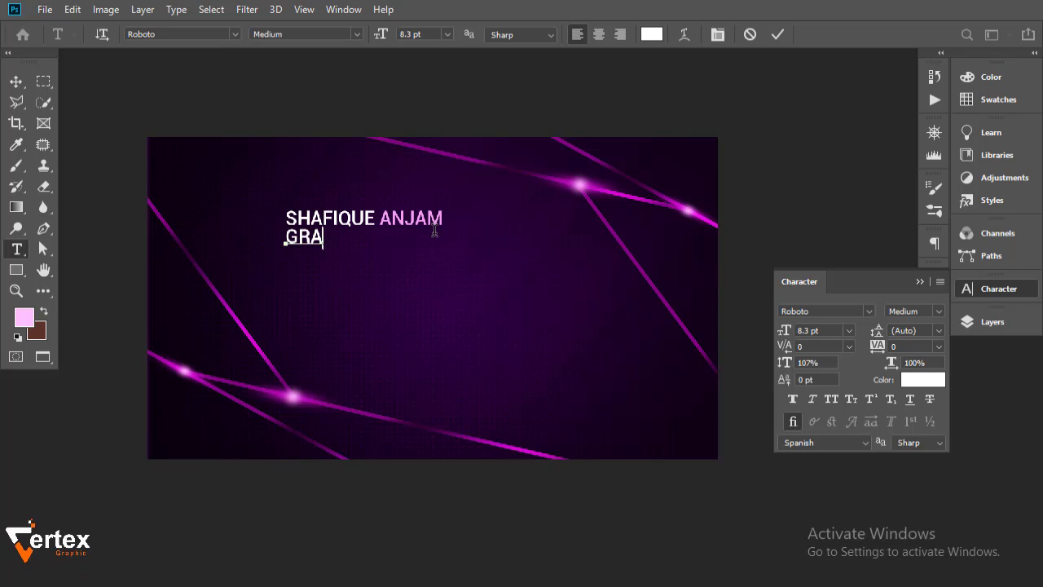
text(PHIC D)
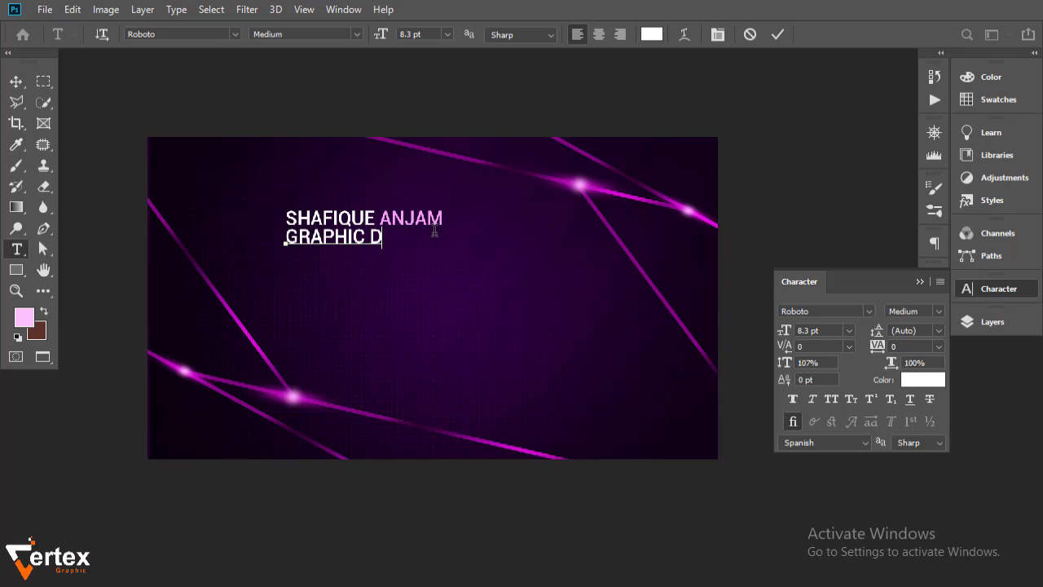
text(ESIGNER)
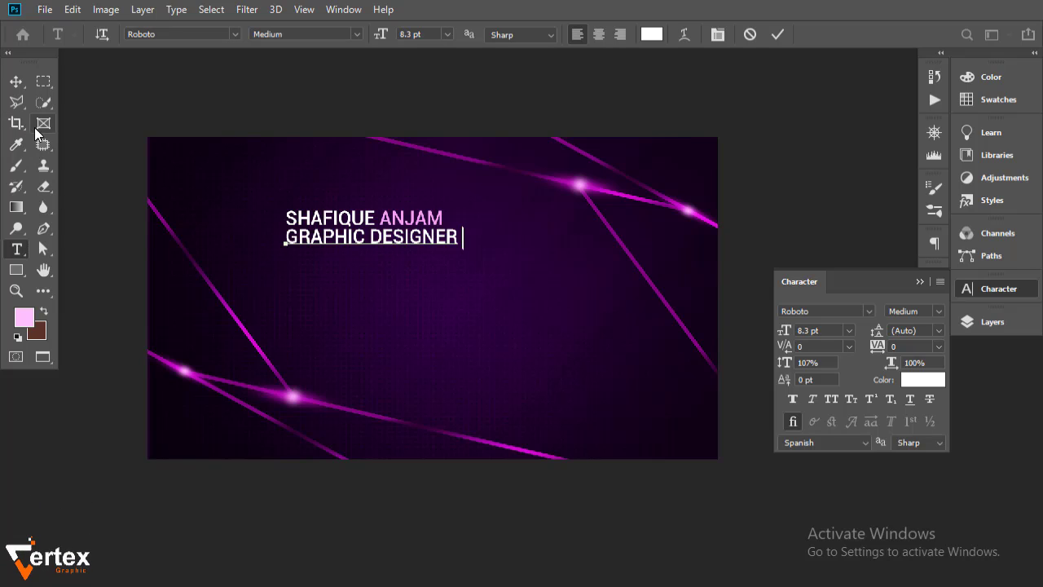
click(15, 80)
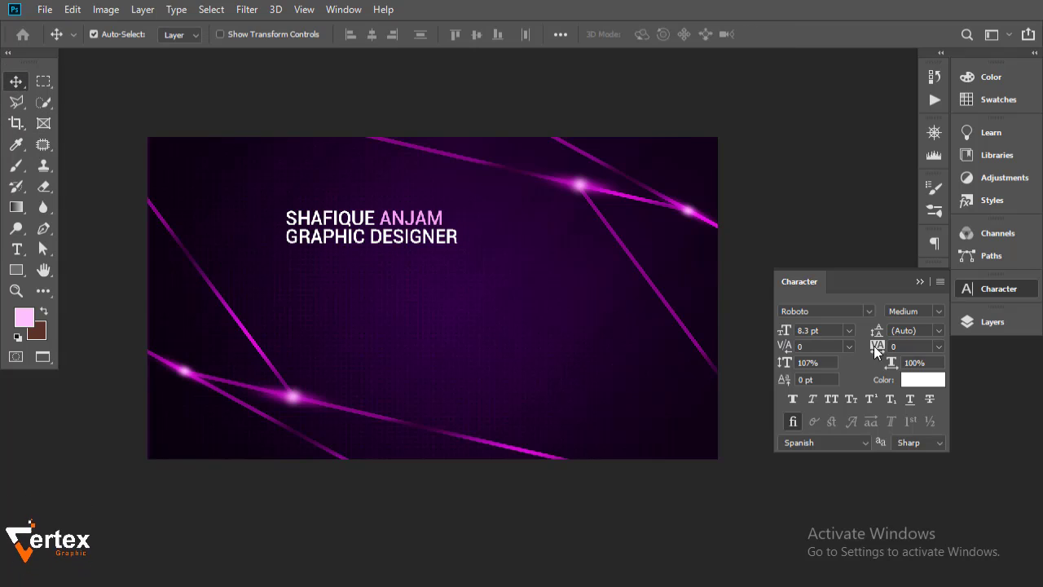
Set the title to 4.3 pt with 420 tracking and nudge it into place
drag(787, 336, 782, 334)
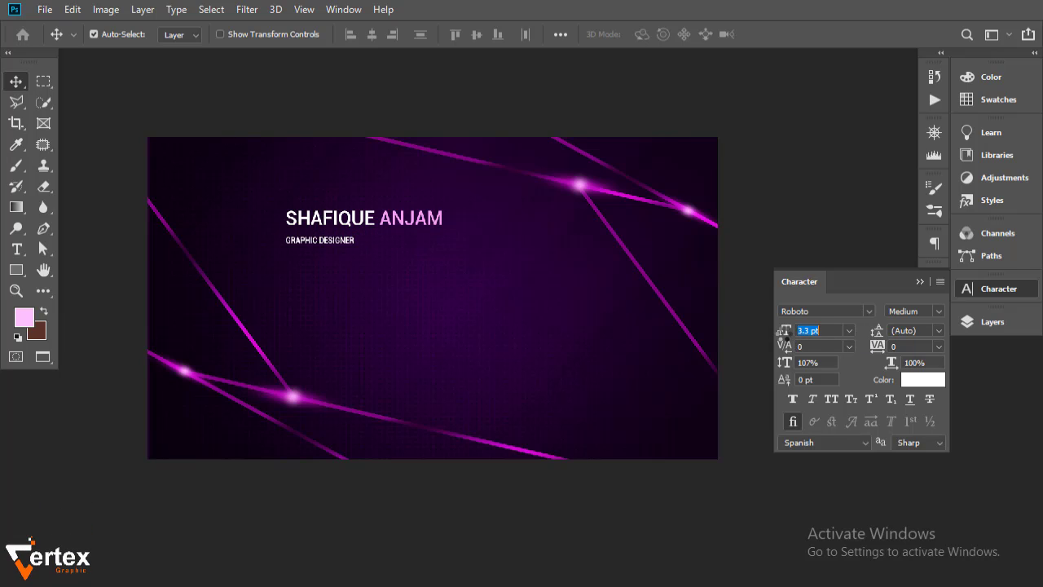
drag(887, 353, 909, 351)
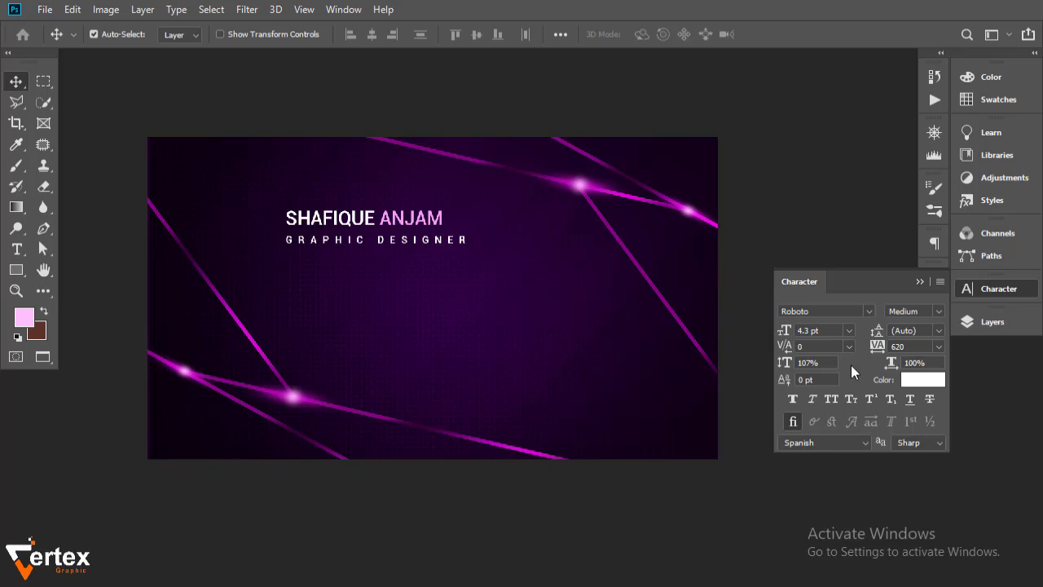
drag(886, 351, 877, 349)
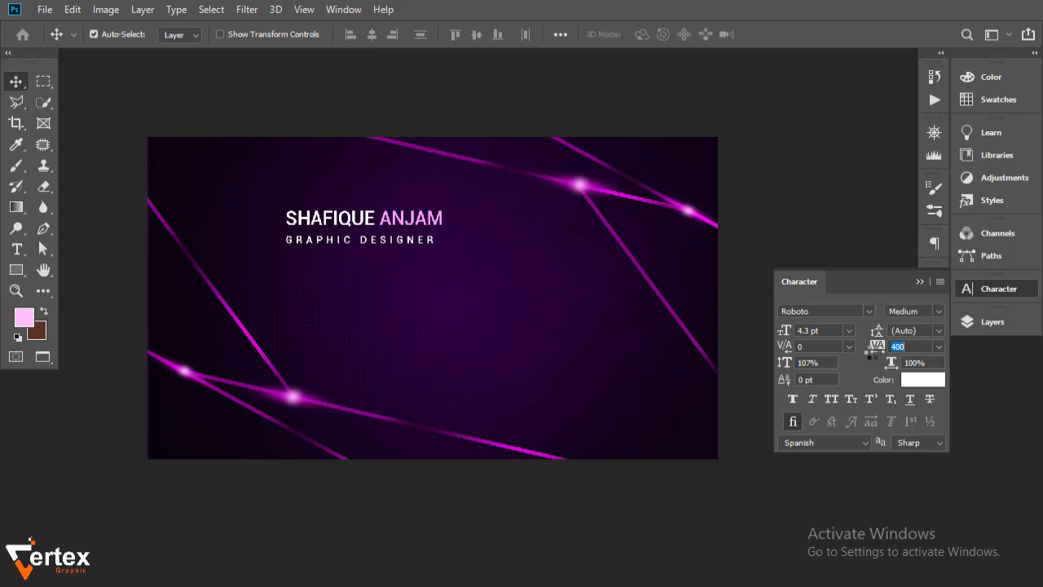
drag(873, 349, 876, 348)
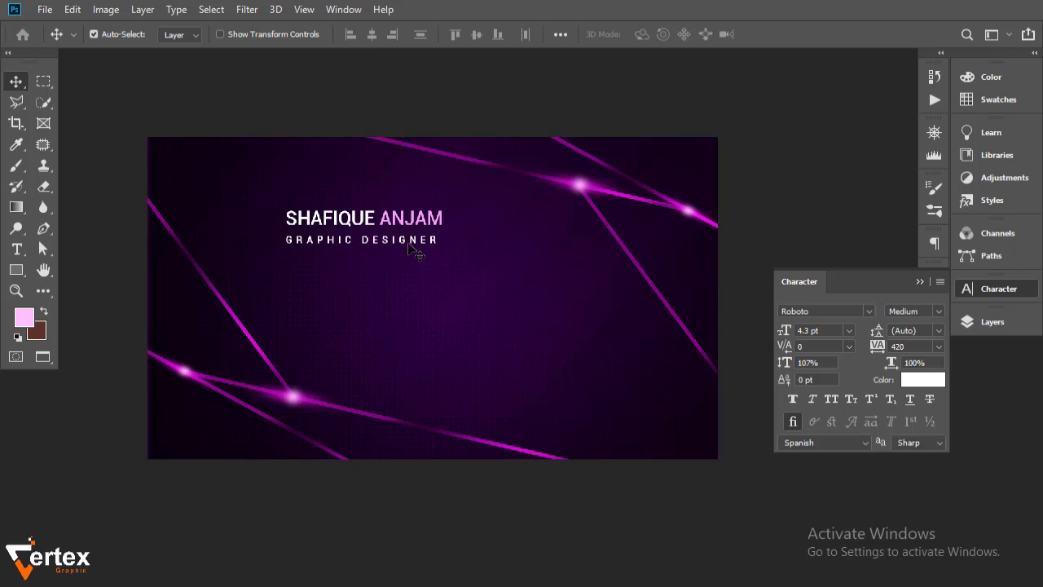
drag(408, 241, 409, 241)
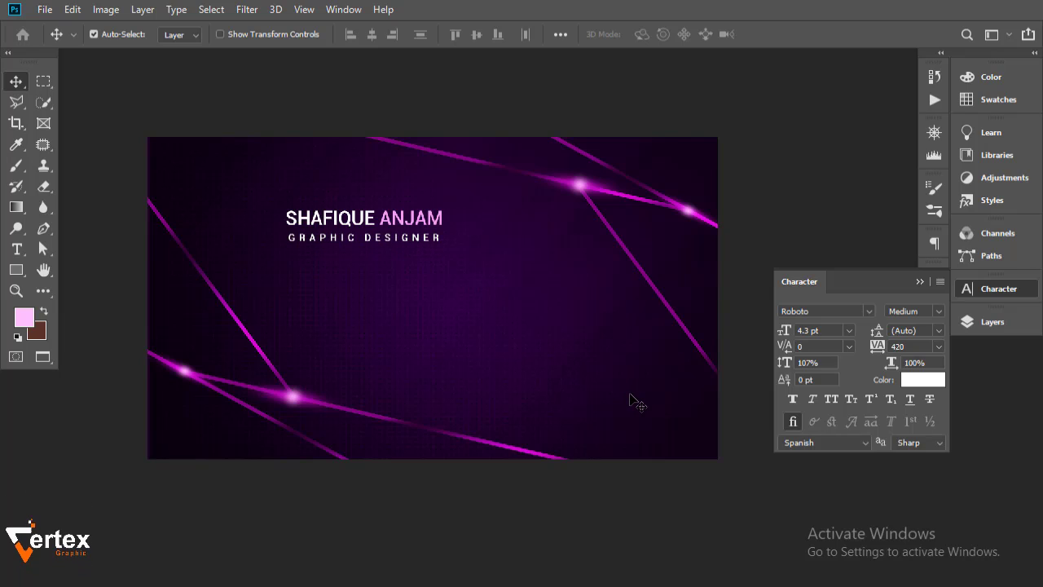
click(916, 282)
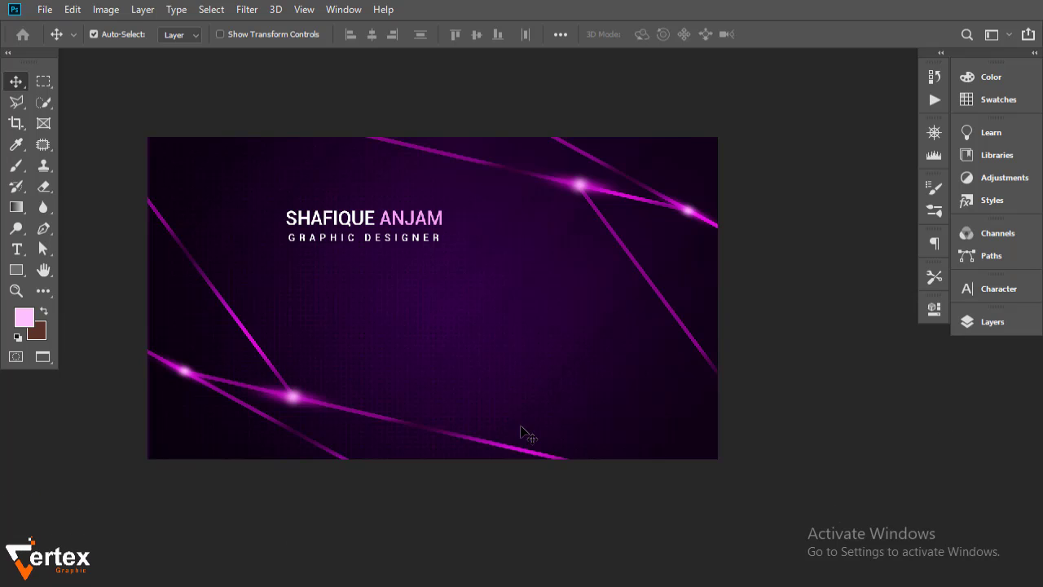
click(993, 322)
click(872, 411)
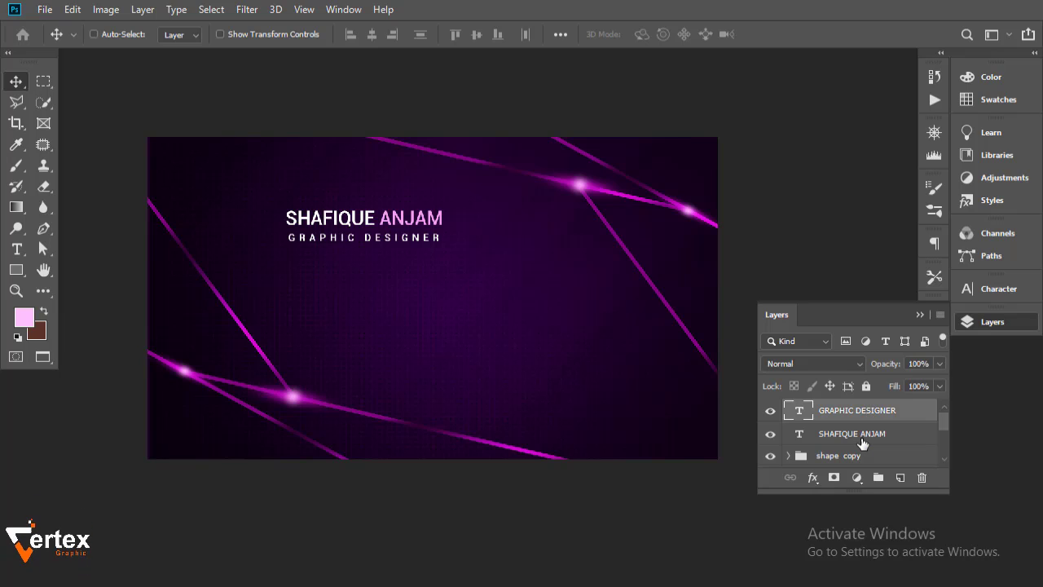
shift+click(862, 442)
key(shift+Left)
key(shift+Left)
key(shift+Left)
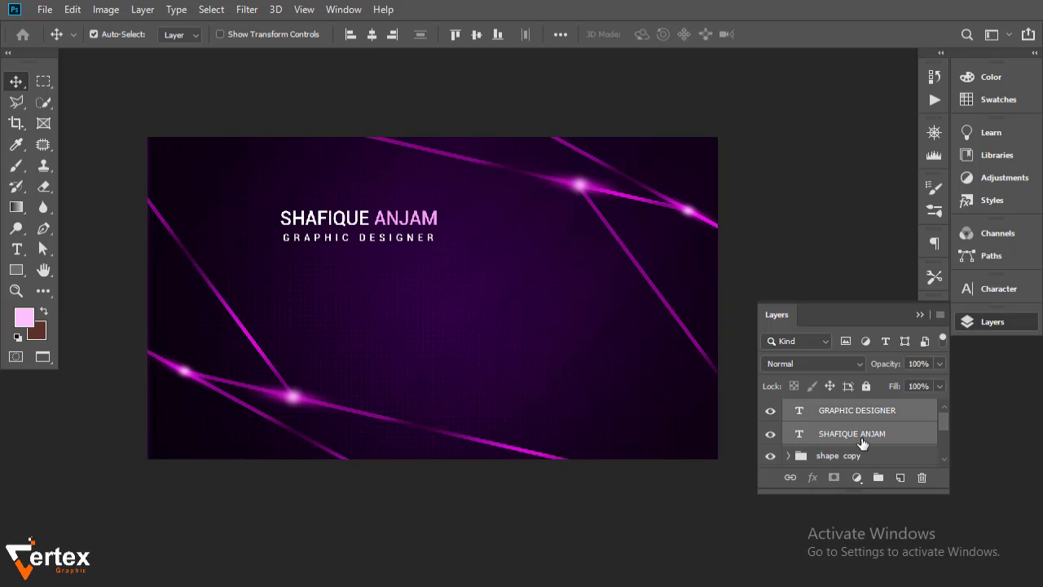
key(shift+Left)
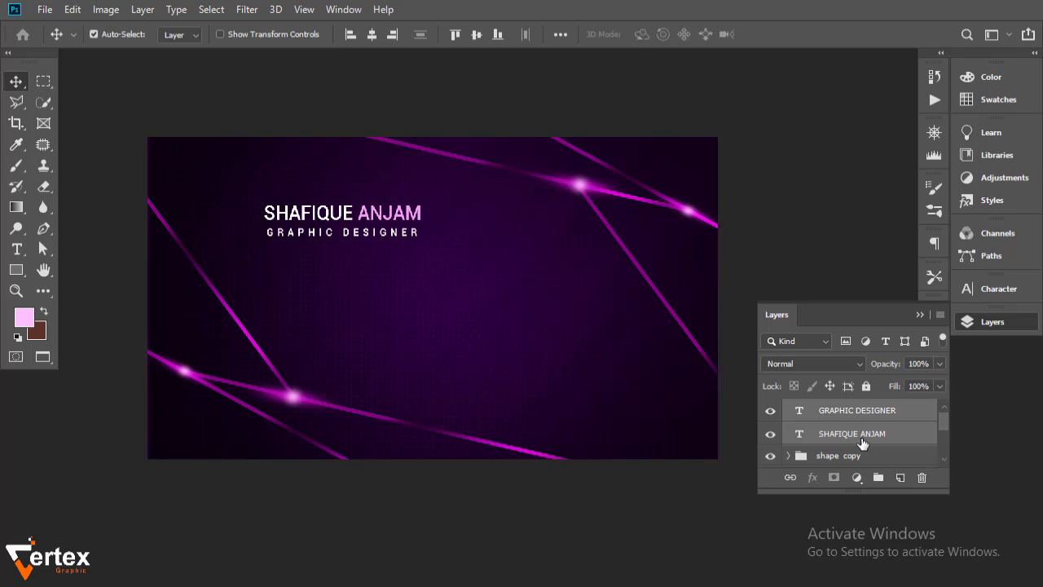
key(shift+Up)
key(shift+Up)
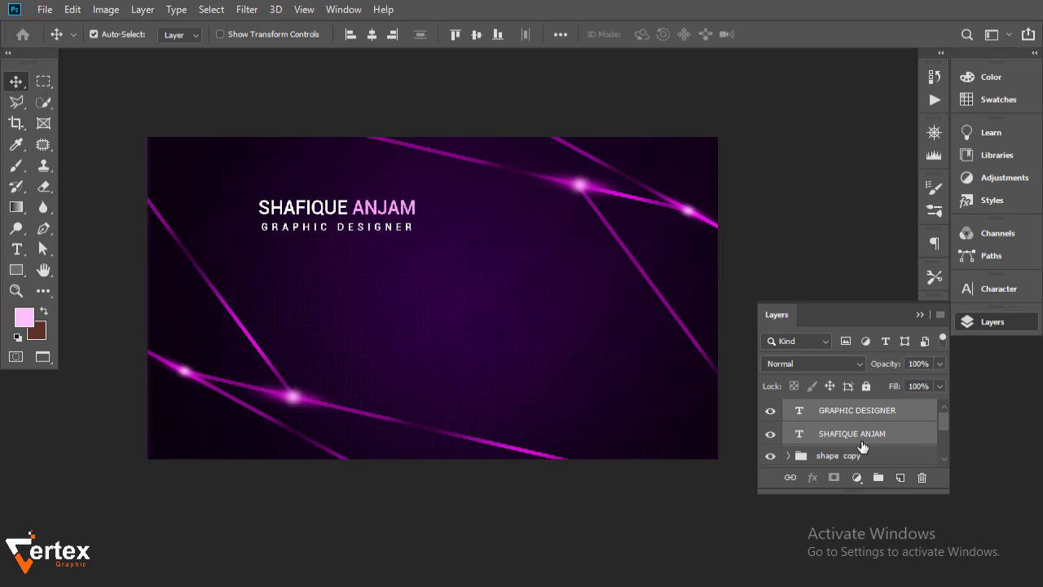
click(635, 552)
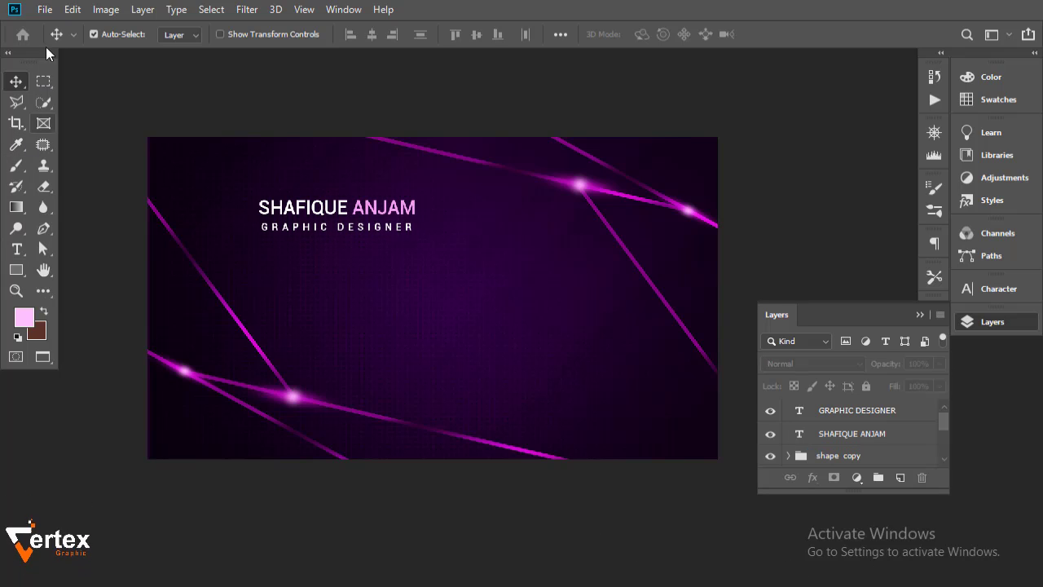
click(45, 9)
Bring in the round icon file, shrink it to about 7.71% mid-card, and group it as Group 2
click(72, 42)
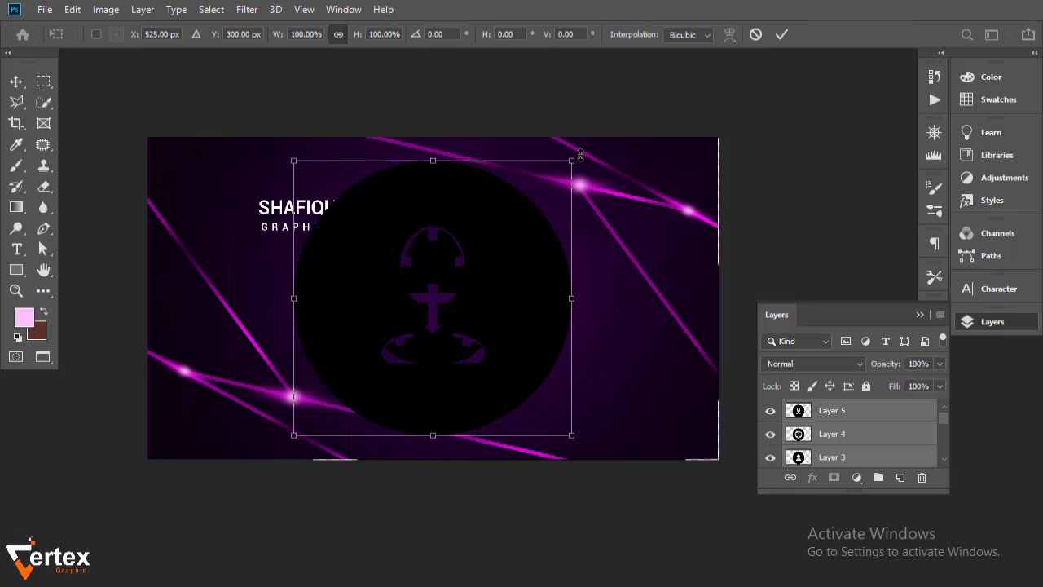
drag(576, 155, 450, 306)
key(Return)
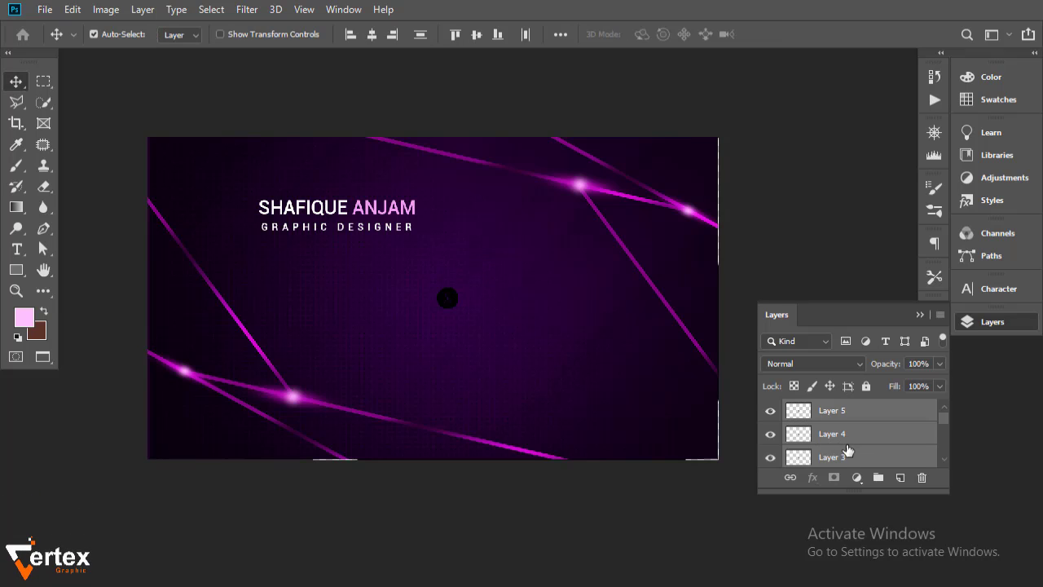
key(ctrl+g)
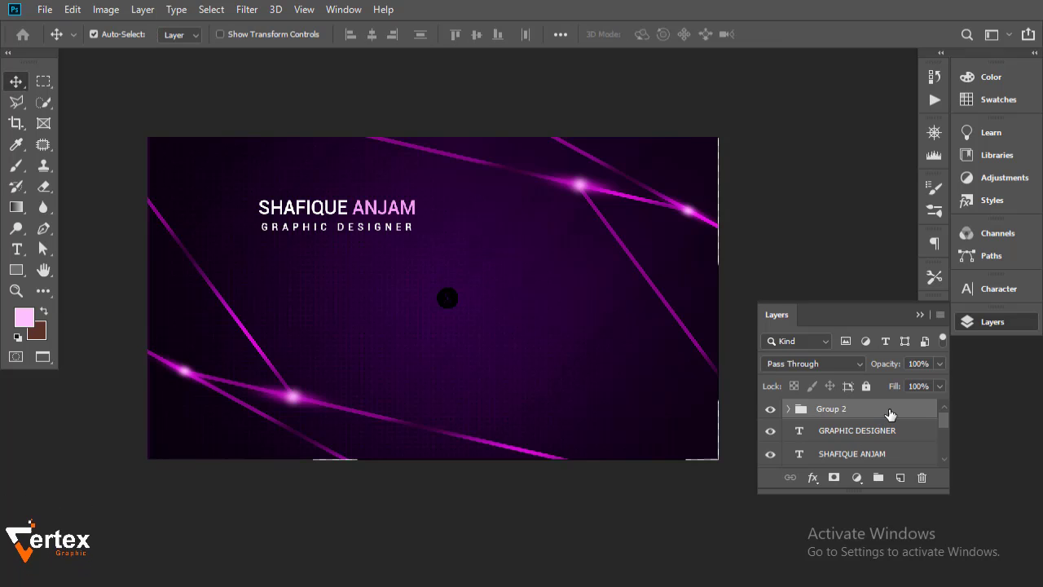
Give Group 2 a Color Overlay effect in pink ff8bff, then expand the group's layers
double_click(888, 418)
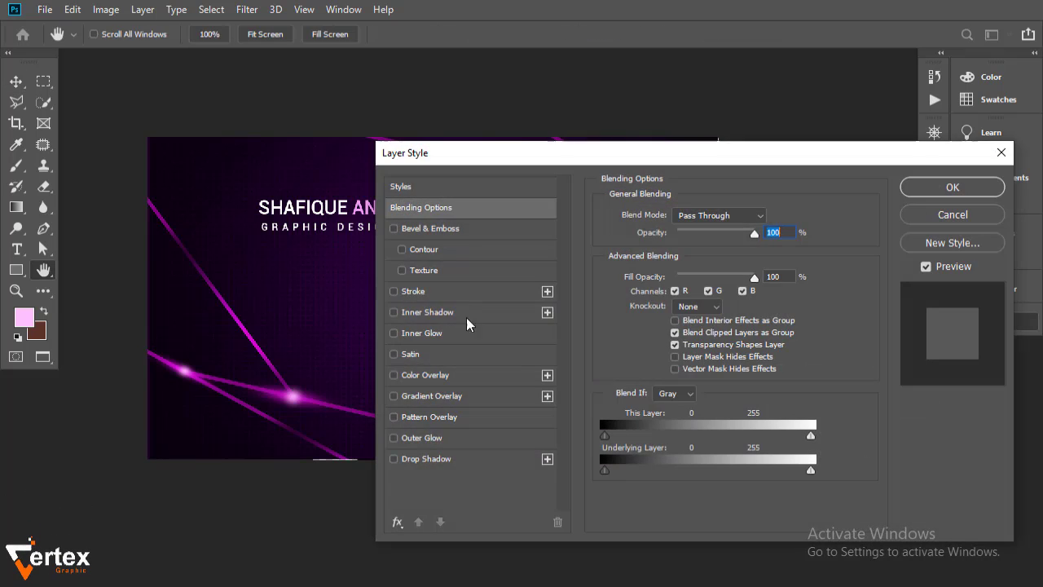
click(430, 376)
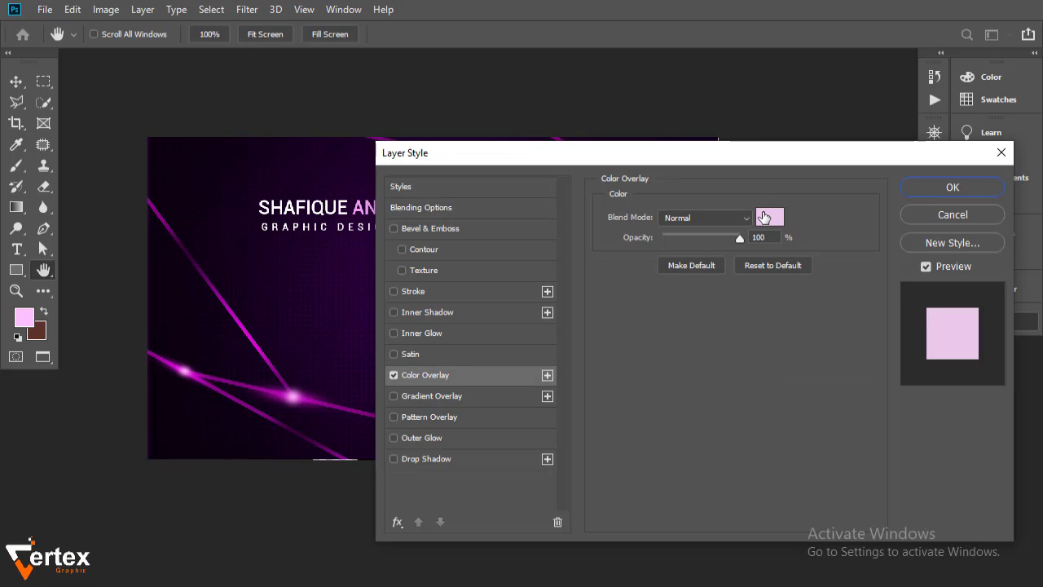
click(763, 217)
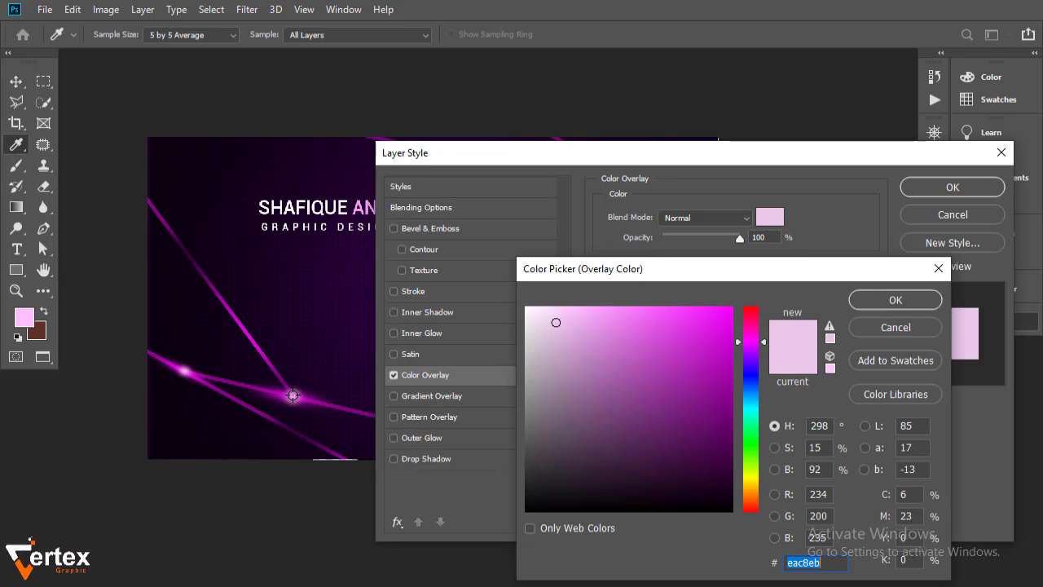
click(292, 396)
click(617, 309)
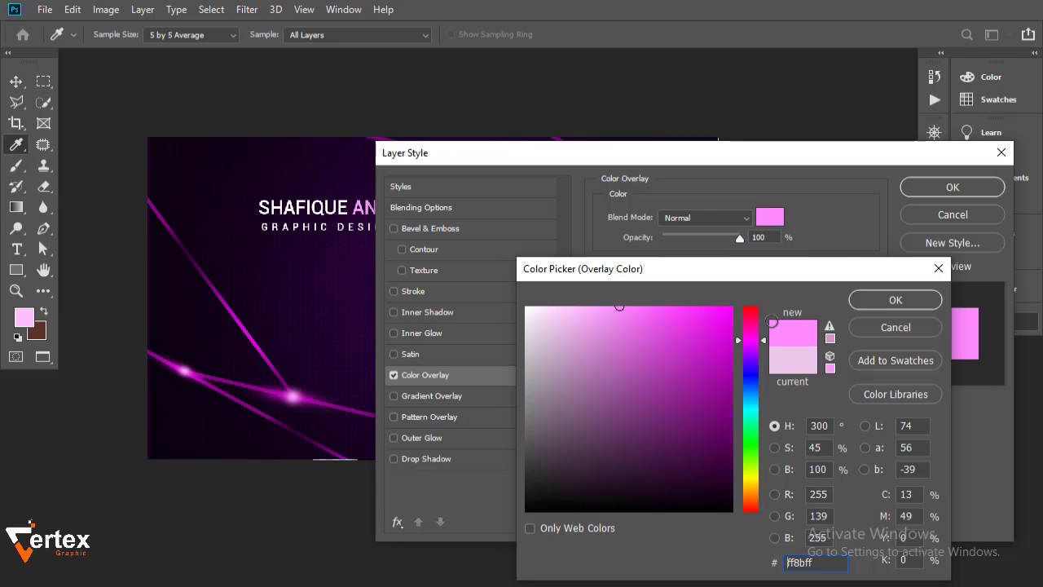
click(896, 300)
click(952, 187)
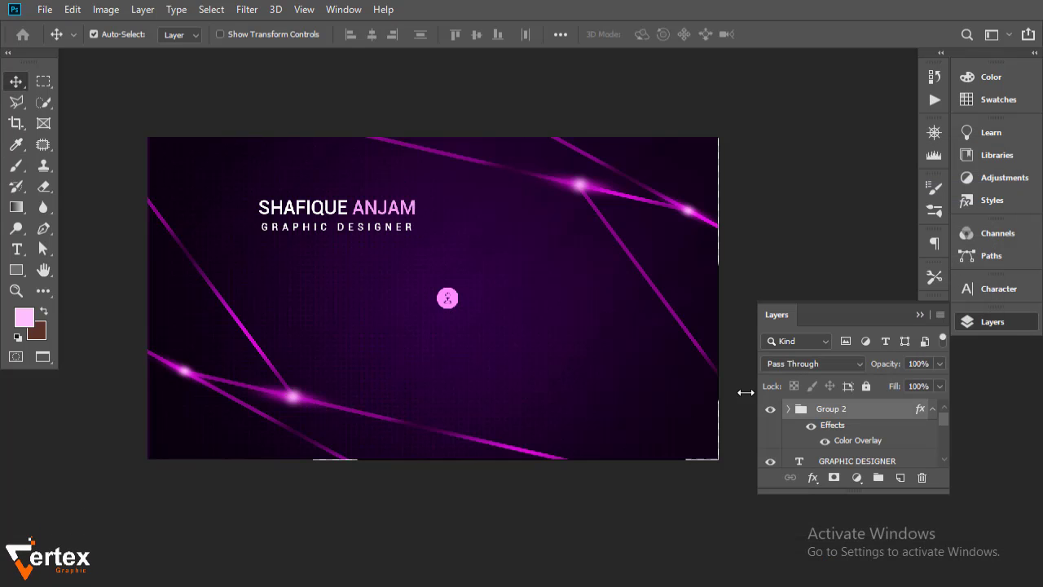
click(932, 409)
click(788, 408)
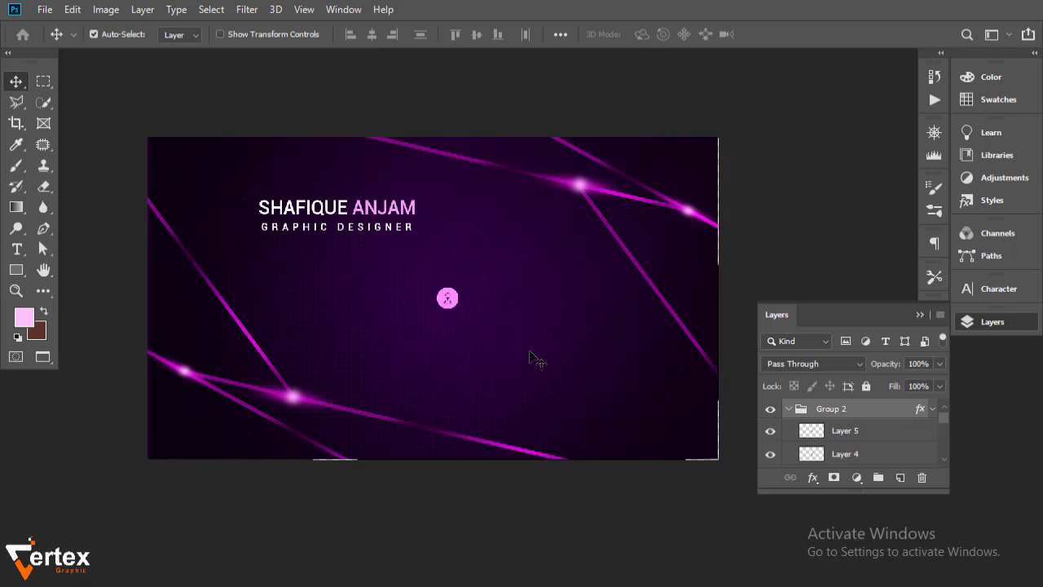
Shift the globe icon (Layer 4) down below the location pin to form a vertical column
click(870, 438)
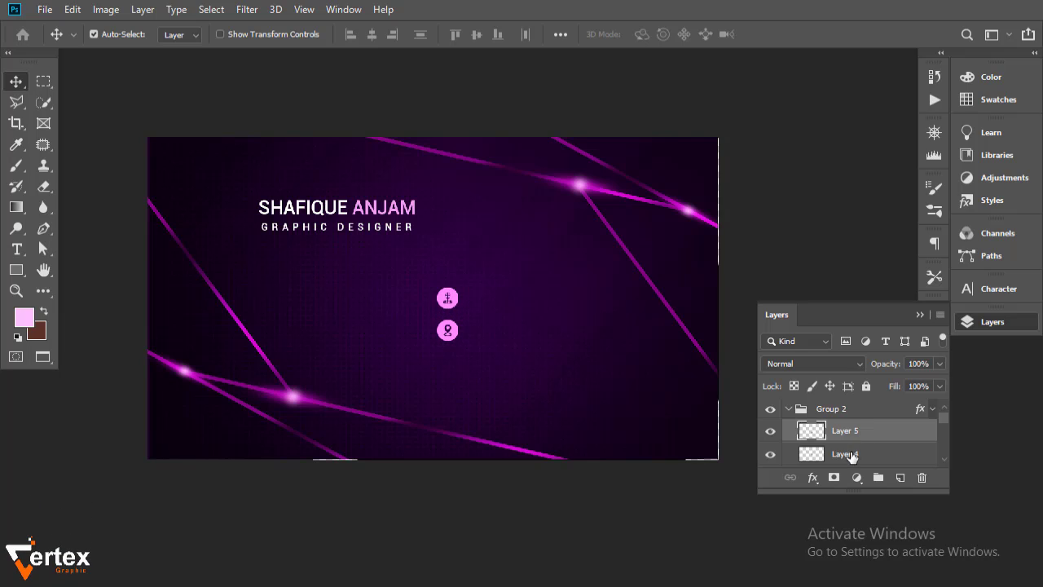
click(851, 456)
key(shift+Down)
key(shift+Down)
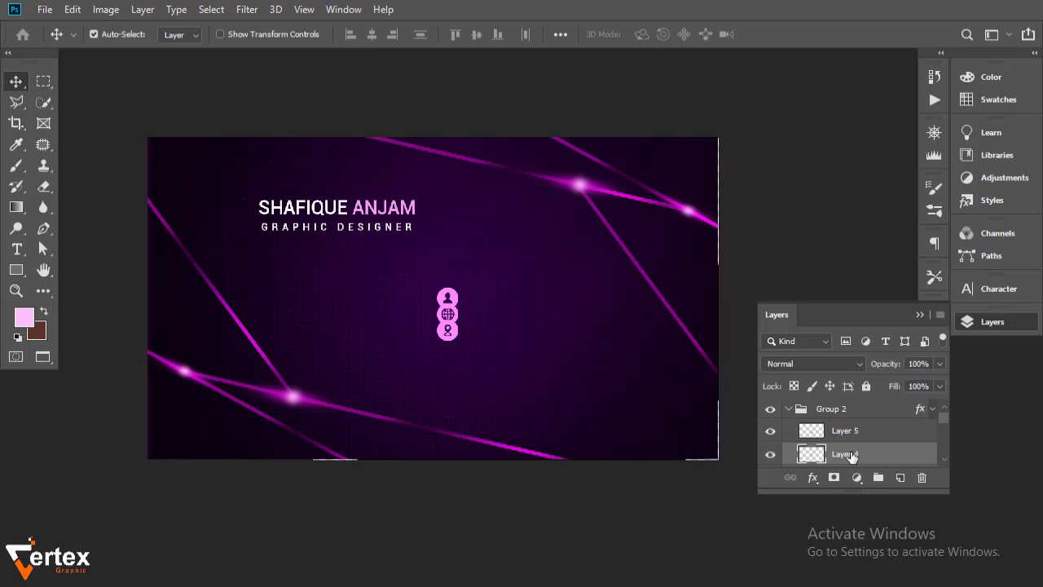
key(shift+Down)
key(shift+Down)
key(shift+Down)
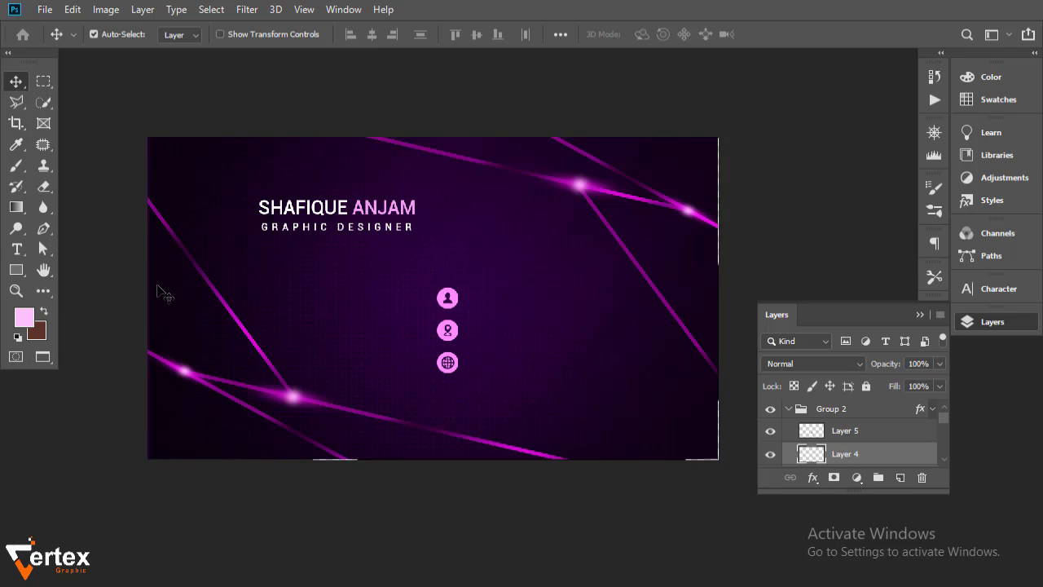
Add a text line with the phone number beside the person icon
click(115, 114)
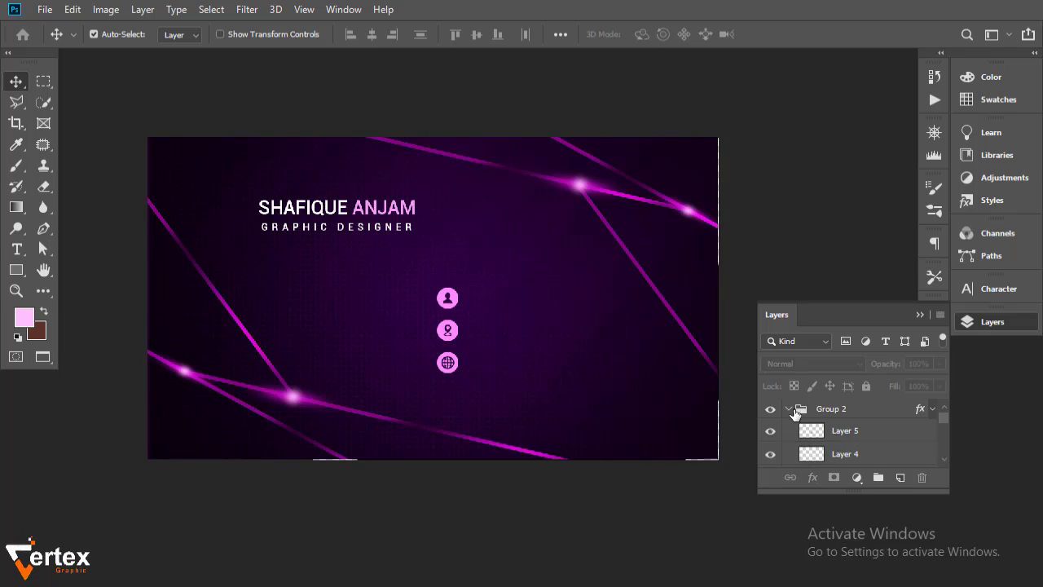
click(788, 408)
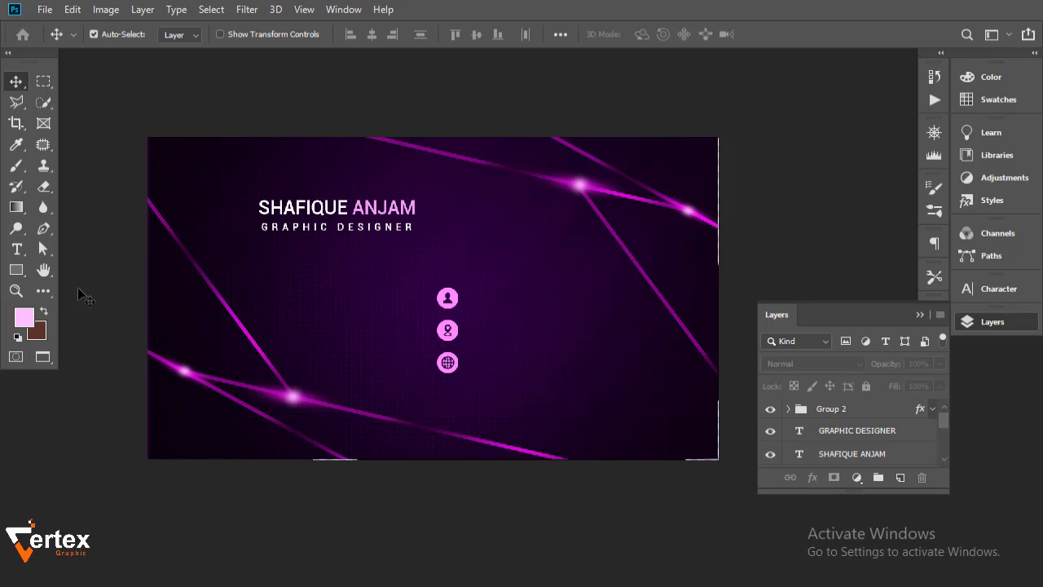
click(16, 248)
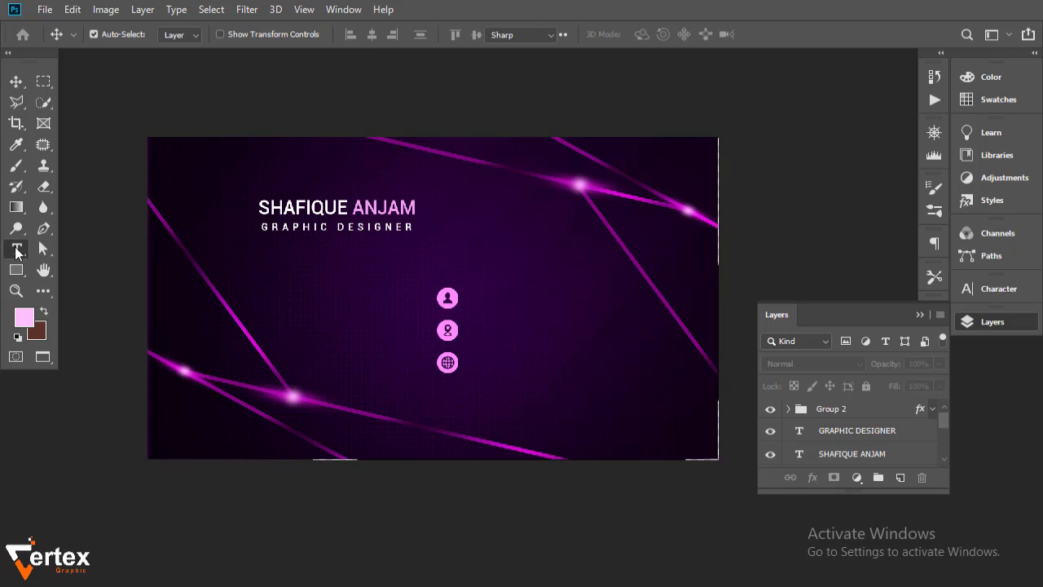
click(494, 304)
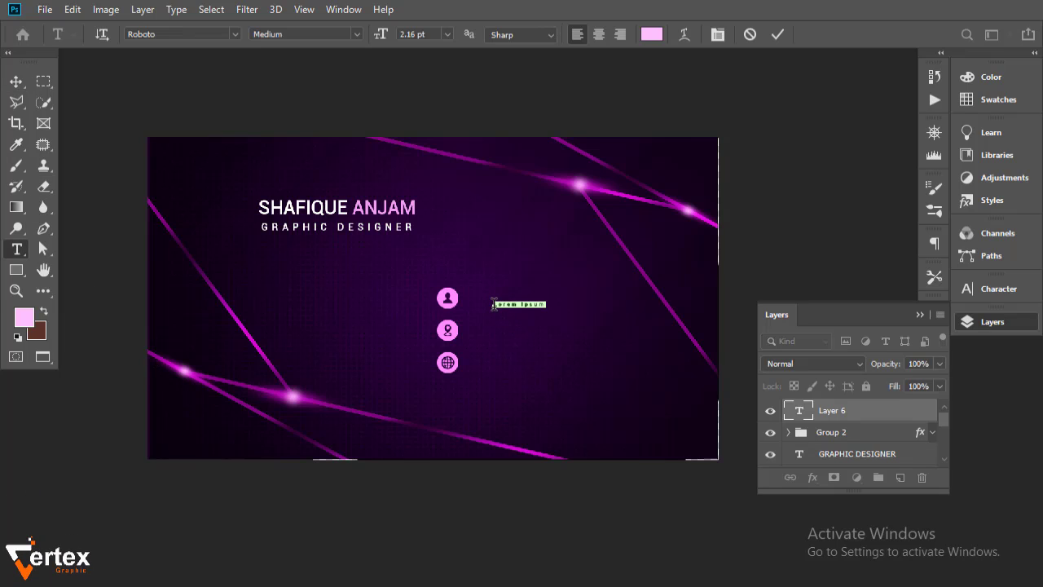
text(+92 31)
text(1 00)
click(16, 81)
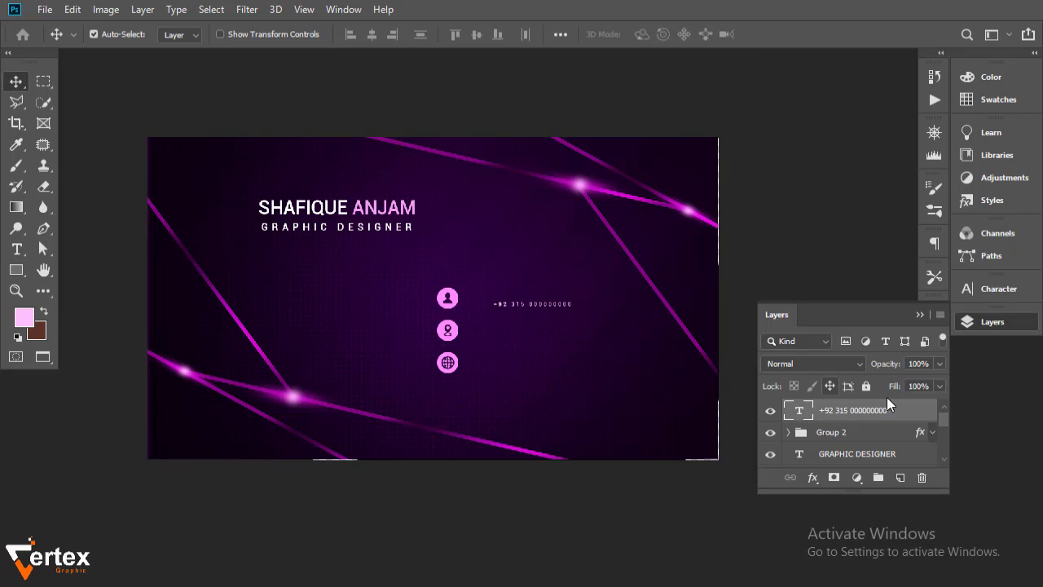
Set the phone text to Roboto Regular with 0 tracking
click(994, 321)
click(993, 290)
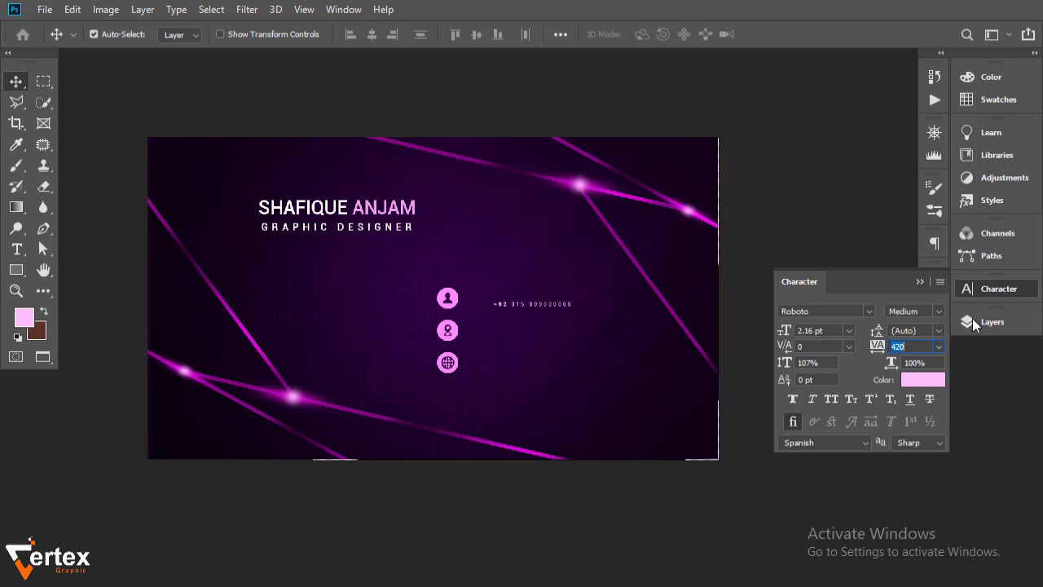
click(939, 347)
click(919, 440)
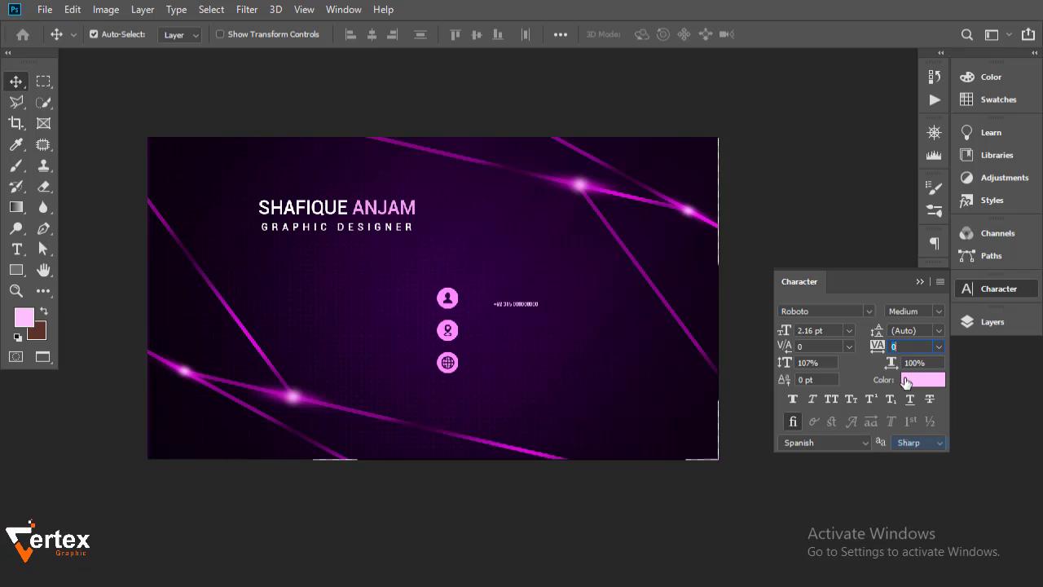
click(935, 310)
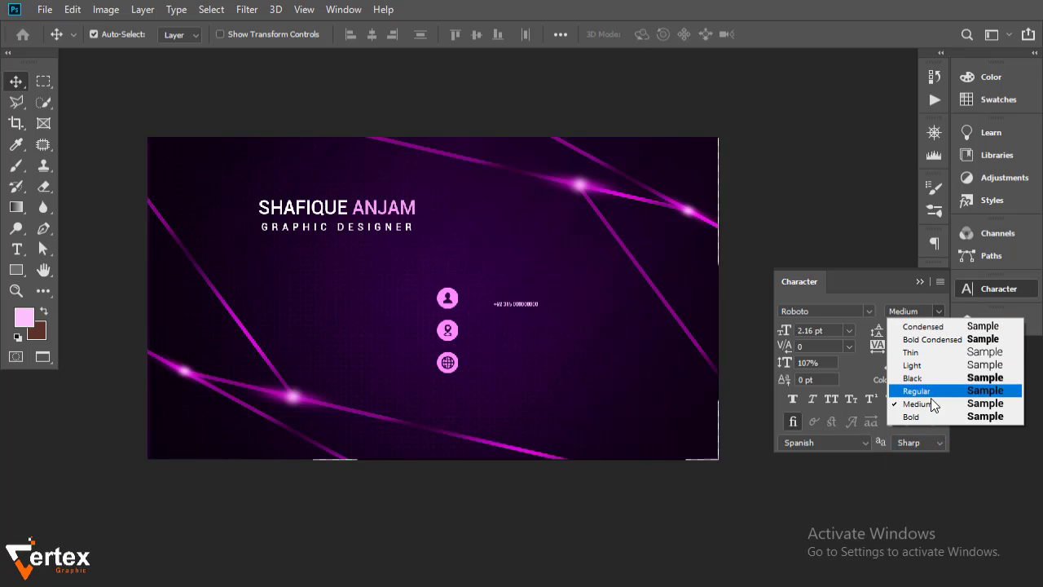
click(934, 405)
click(925, 347)
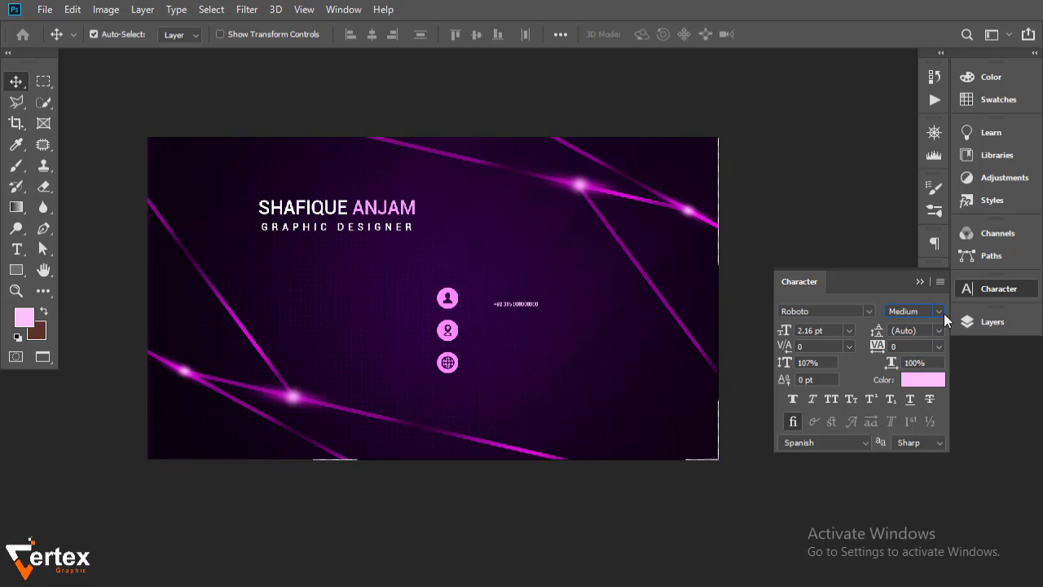
click(937, 311)
click(916, 391)
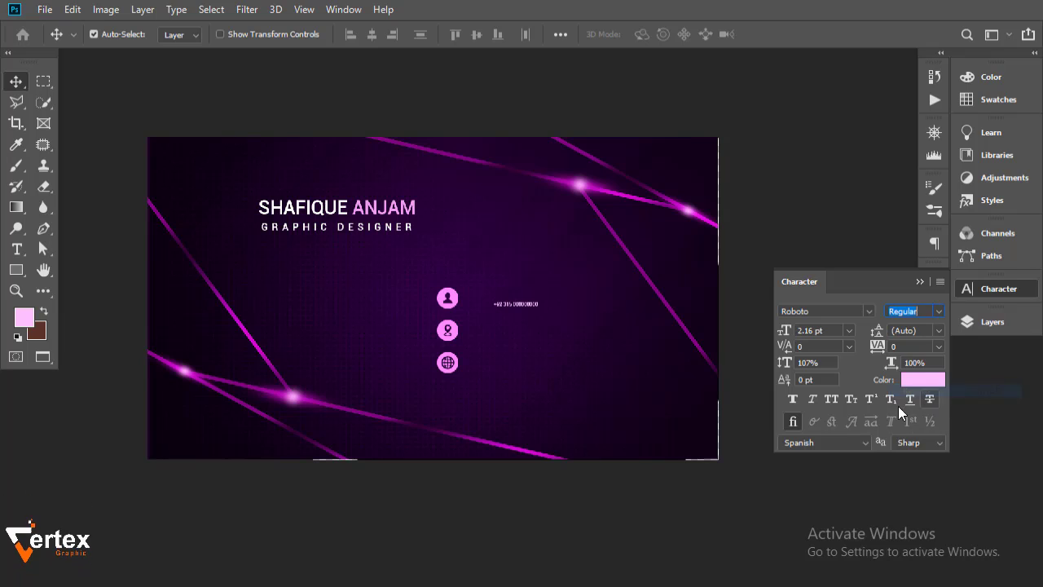
Size the phone number to 4.16 pt and position it beside the person icon
drag(788, 333, 791, 331)
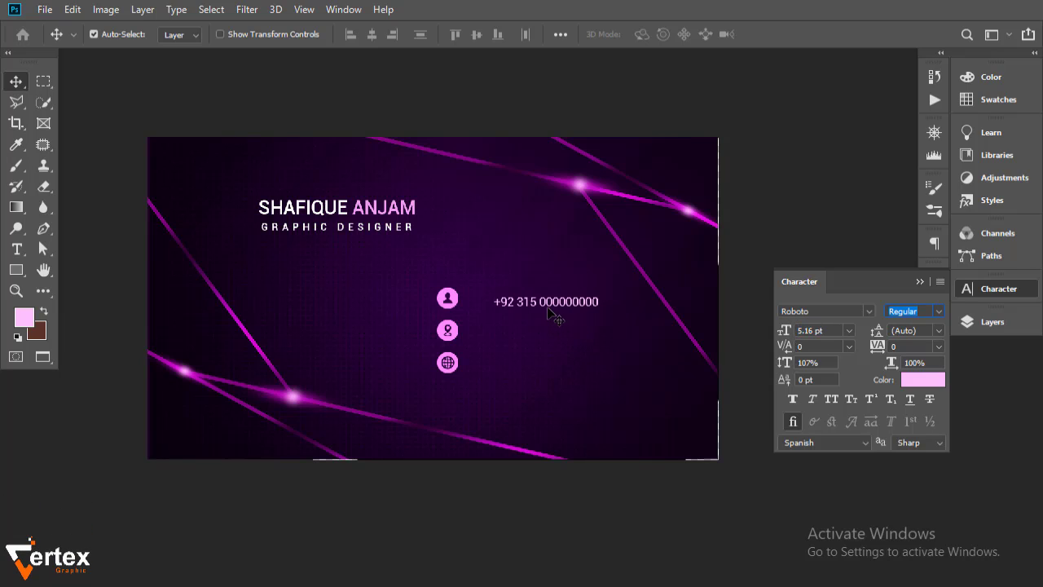
drag(538, 303, 529, 299)
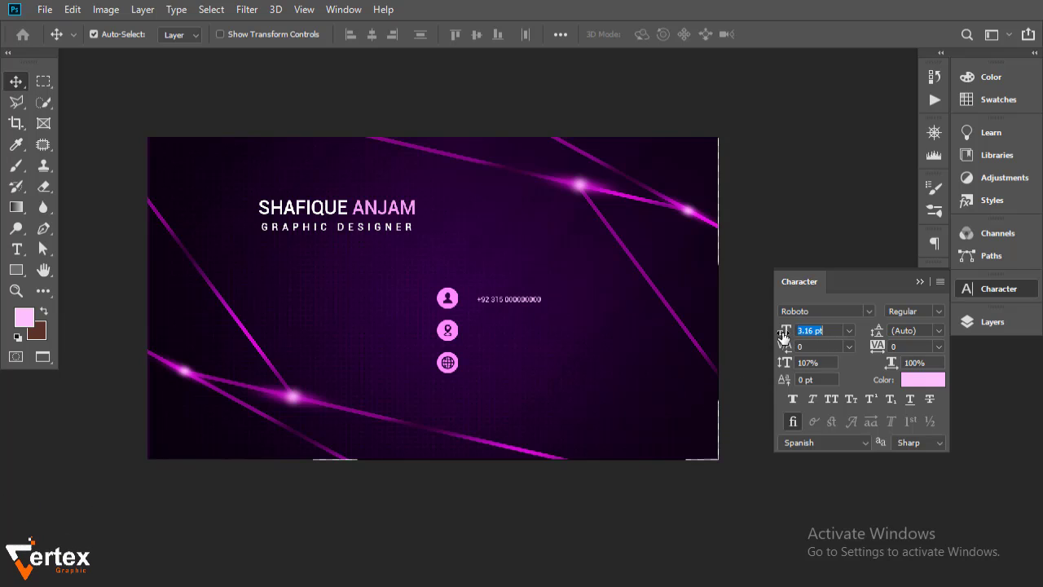
drag(782, 335, 783, 334)
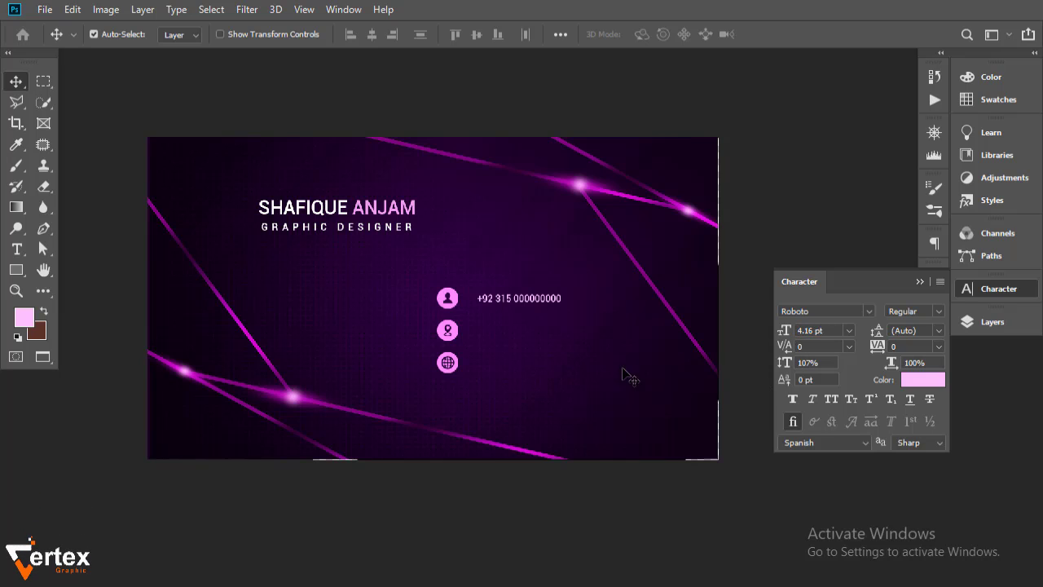
ctrl+click(536, 326)
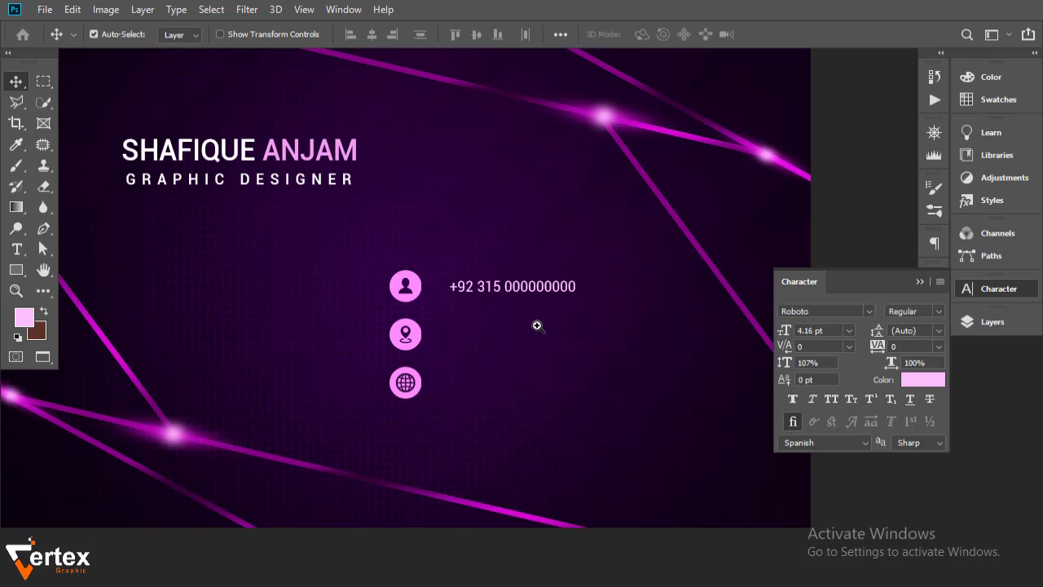
Set the phone number's font size to 5.16 pt
click(848, 331)
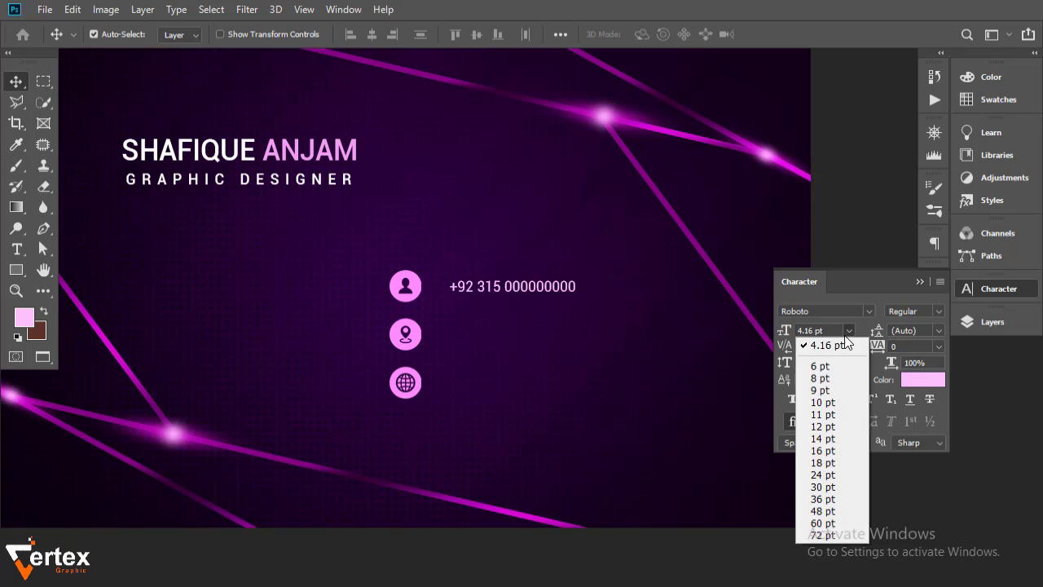
click(822, 345)
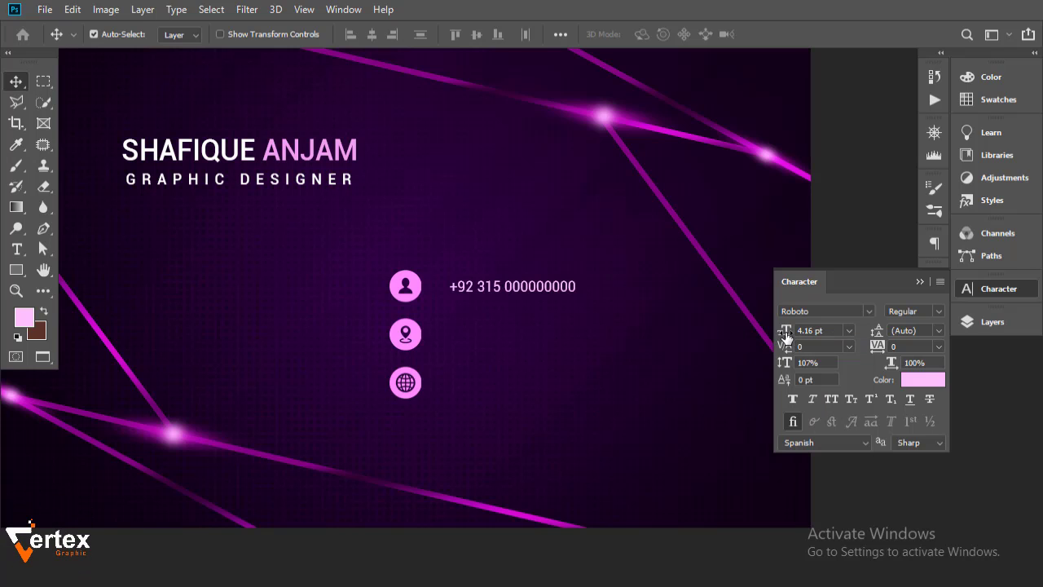
mouse_move(789, 335)
mouse_down()
mouse_move(815, 336)
mouse_move(784, 334)
mouse_up()
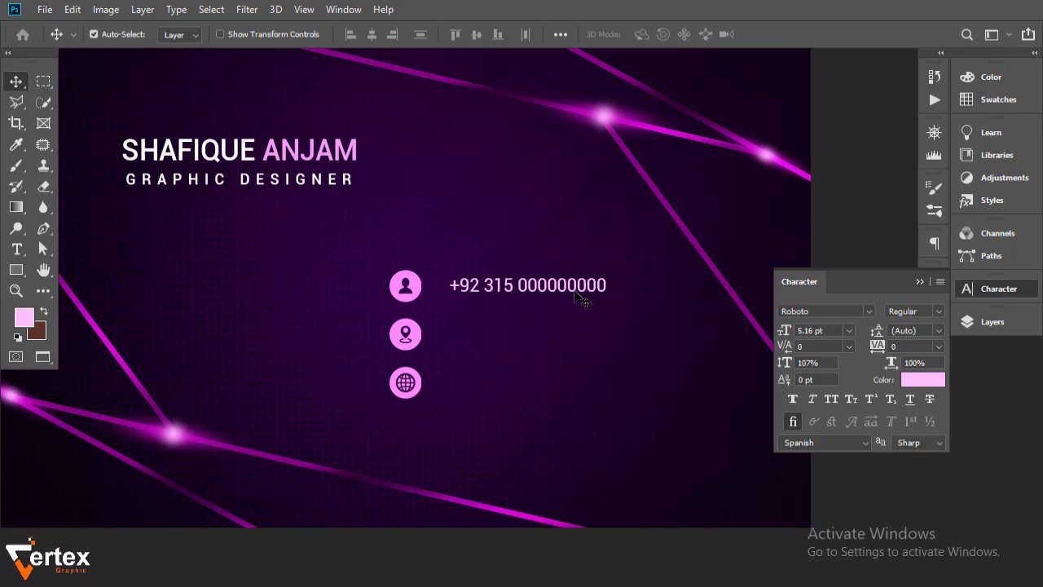
Scale the name heading up slightly with Free Transform
click(338, 177)
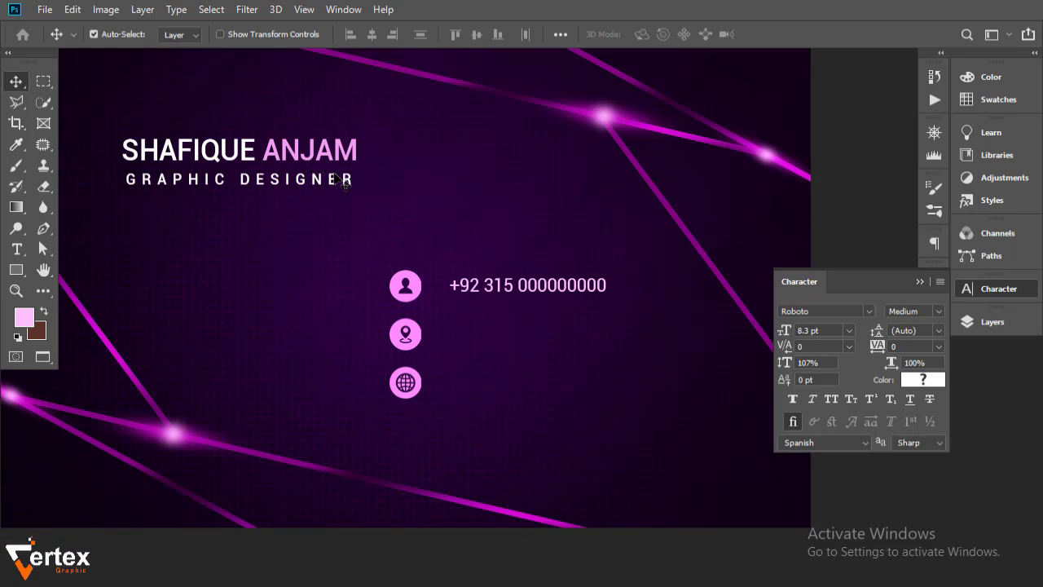
key(ctrl+t)
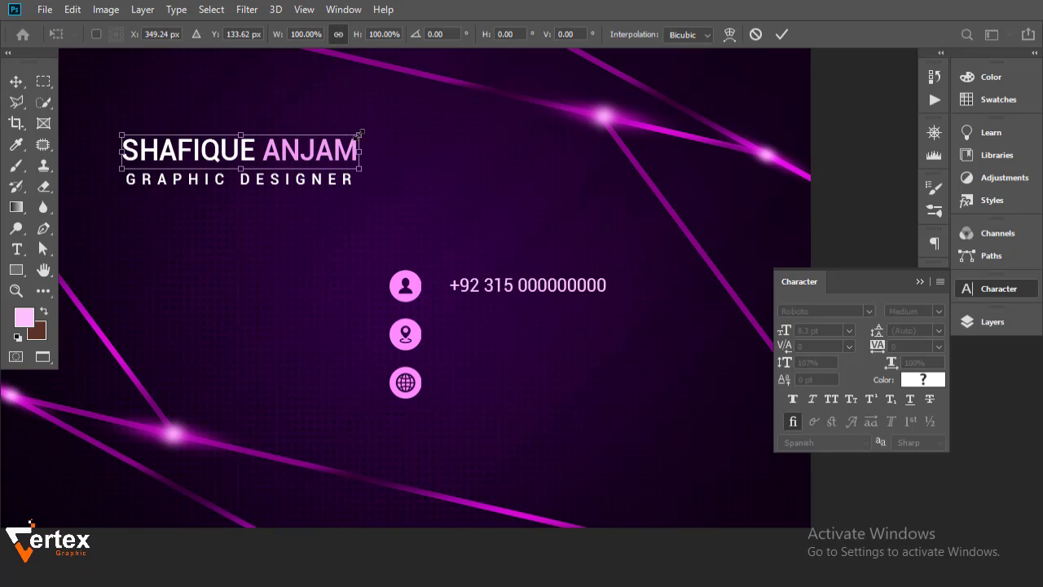
drag(359, 133, 371, 124)
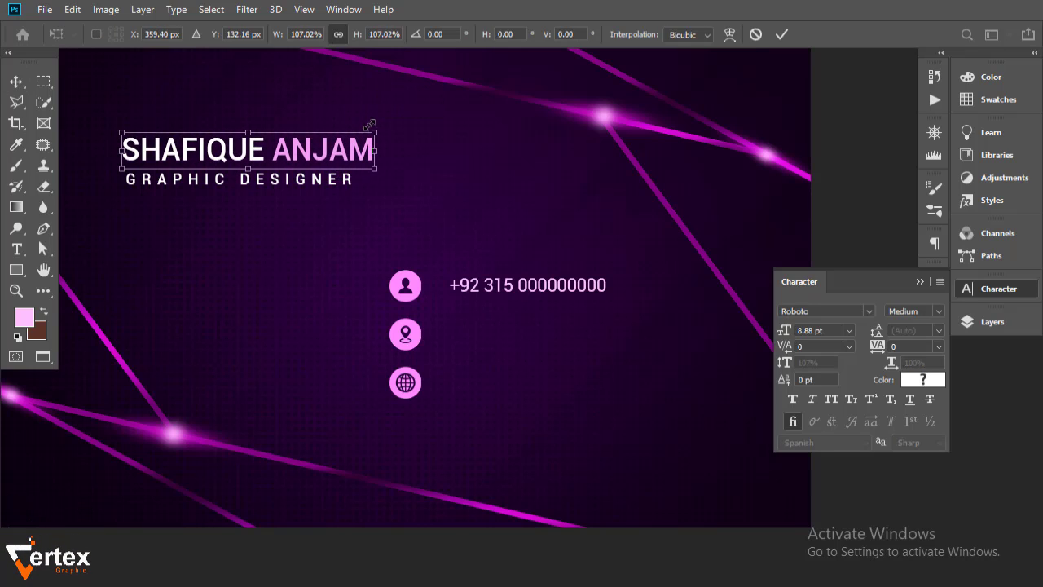
key(Return)
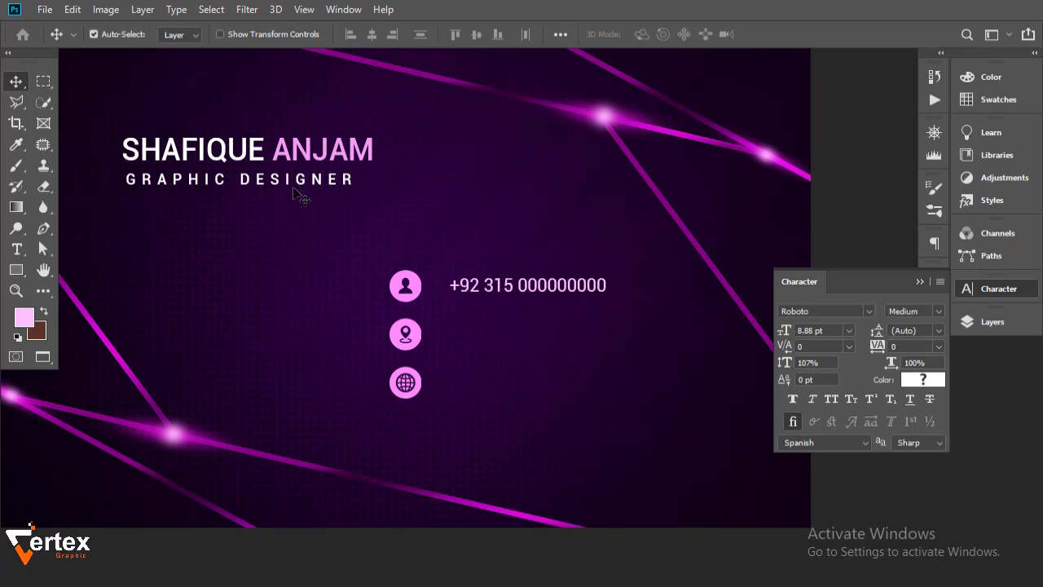
Make the phone line white (ffffff) and copy it down beside the location icon
double_click(607, 294)
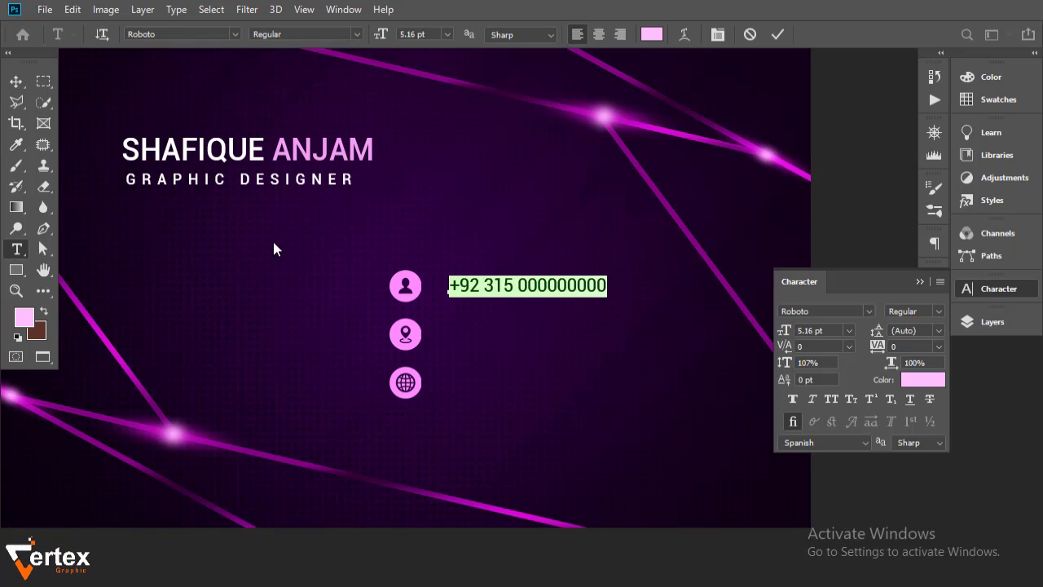
click(18, 82)
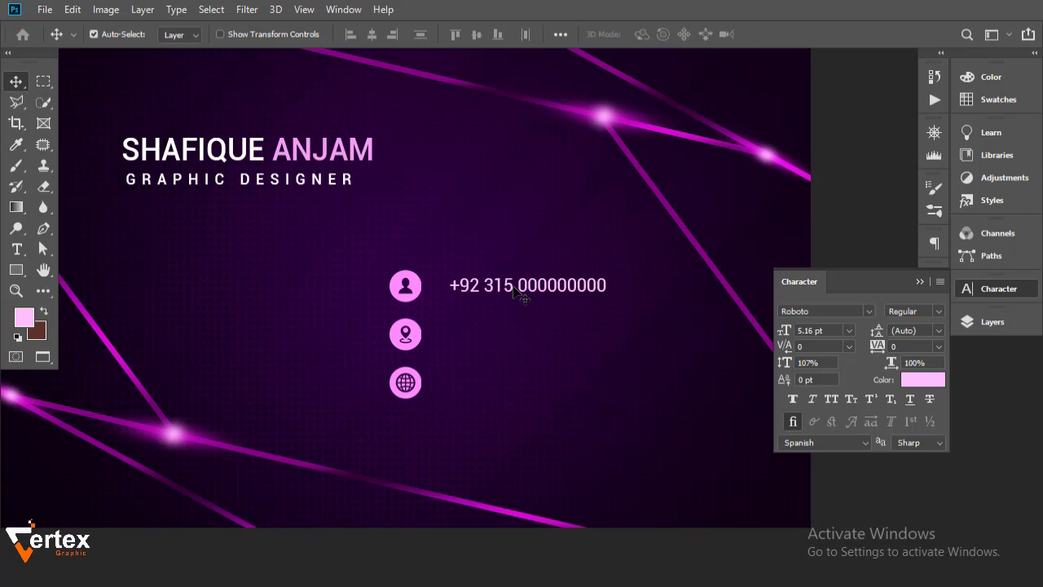
drag(513, 291, 503, 286)
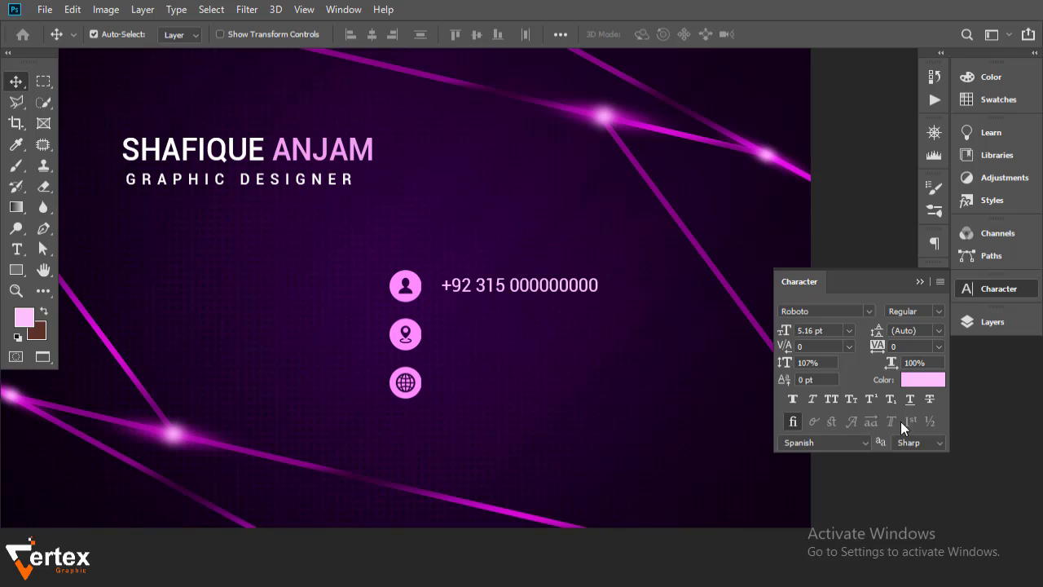
click(919, 380)
text(ffffff)
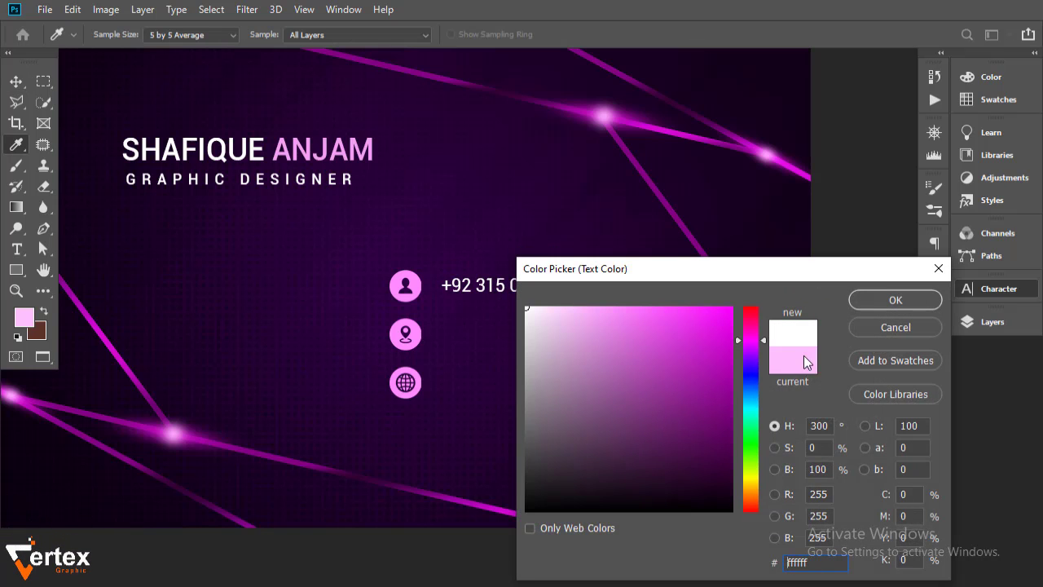
click(902, 309)
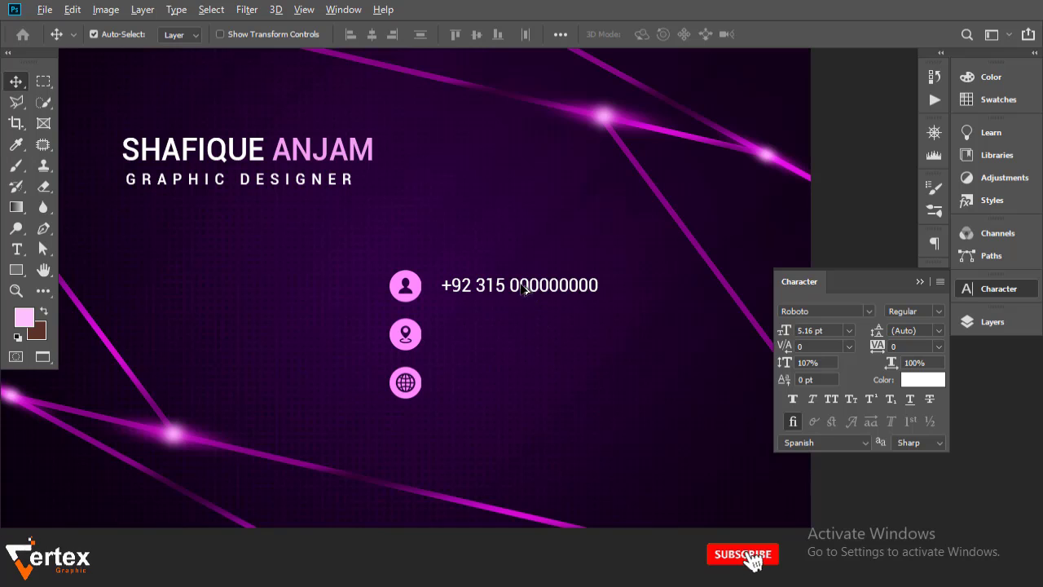
drag(526, 291, 527, 389)
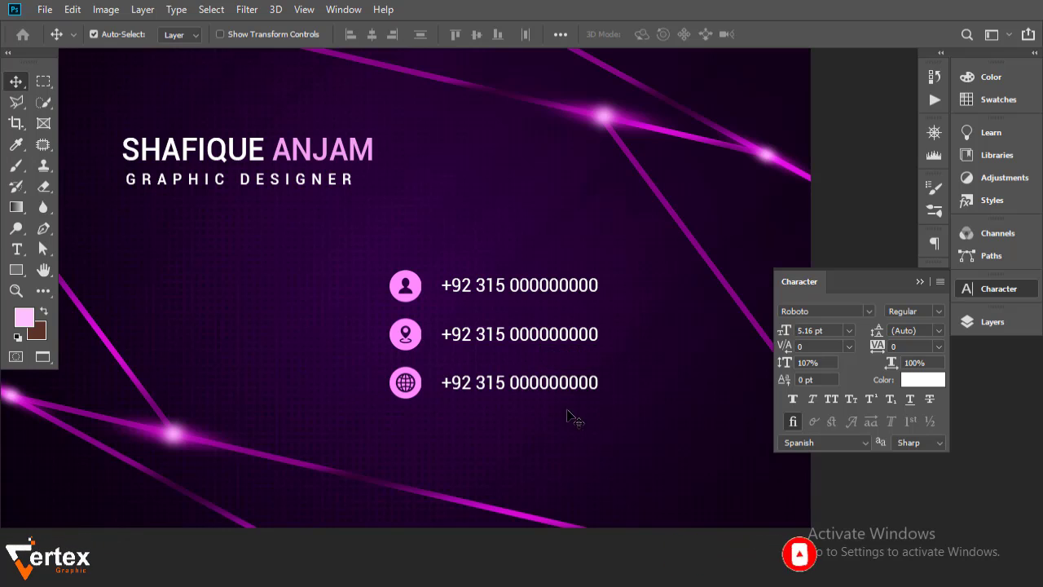
Replace the second line's text with the street address
double_click(597, 339)
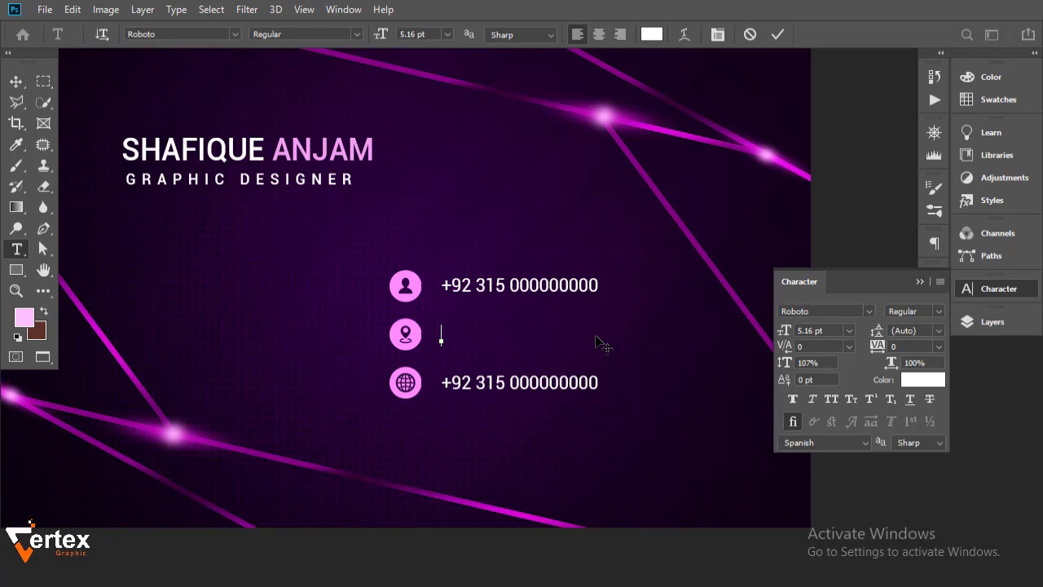
text(STREET)
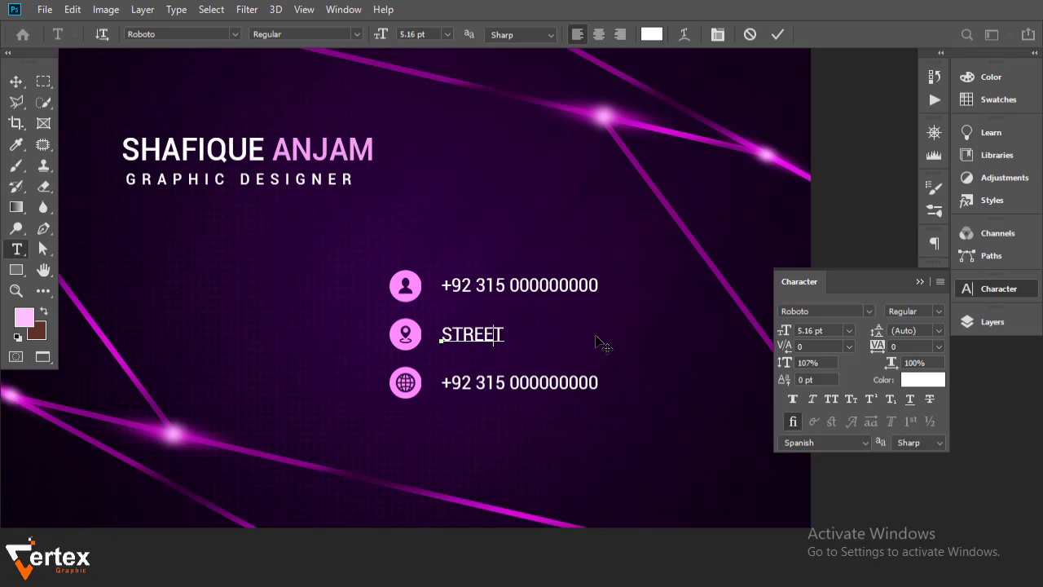
key(BackSpace)
key(BackSpace)
key(BackSpace)
key(BackSpace)
key(BackSpace)
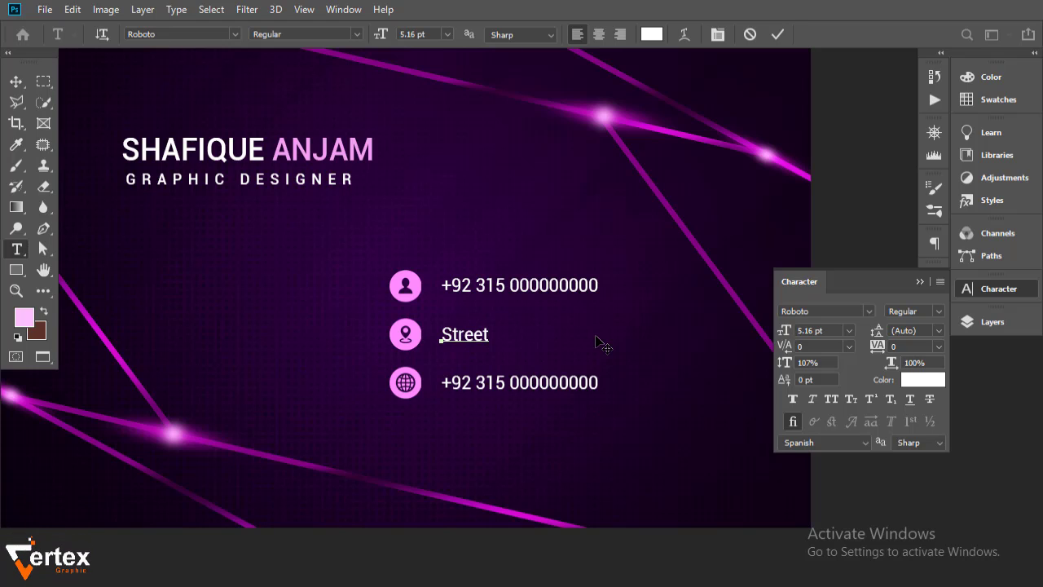
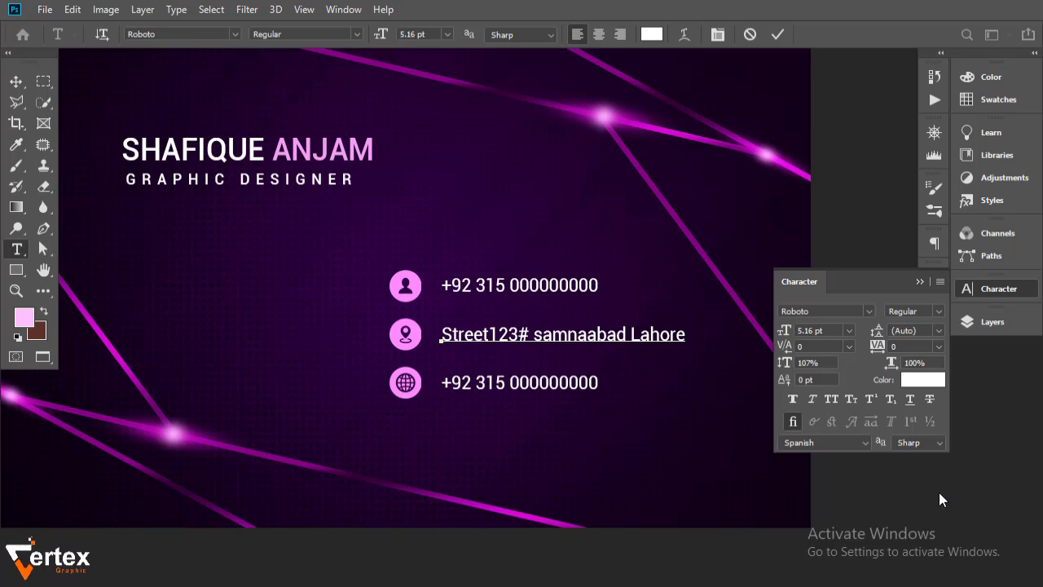
key(ctrl+Return)
key(v)
double_click(594, 383)
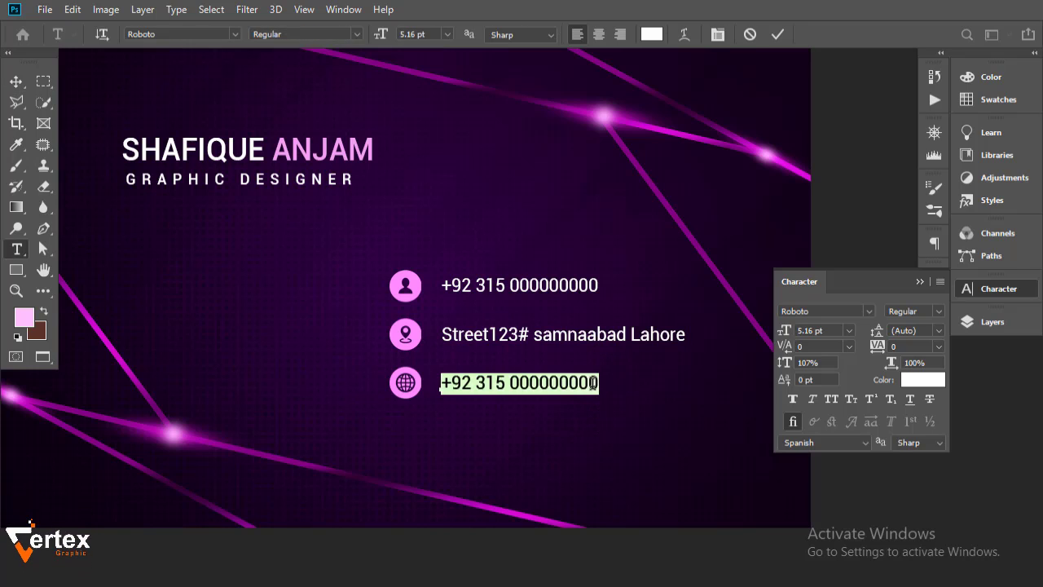
key(BackSpace)
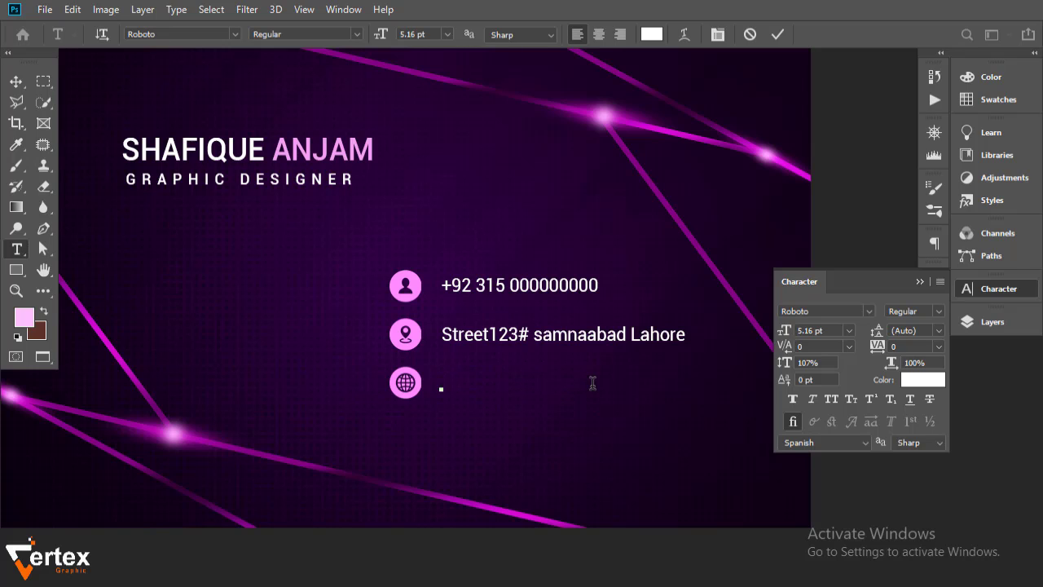
text(www.vertex)
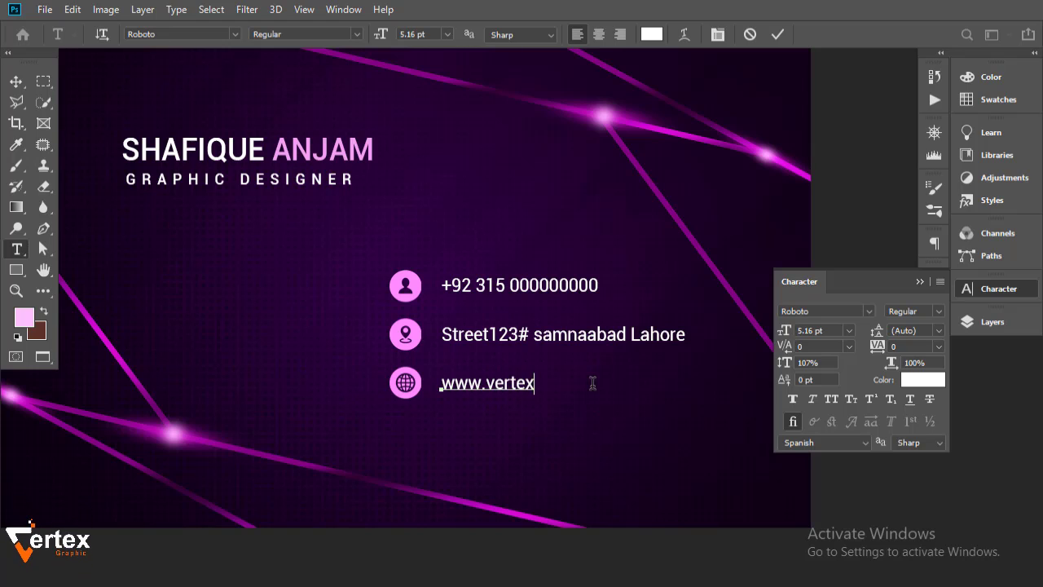
text(graphictu)
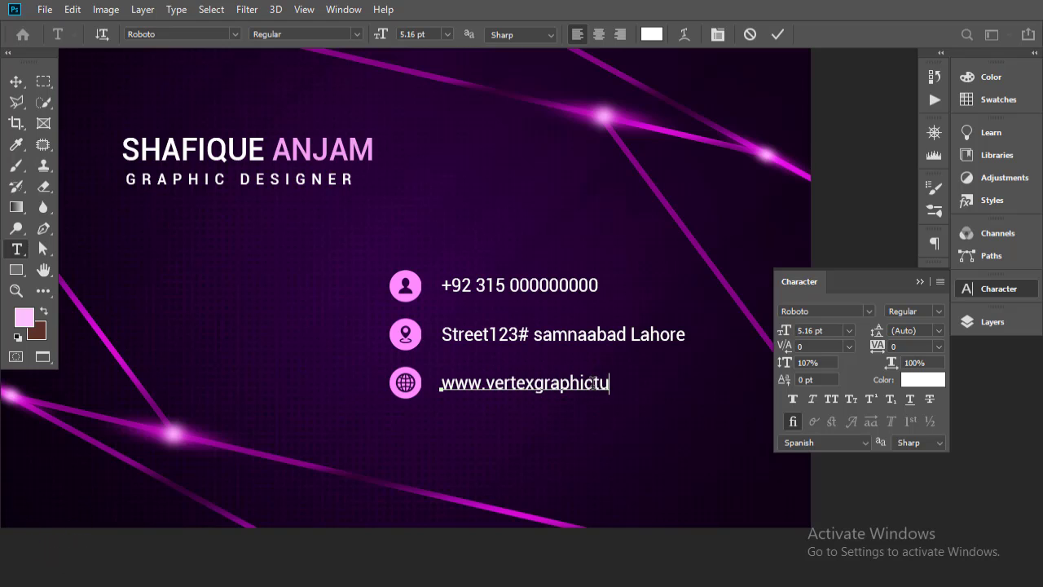
text(torials)
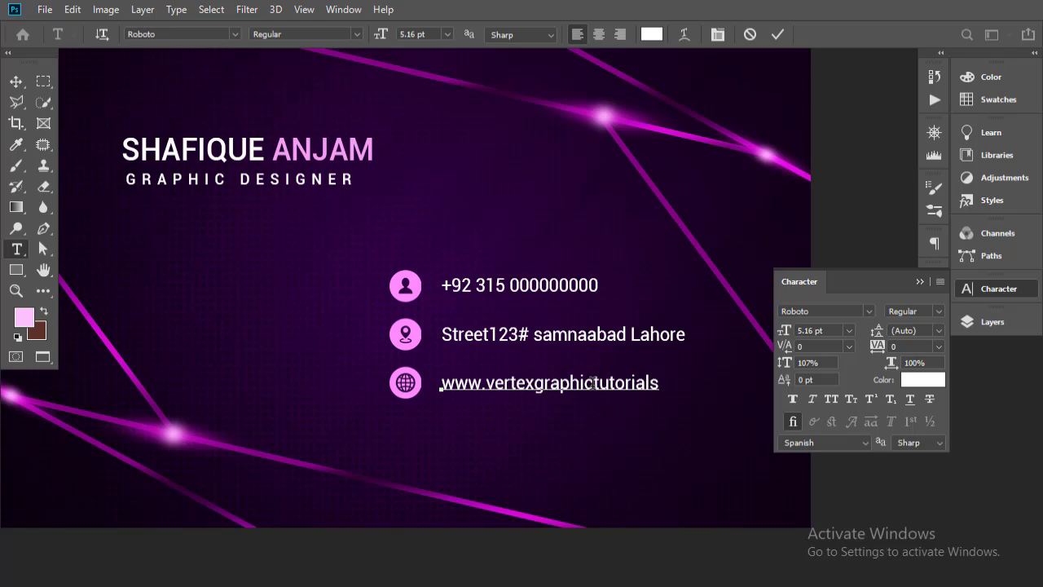
text(.com)
Commit the website line, close the Character panel, and zoom to review the whole card
click(16, 81)
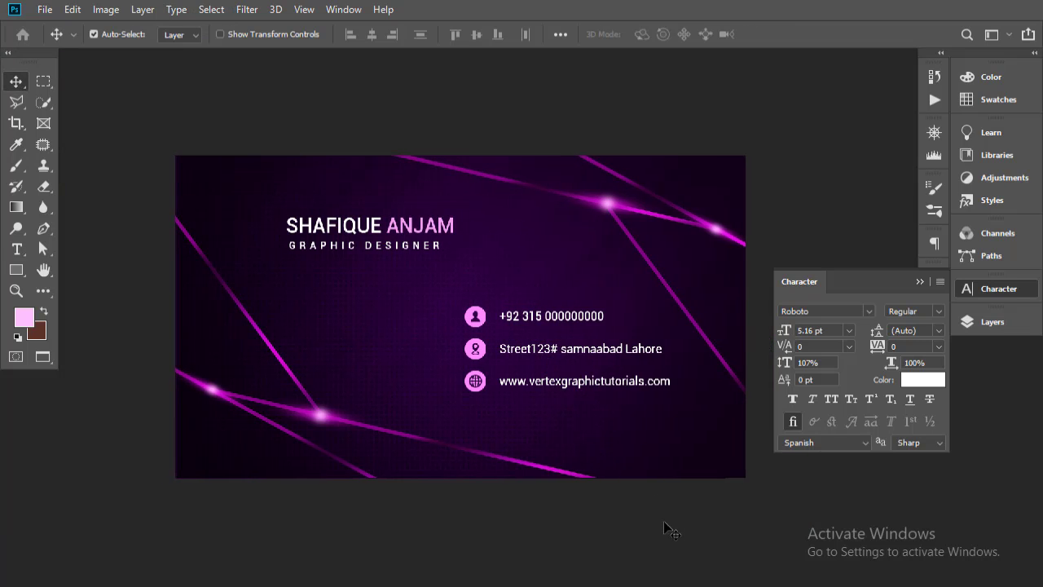
click(920, 281)
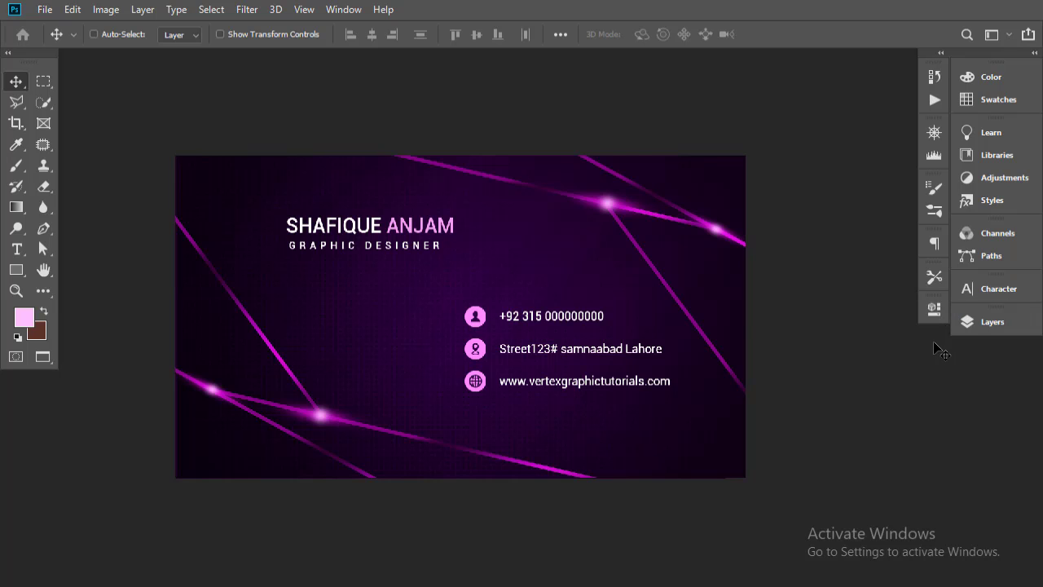
key(ctrl+plus)
key(ctrl)
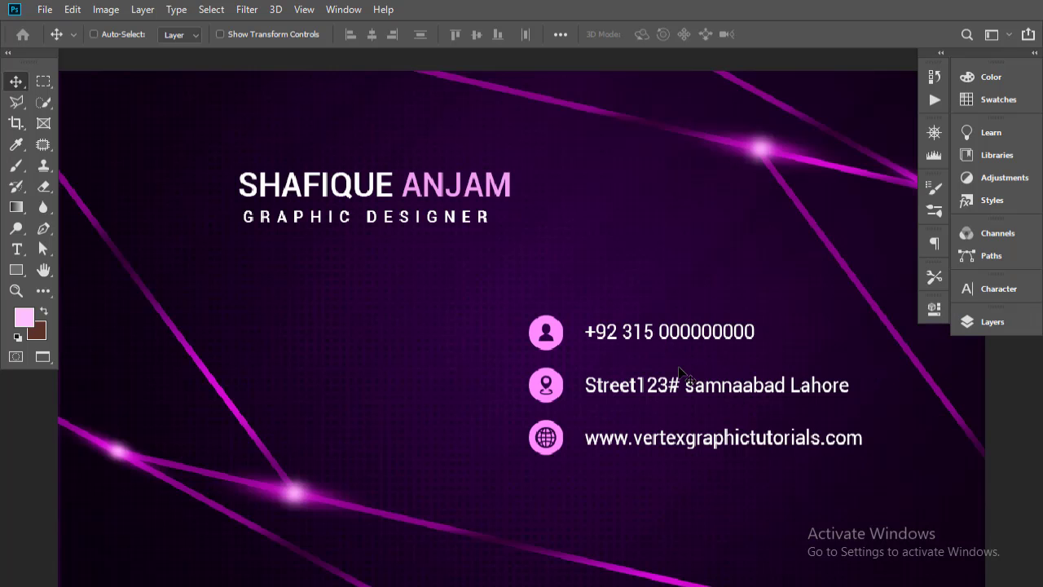
key(ctrl+0)
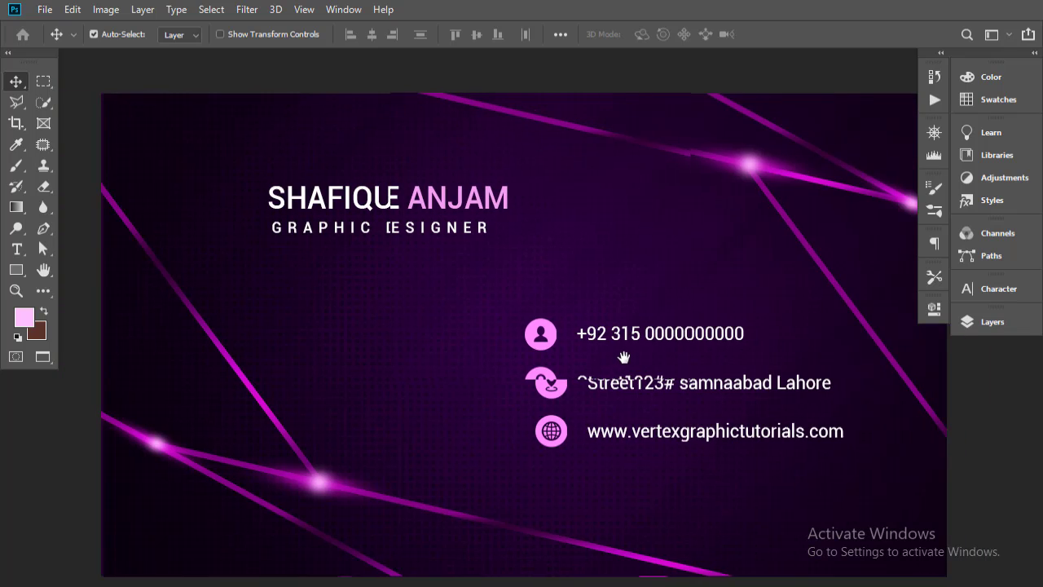
ctrl+alt+click(621, 356)
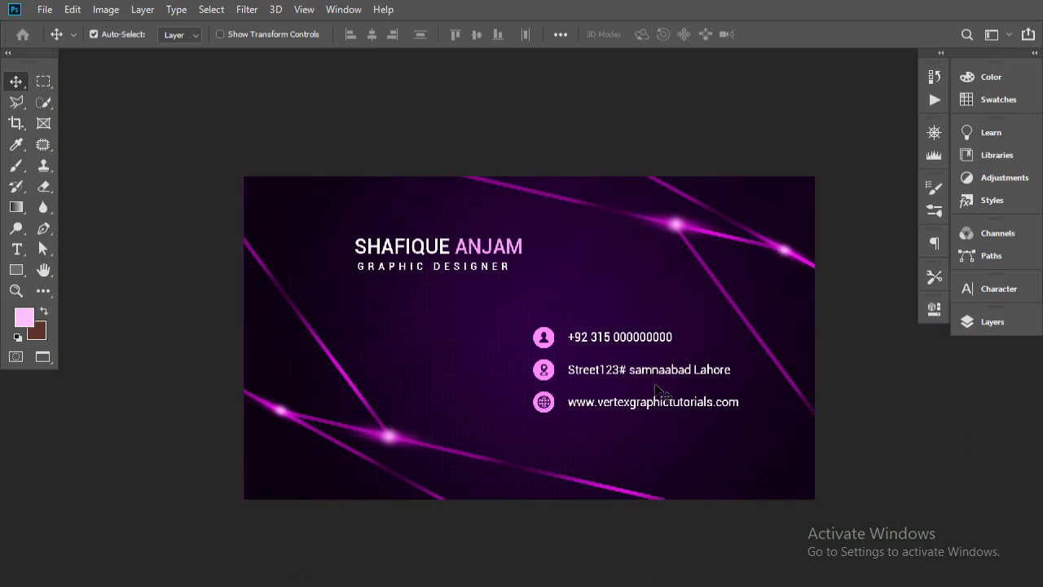